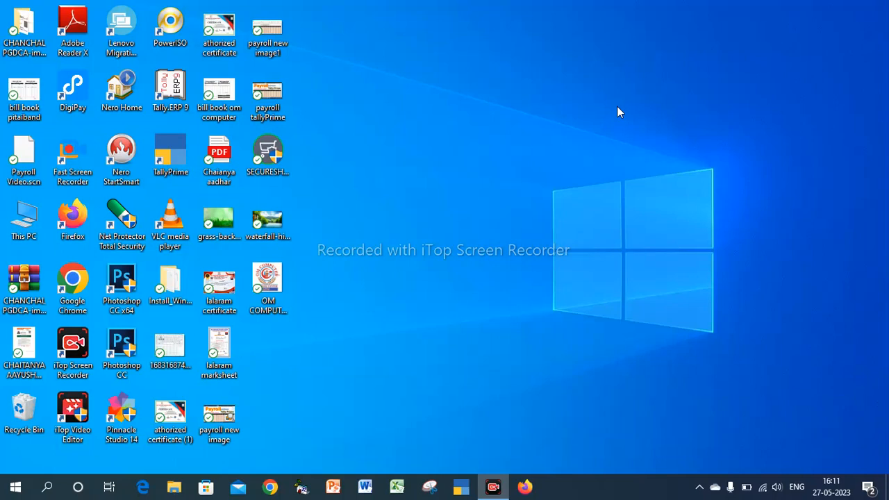
Open Microsoft Excel with a blank workbook and merge cells A1:AR1 using Merge Across.
click(397, 486)
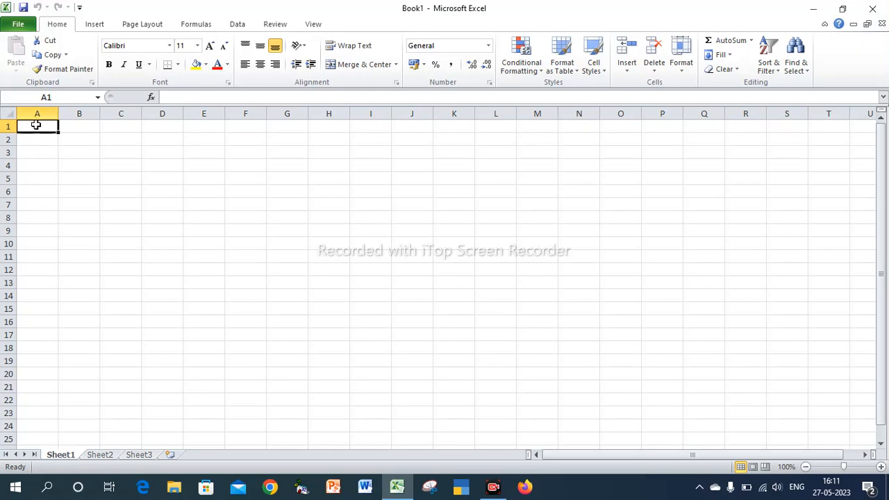
drag(36, 125, 660, 127)
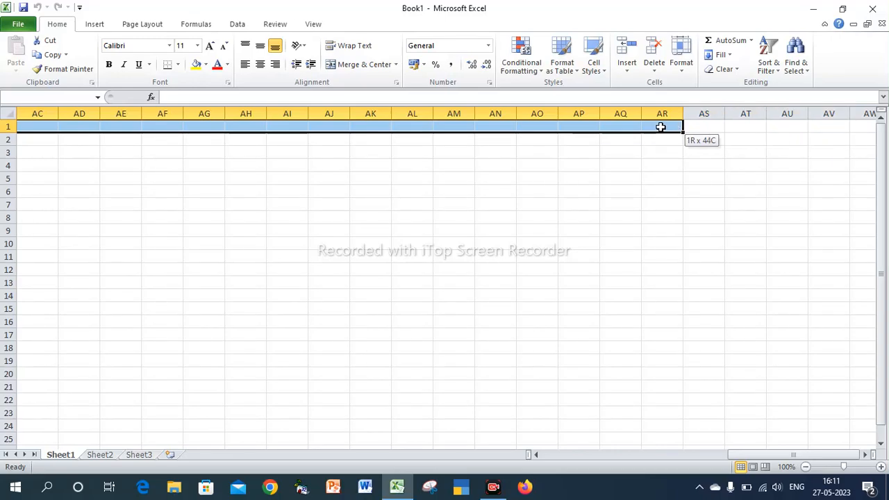
drag(660, 127, 661, 127)
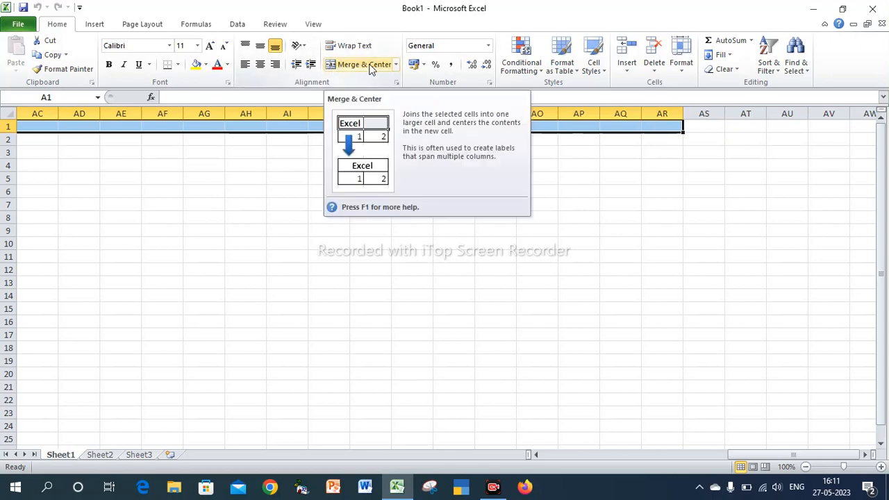
click(396, 64)
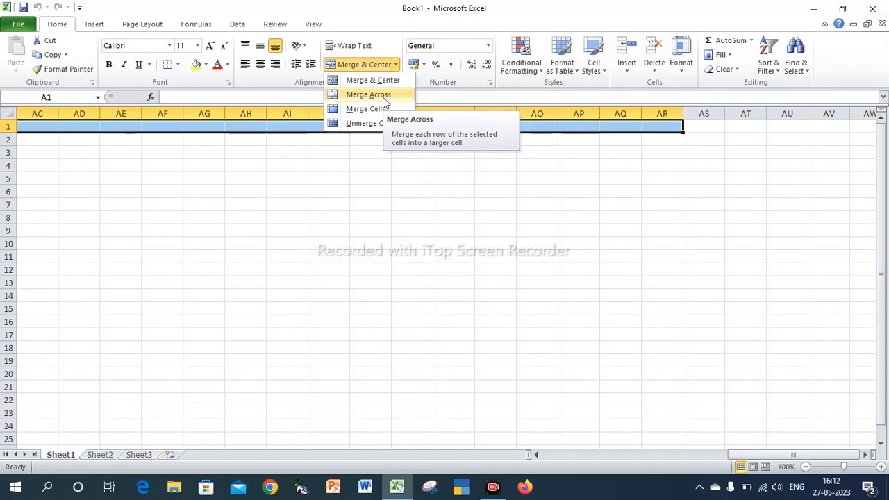
click(384, 95)
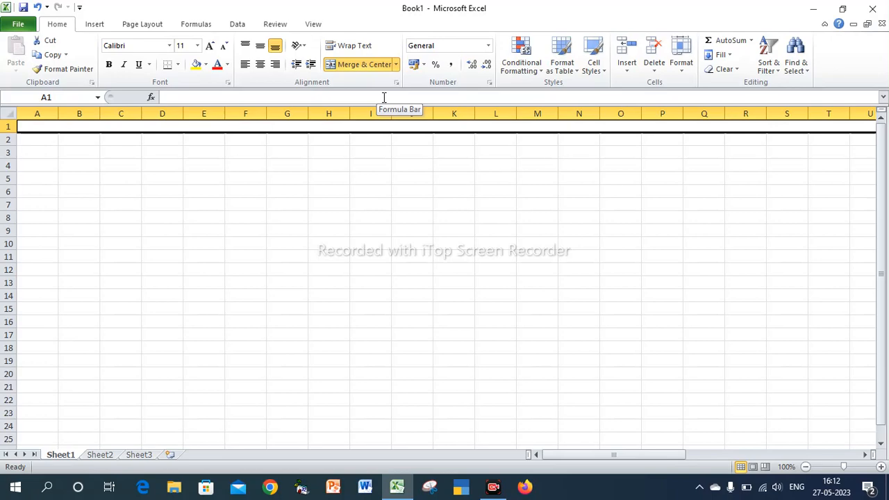
Enter the title ATTENDANCE SHEET 2023 in the merged cell of row 1.
text(ATTE)
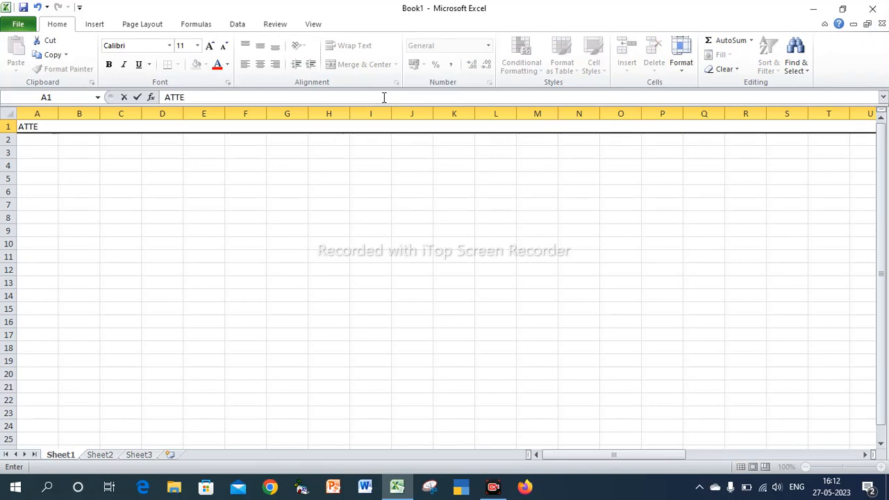
text(NDANCE SE)
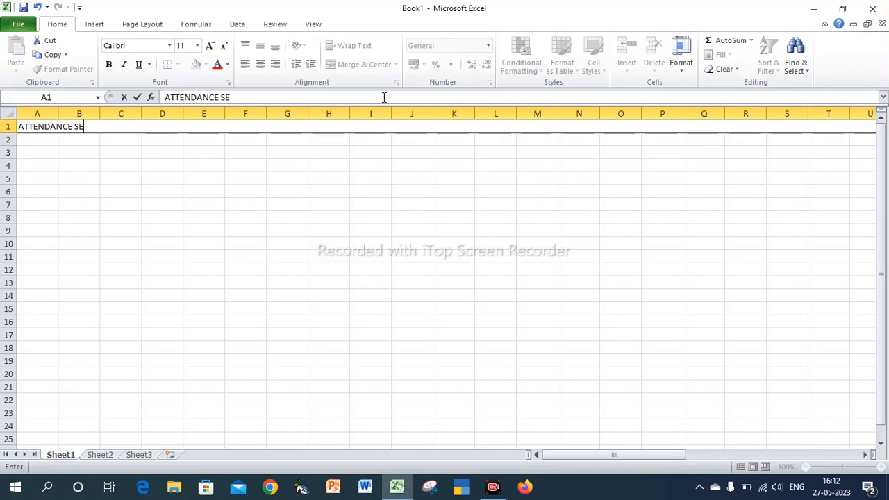
key(BackSpace)
text(HEE)
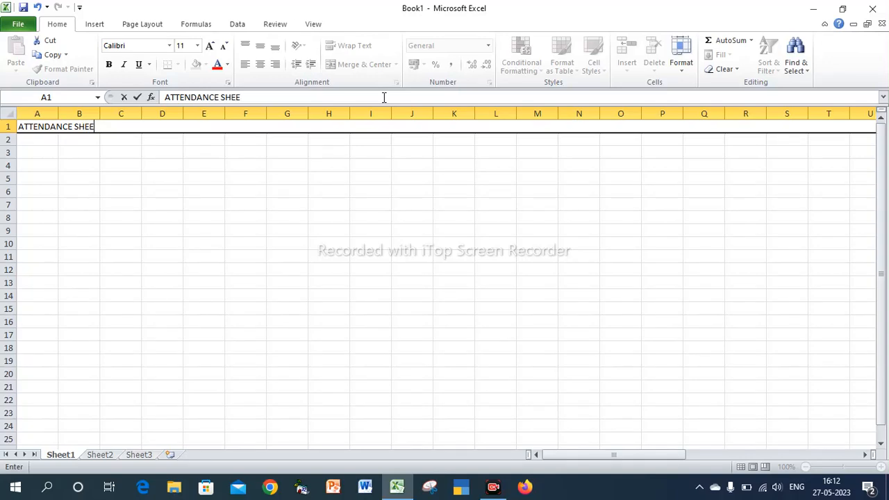
text(T 2023)
click(50, 139)
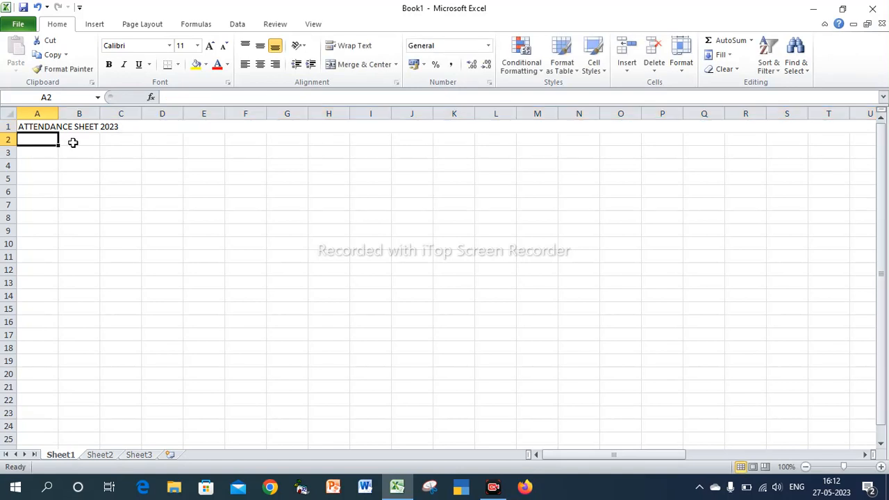
Enter the labels "MONTH:" in cell B2 and "YEAR :" in cell B3.
click(73, 142)
text(MONTH)
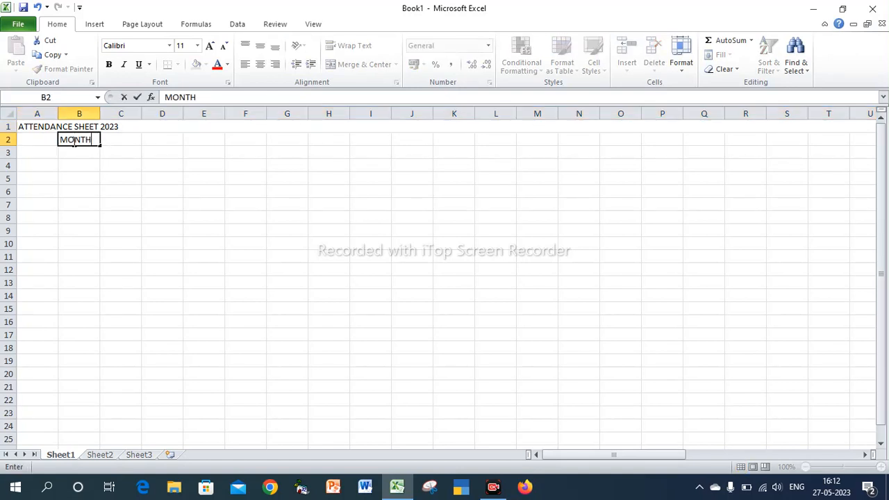
text(:)
key(Return)
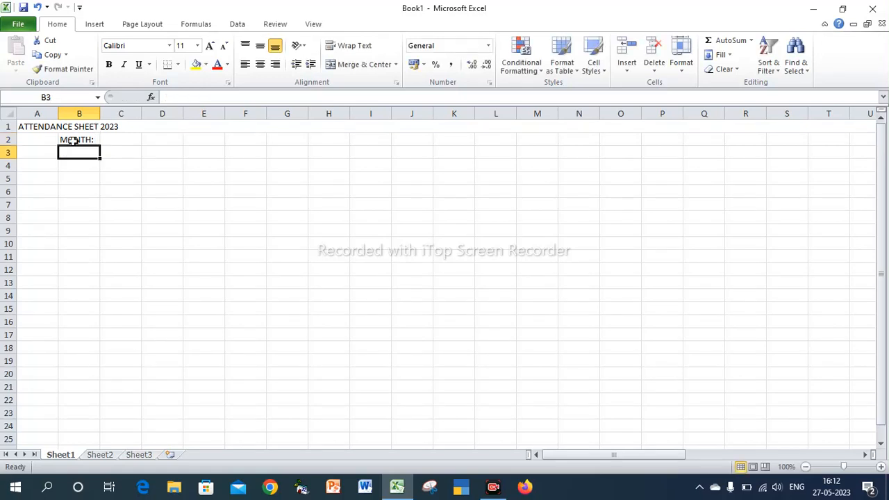
text(YEAR)
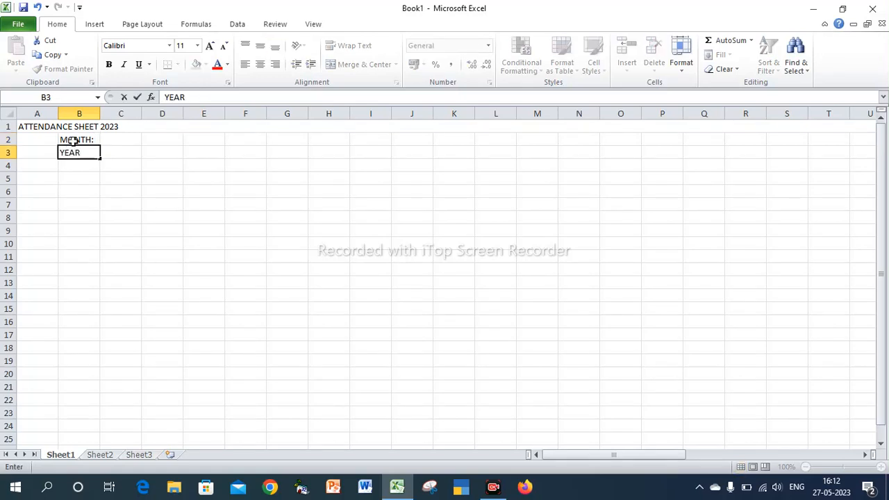
text( :)
Enter JAN in cell C2 as the month and 2023 in cell C3 as the year.
click(131, 141)
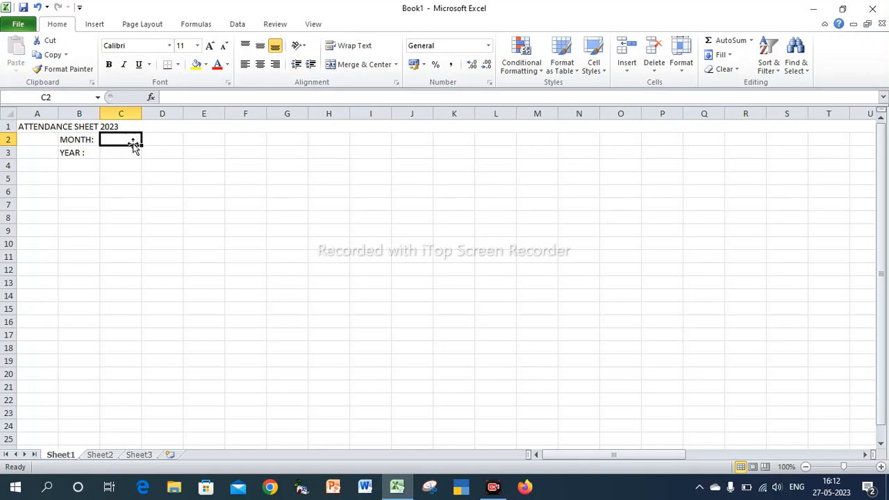
text(JAN)
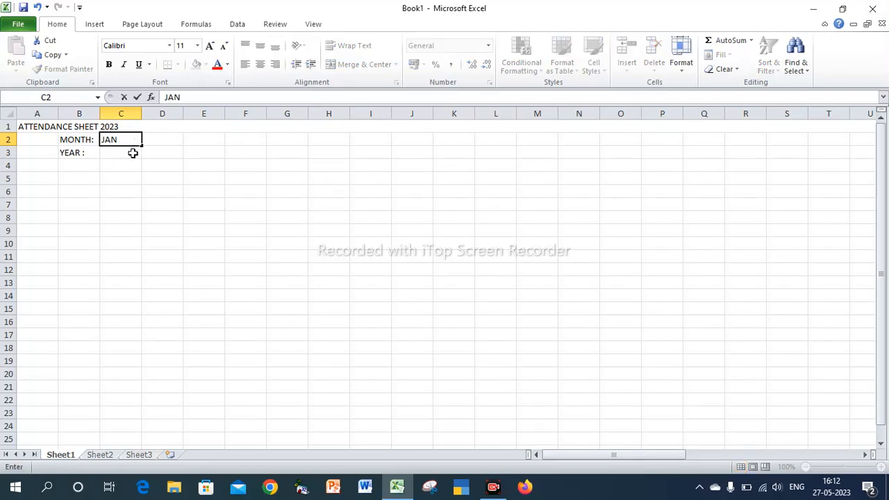
click(132, 153)
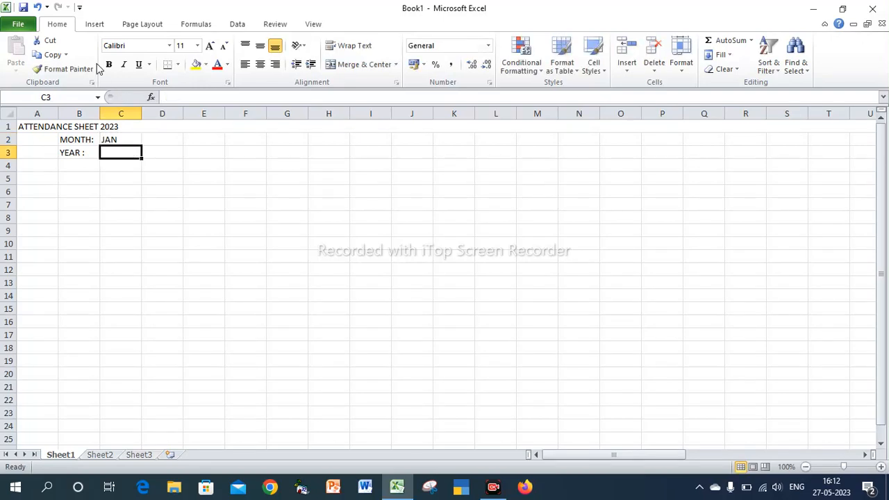
text(2023)
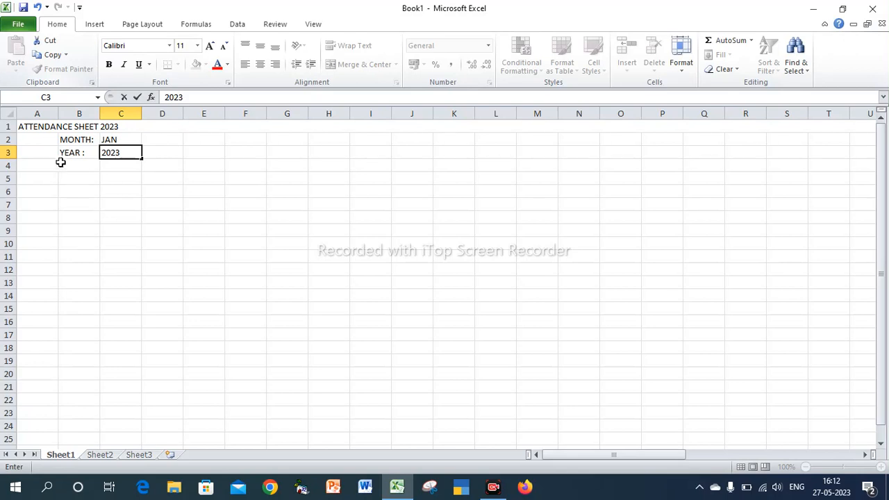
click(212, 140)
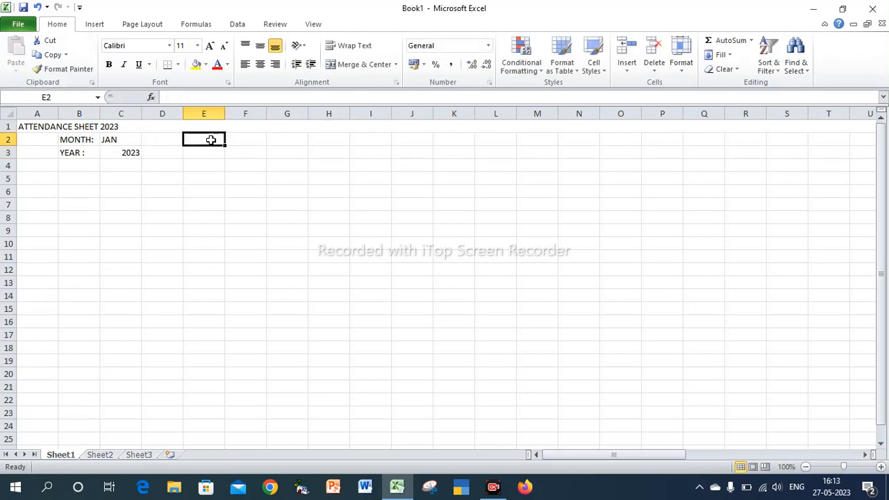
Merge and center cells D2:G2 beside the month value.
click(174, 140)
drag(174, 140, 284, 137)
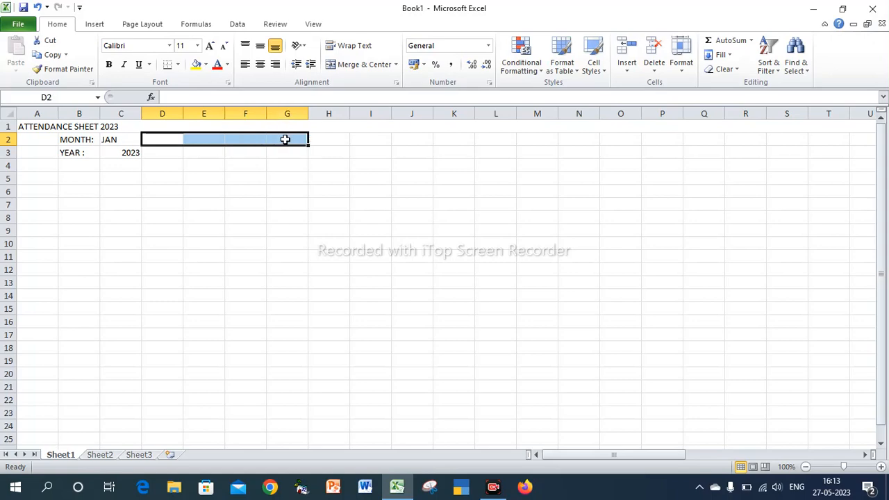
click(361, 64)
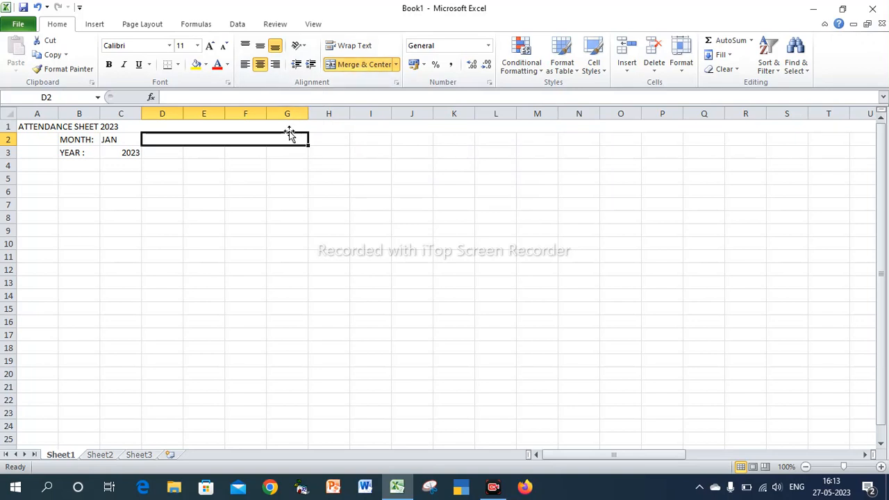
Enter the formula =DATEVALUE("1"&C2&C3) in the merged cell D2.
text(=D)
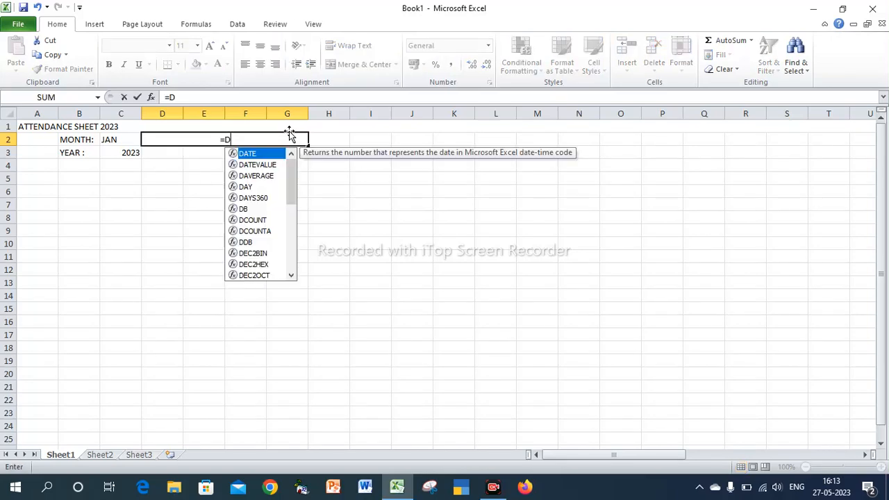
text(ATE)
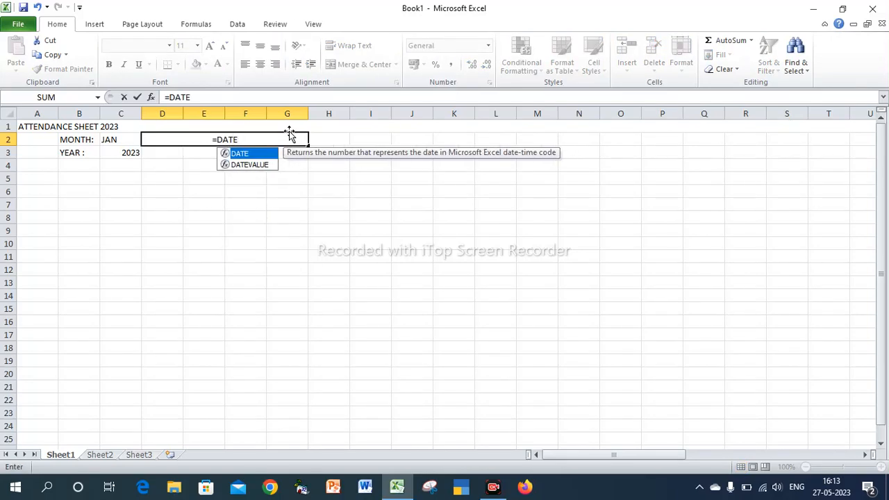
text(VALUE)
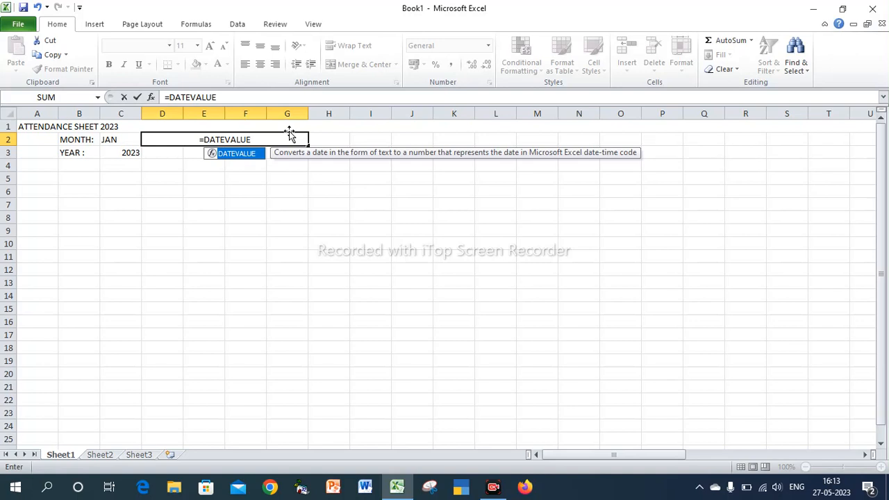
text(()
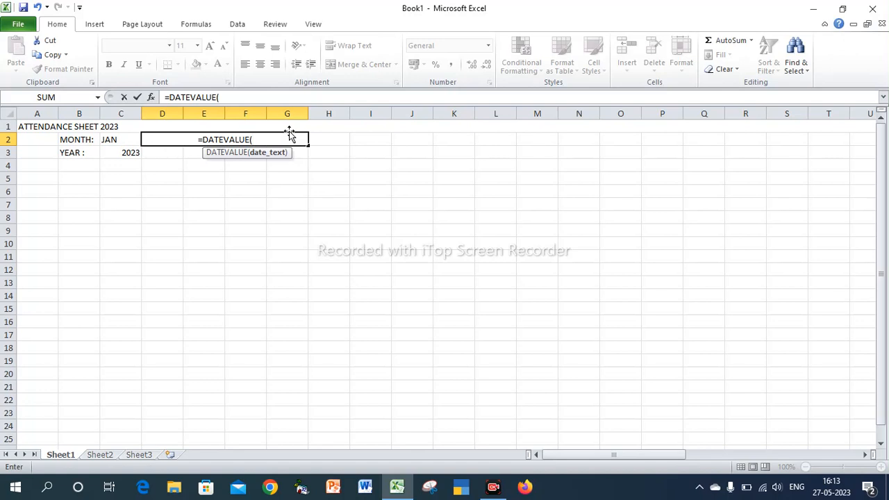
text("1)
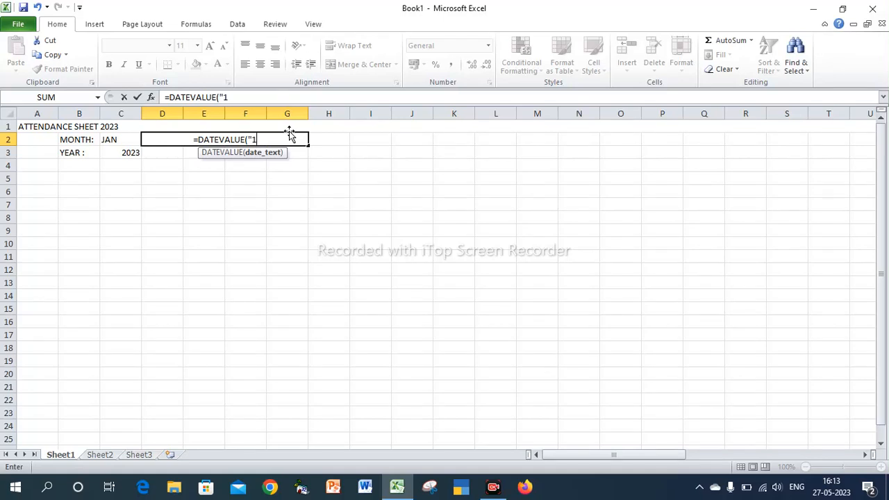
text(")
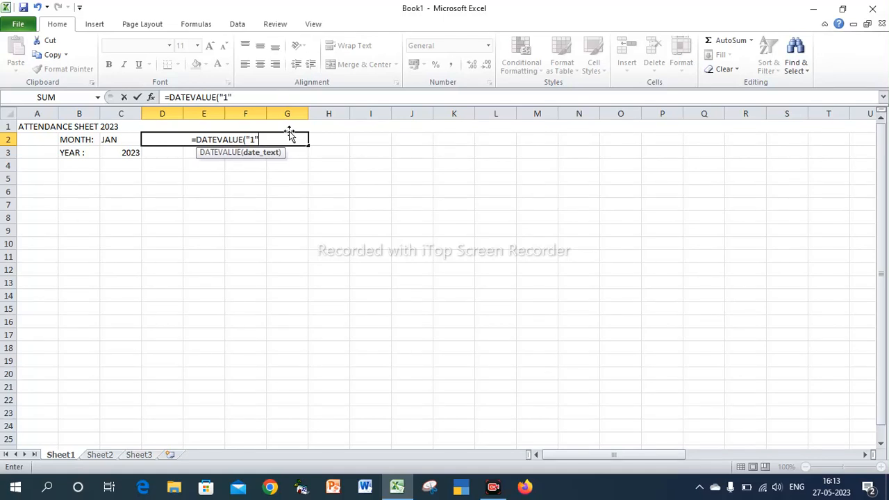
text(&)
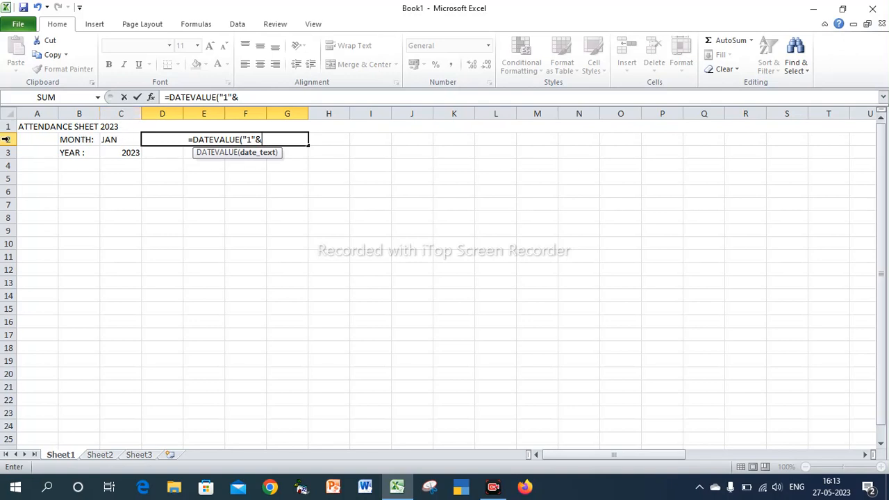
click(120, 139)
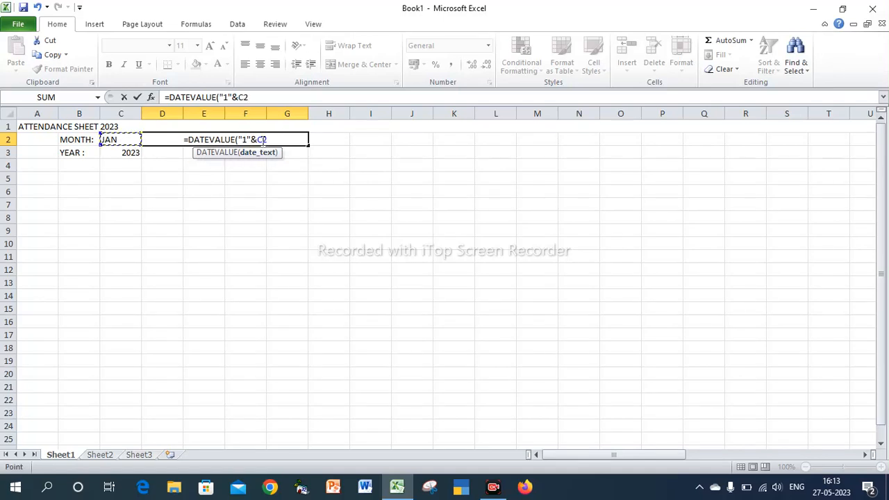
text(&)
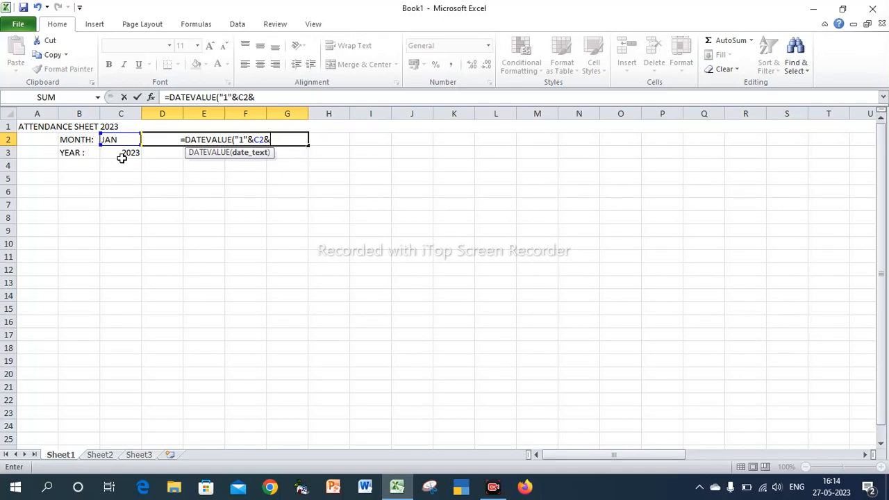
click(121, 153)
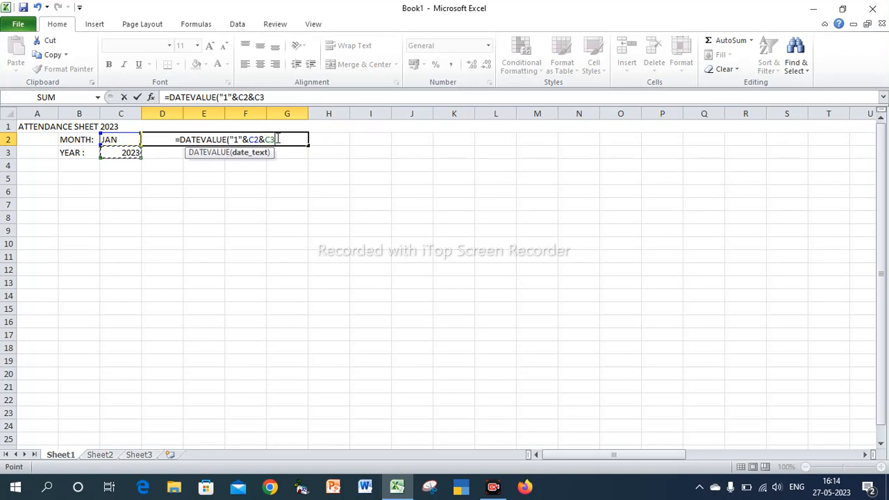
text())
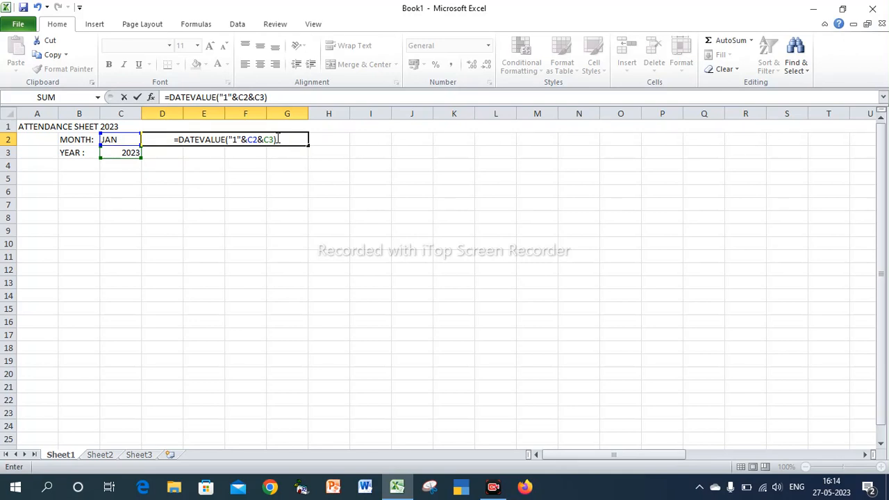
key(Return)
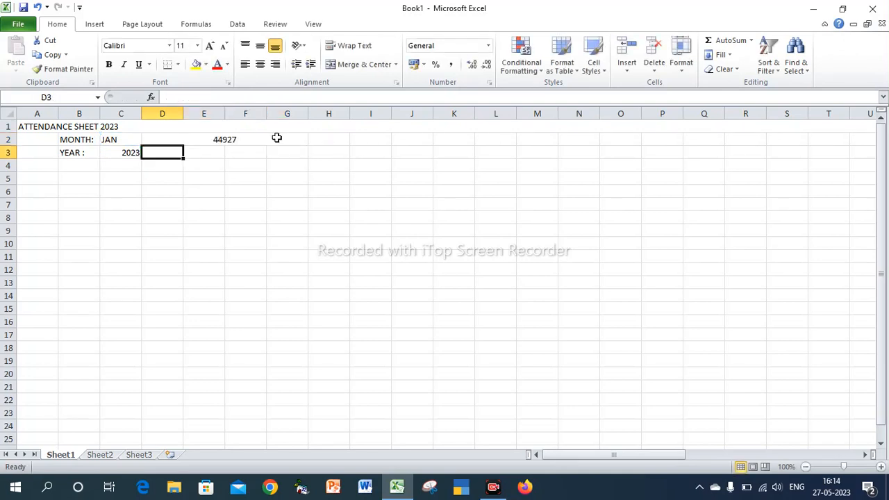
Apply the custom number format DD-MMMM to the start date in merged cell D2.
click(204, 139)
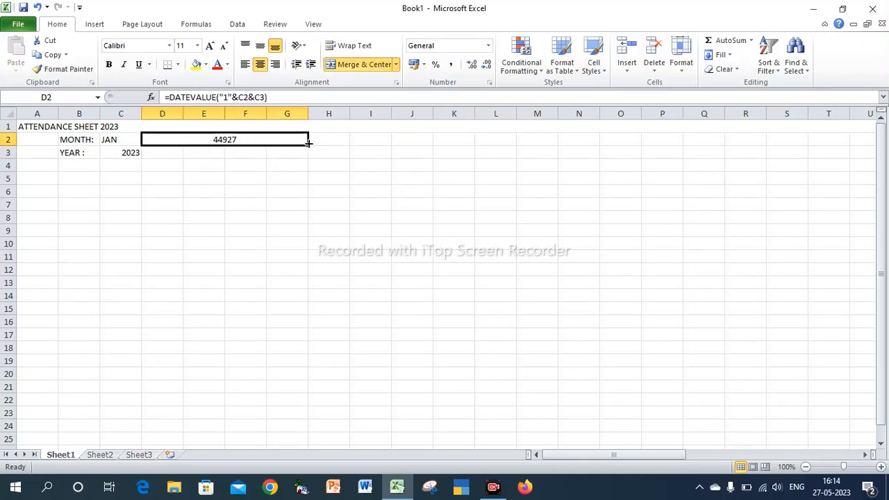
click(490, 85)
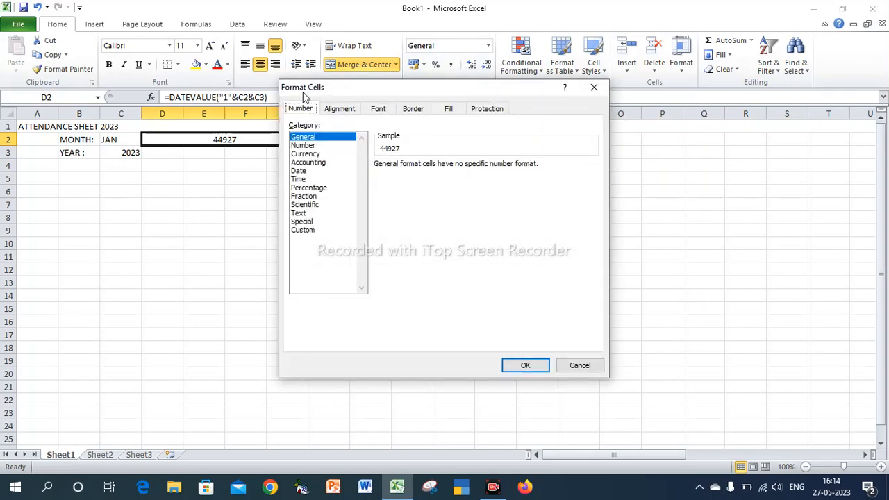
click(303, 229)
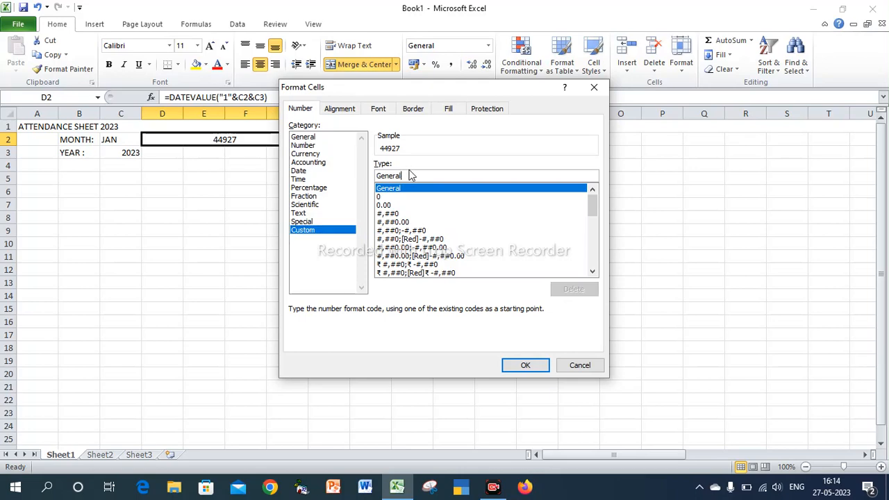
key(BackSpace)
key(BackSpace)
key(BackSpace)
key(BackSpace)
key(BackSpace)
key(BackSpace)
key(BackSpace)
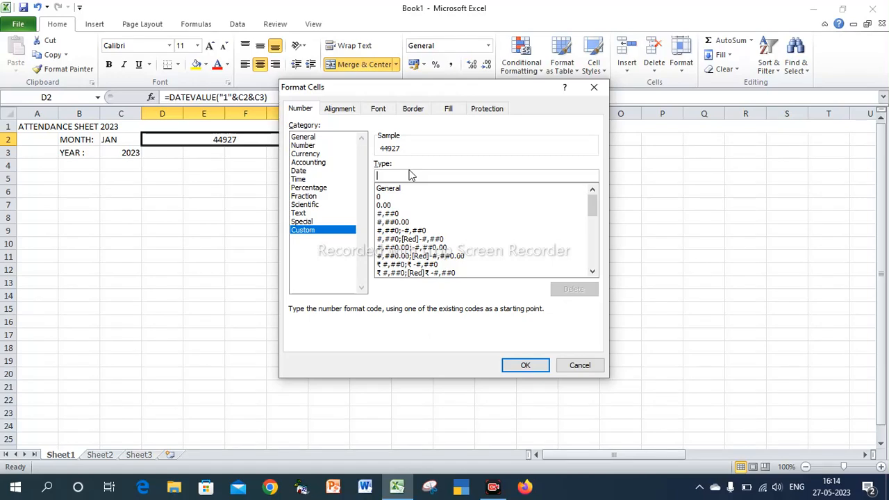
text(DD)
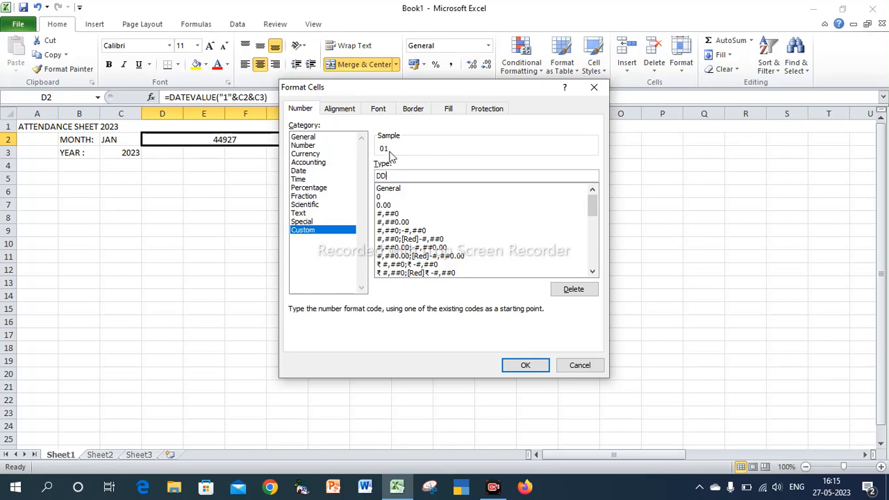
text(-)
text(MMM)
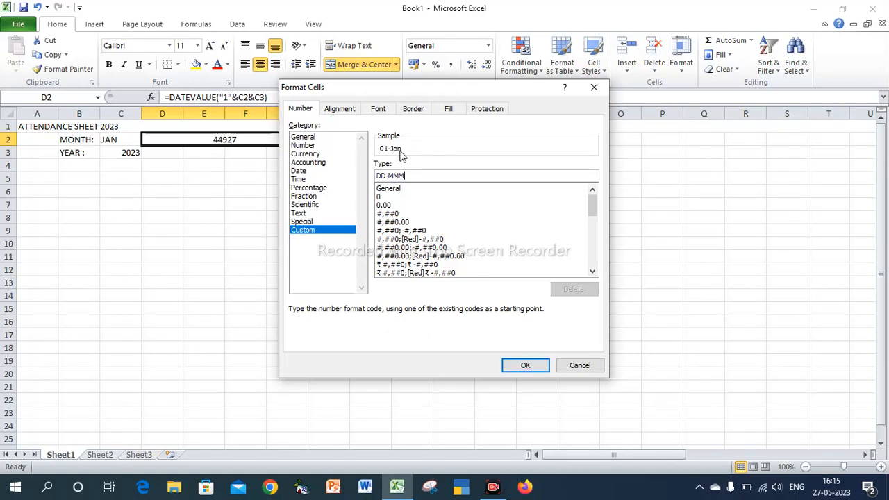
text(M)
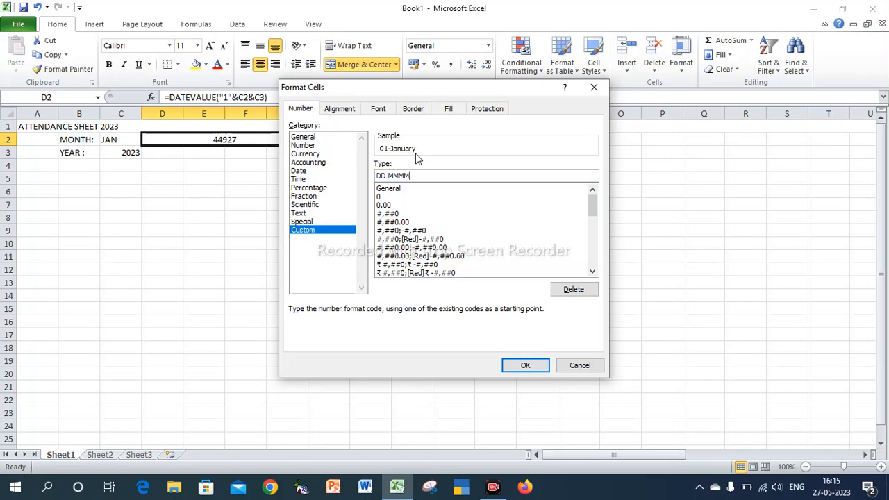
click(522, 367)
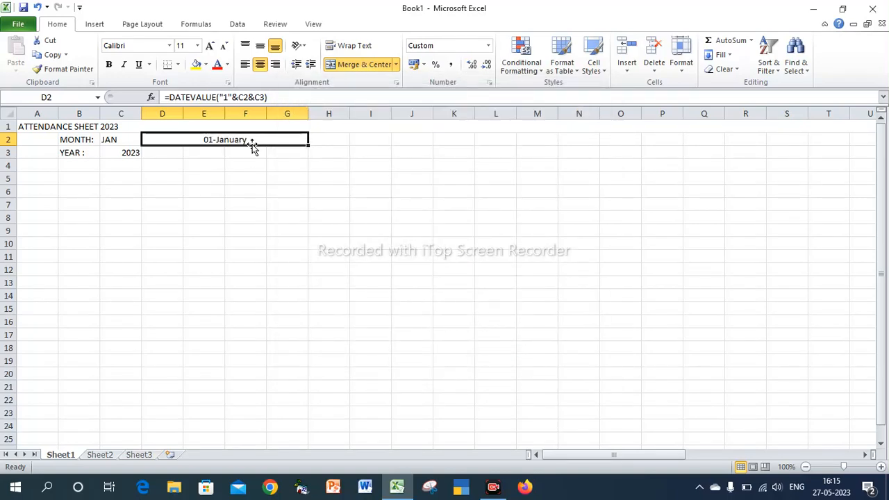
Enter TO in cell H2 and merge and center cells I2:K2 beside it.
click(337, 137)
text(TO)
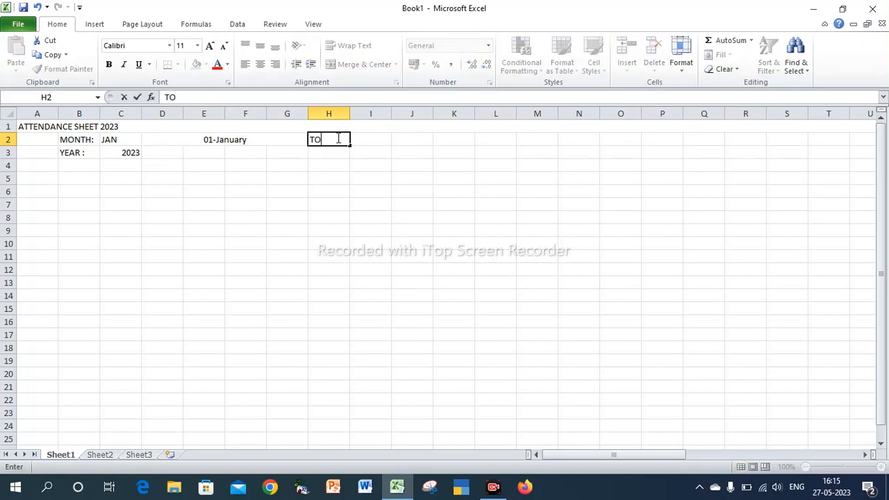
key(Tab)
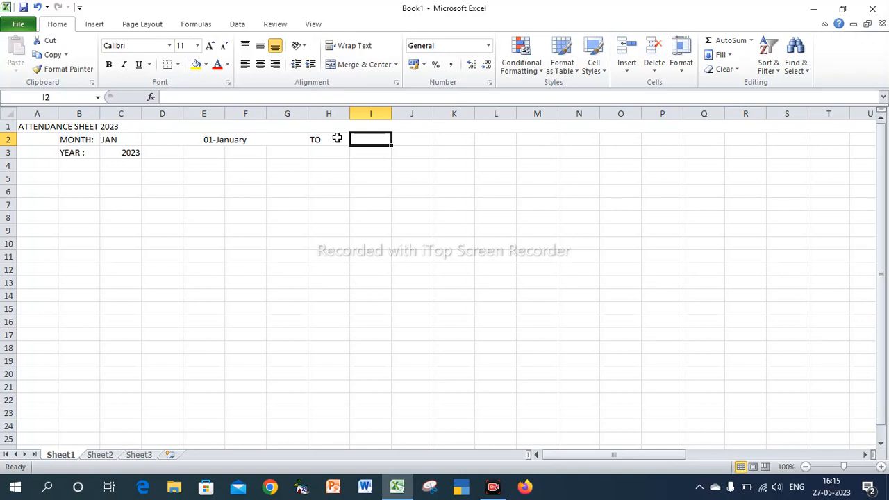
drag(369, 139, 464, 138)
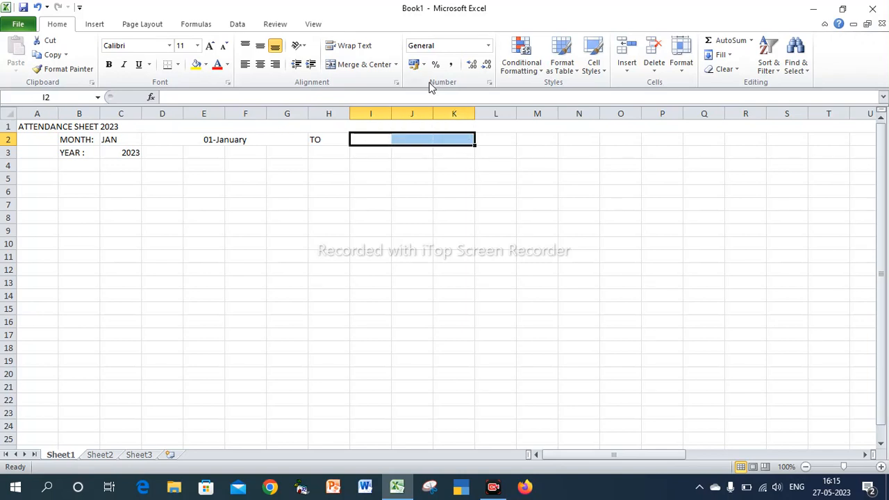
click(346, 65)
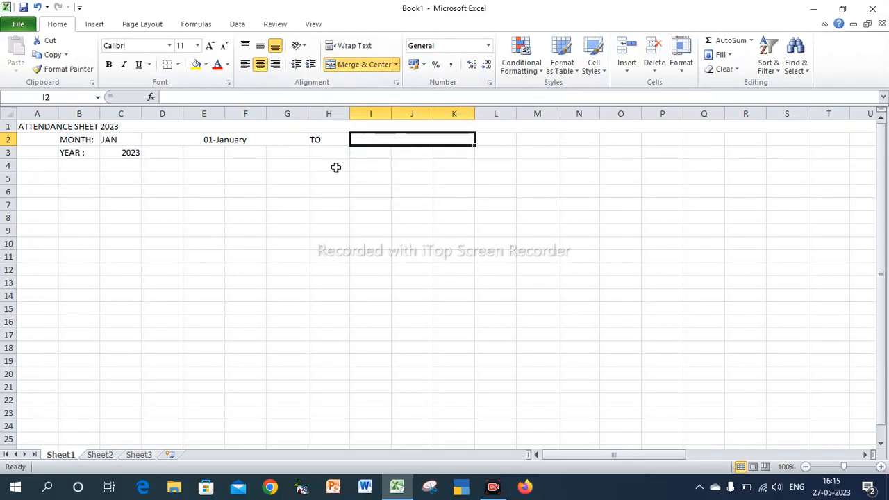
Enter the formula =EOMONTH(D2,0) in merged cell I2 to calculate the month's end date.
text(=)
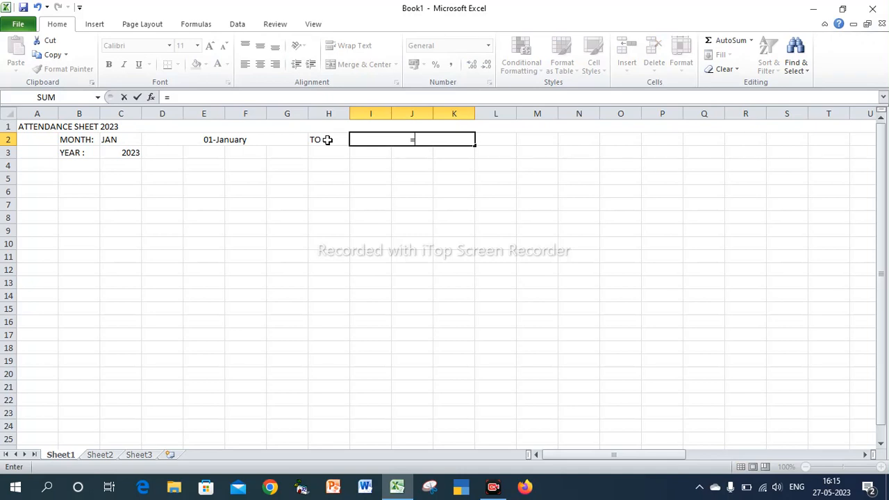
text(EOMONTH)
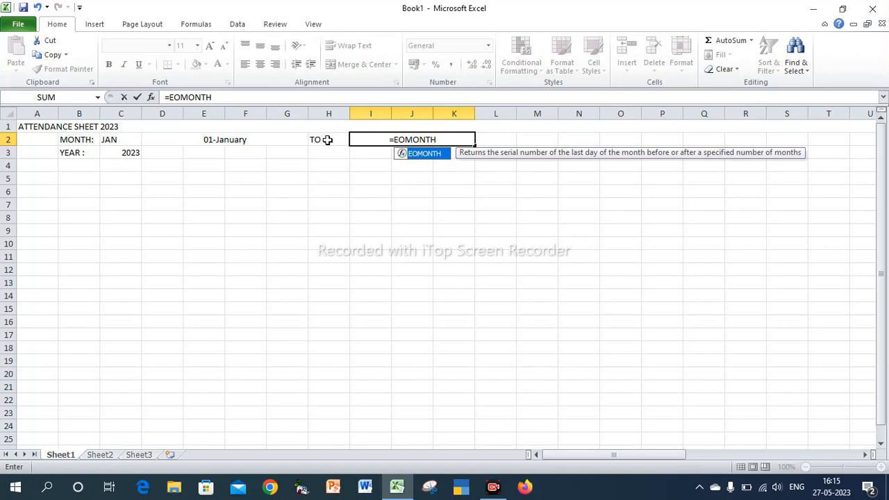
text(()
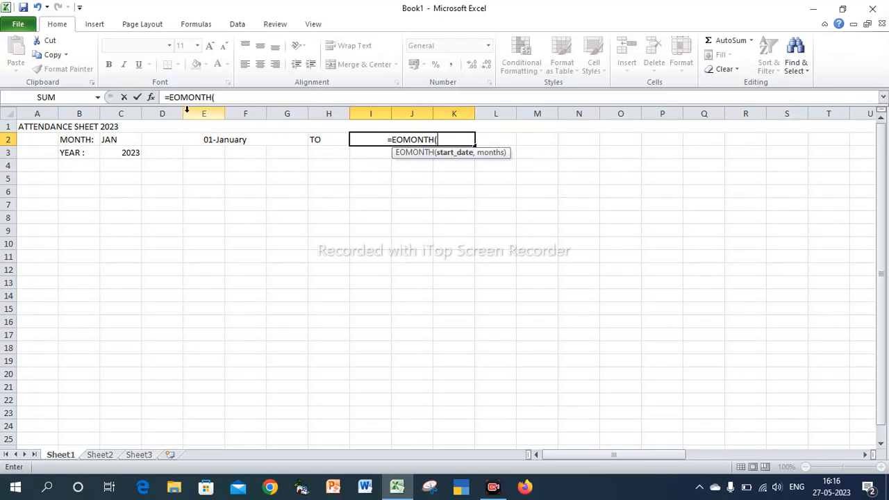
click(188, 139)
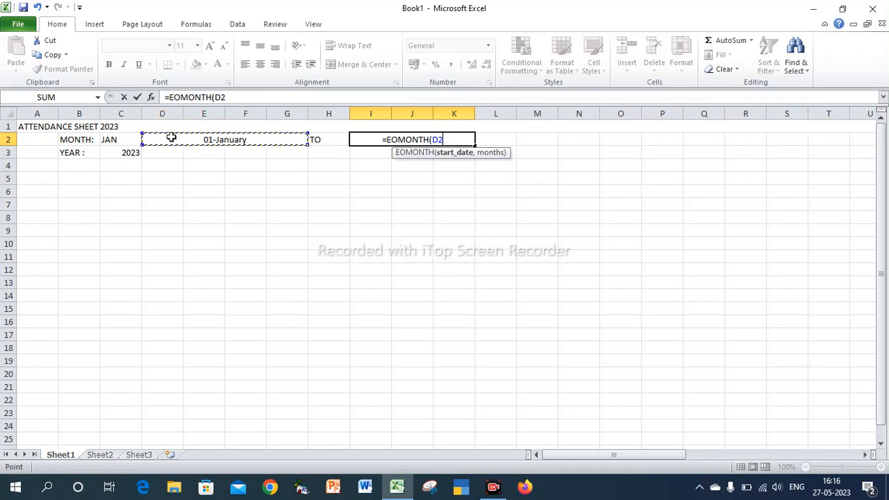
text(,)
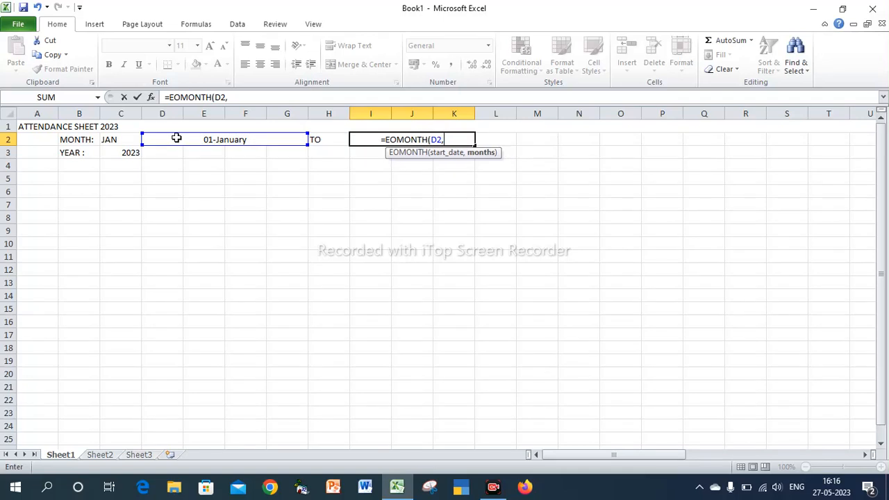
text(0)
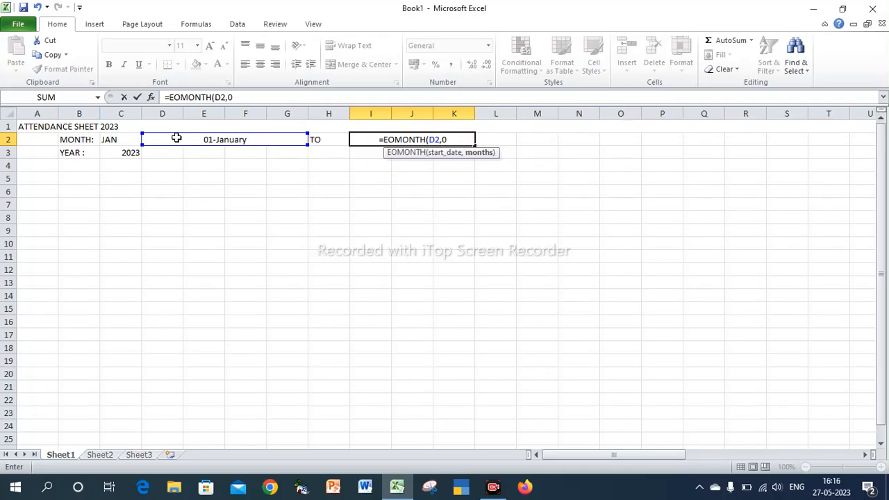
text())
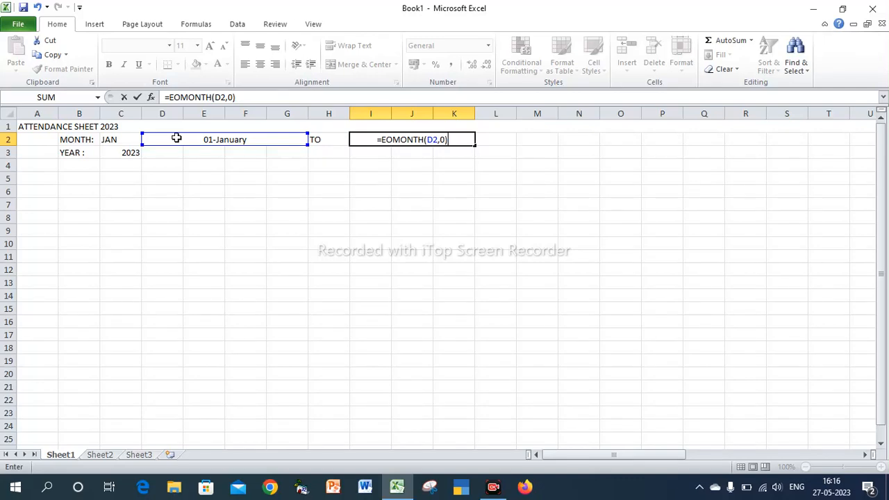
key(Return)
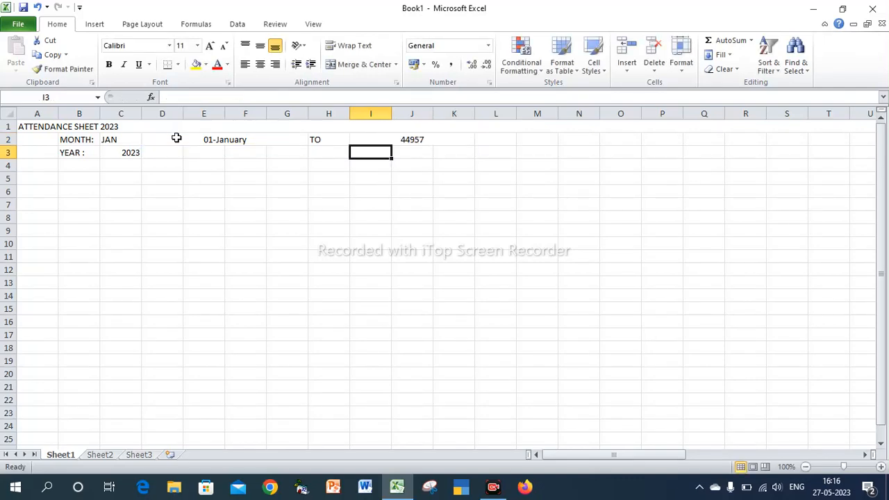
Apply the custom number format DD-MMMM to the end date in merged cell I2.
click(419, 139)
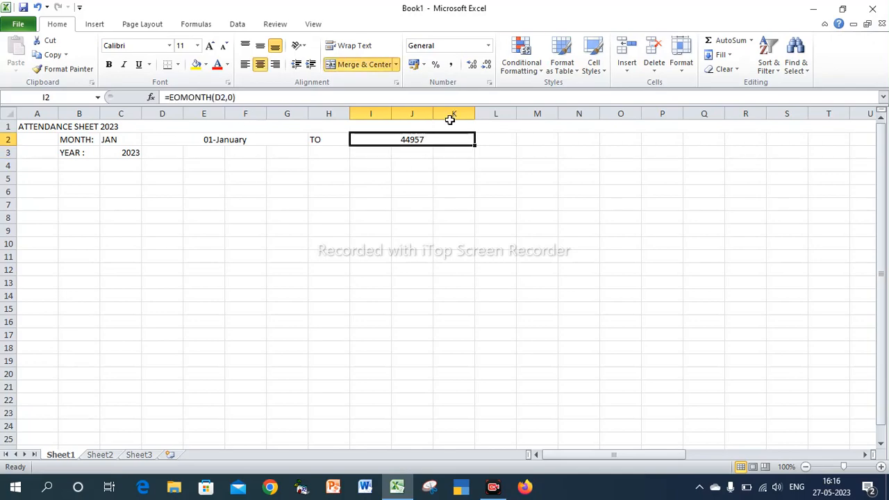
click(490, 84)
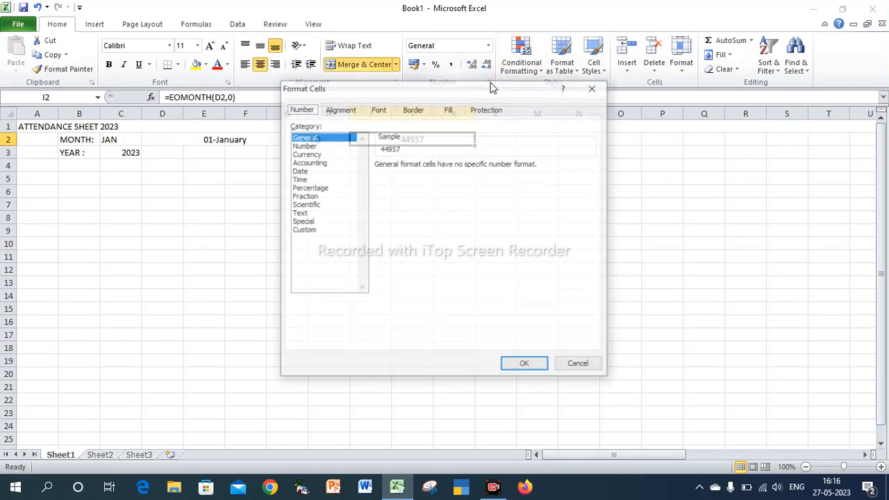
click(306, 230)
double_click(410, 175)
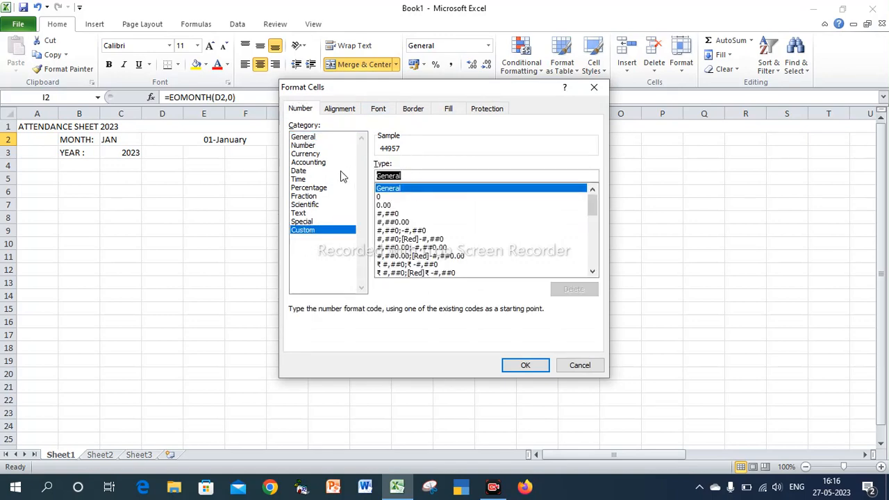
text(DD)
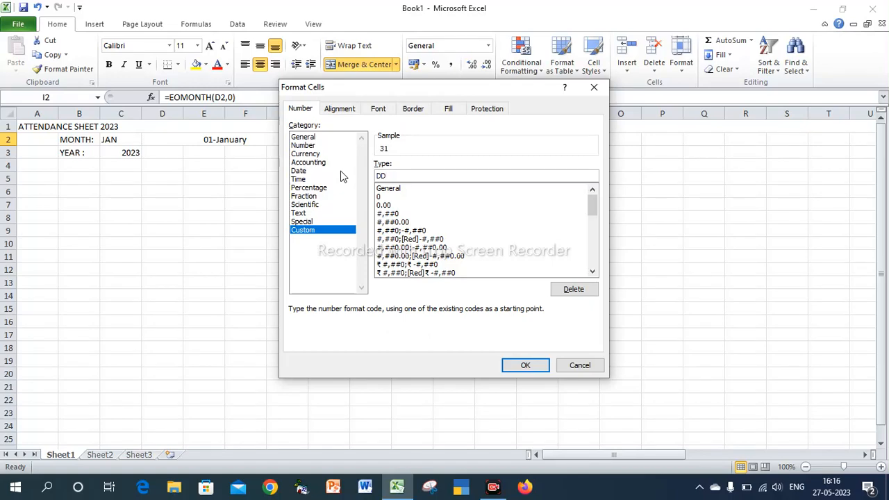
text(-MMMM)
click(532, 371)
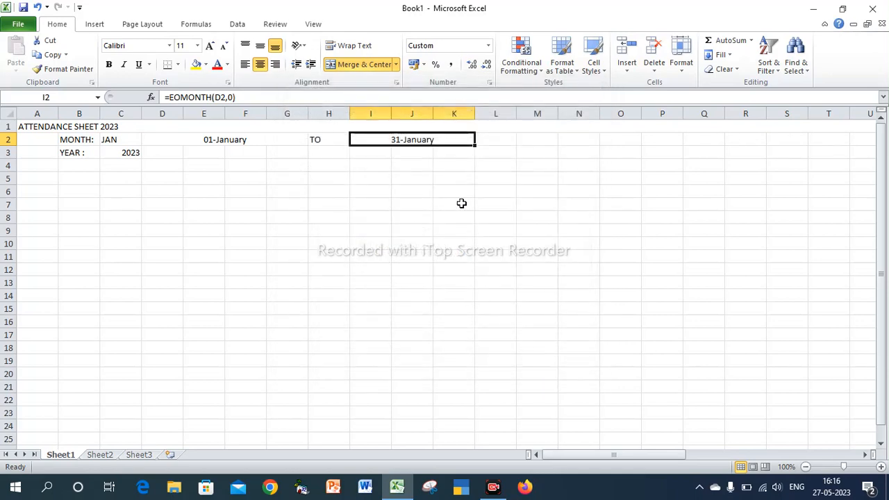
Fill the start date cell D2 and the end date cell I2 with yellow.
click(184, 139)
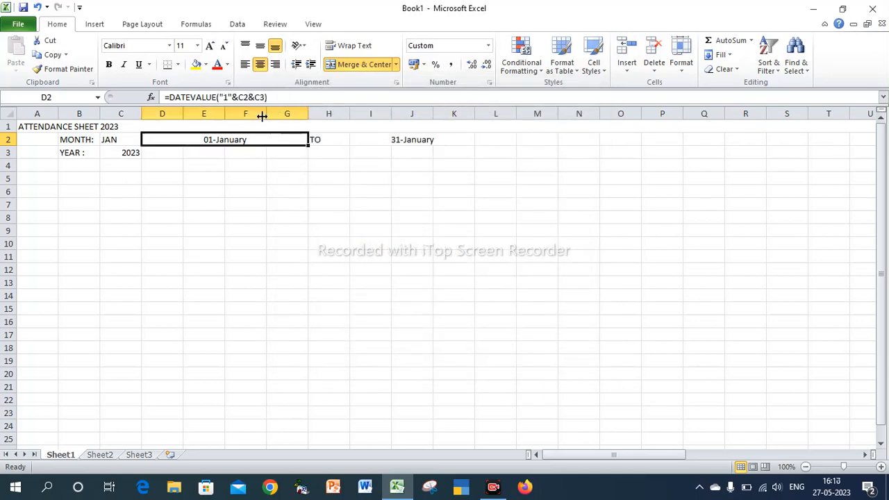
click(205, 63)
click(229, 159)
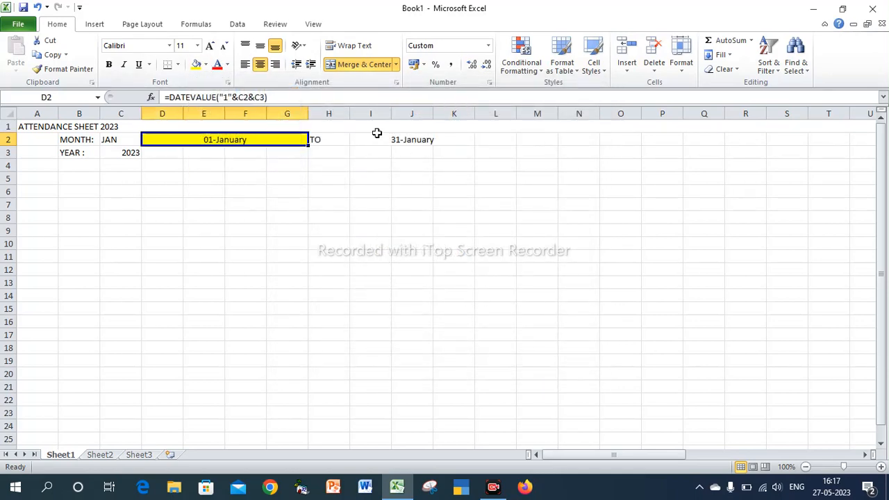
click(377, 135)
click(196, 64)
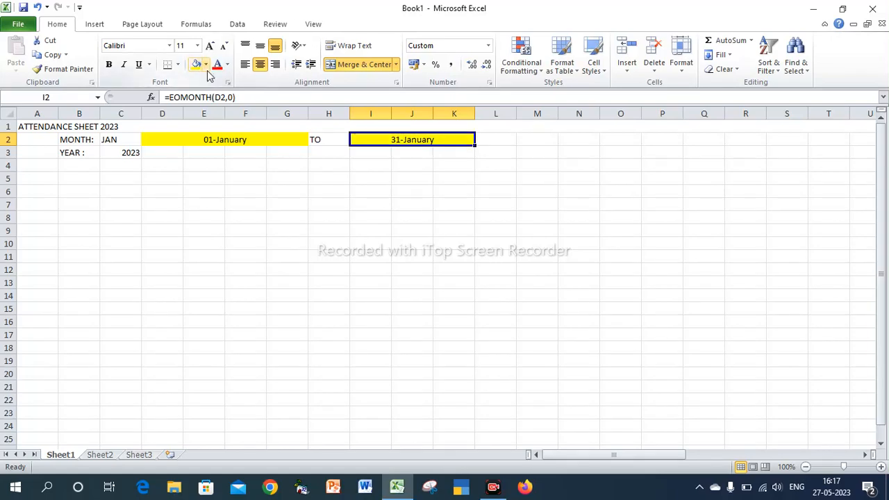
Give the MONTH and YEAR labels in B2:B3 a standard purple fill and white font color.
click(74, 139)
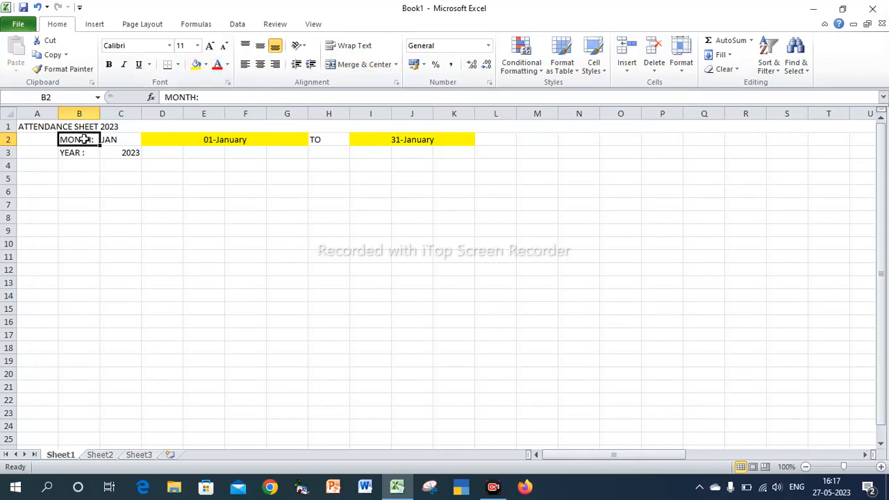
drag(90, 139, 87, 154)
click(206, 64)
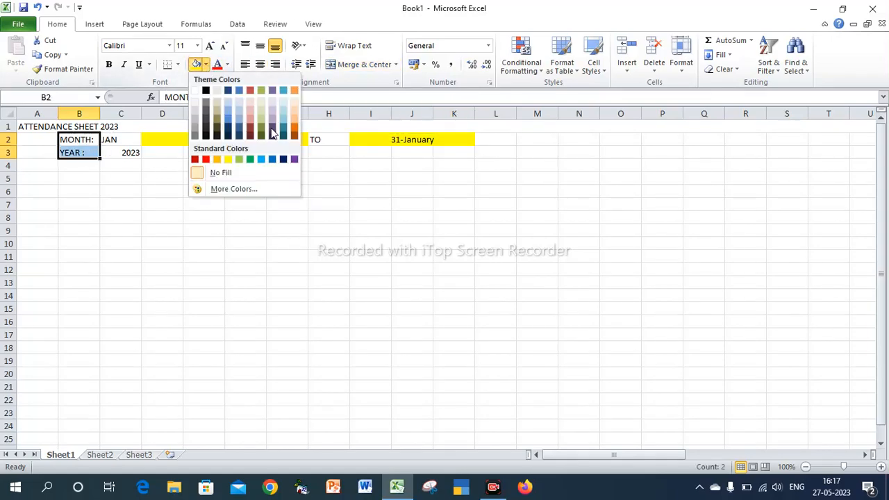
click(294, 159)
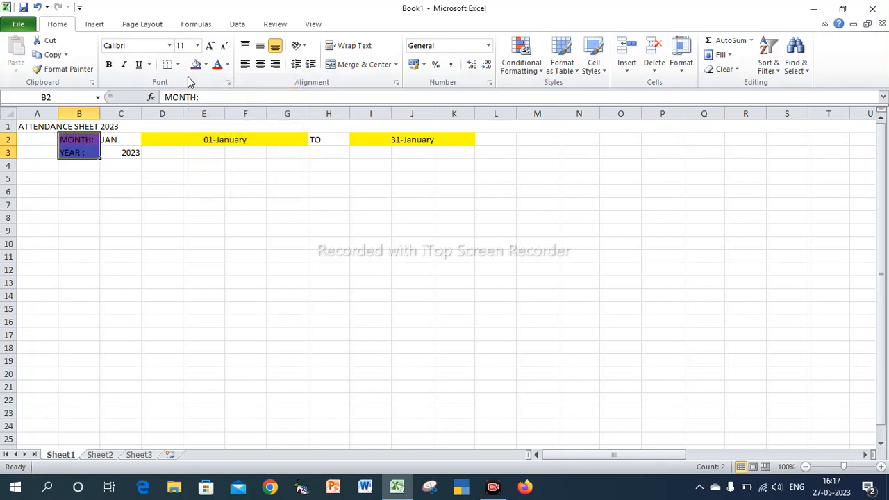
click(227, 64)
click(216, 106)
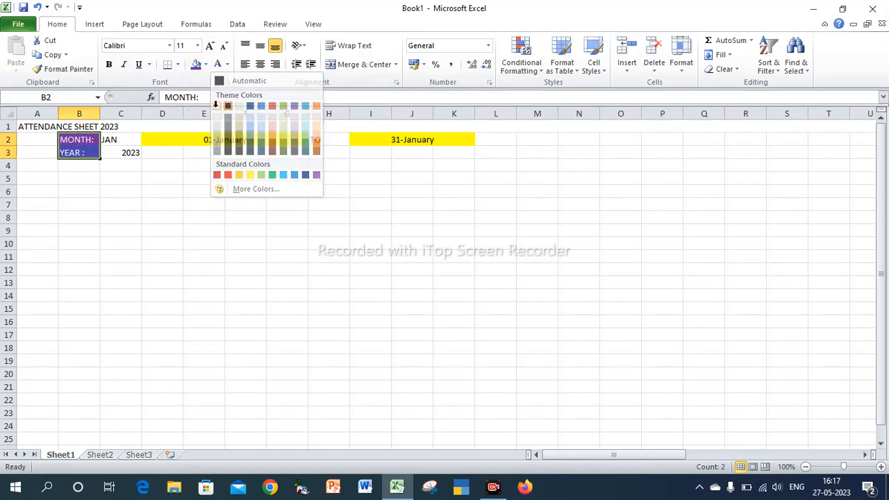
Fill the month and year values in C2:C3 with standard orange and slightly widen columns C and B.
drag(115, 140, 122, 153)
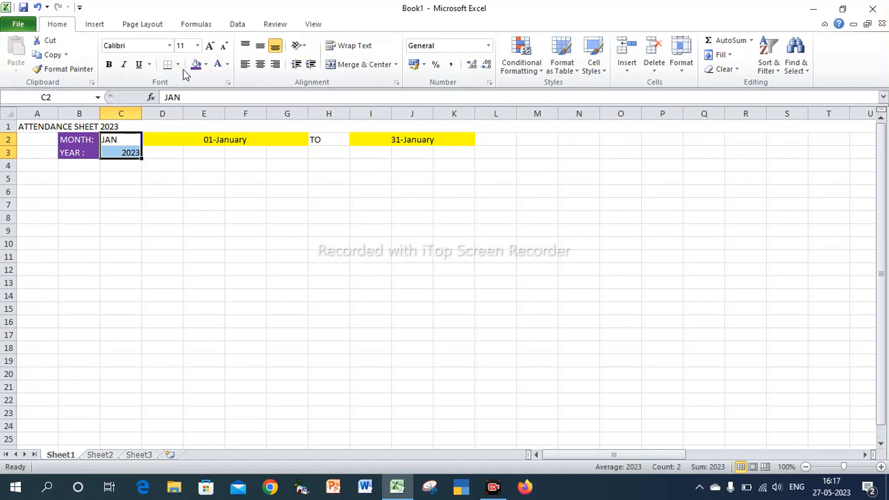
click(205, 64)
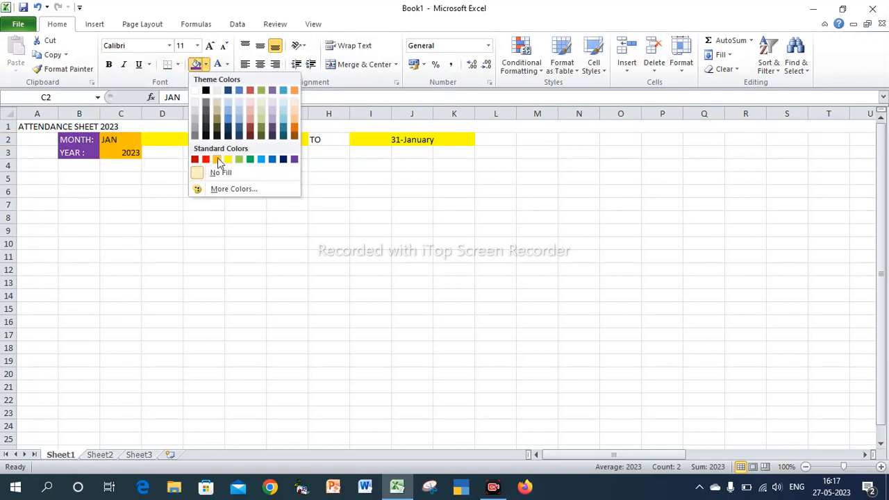
click(217, 160)
drag(142, 113, 154, 114)
drag(100, 113, 108, 113)
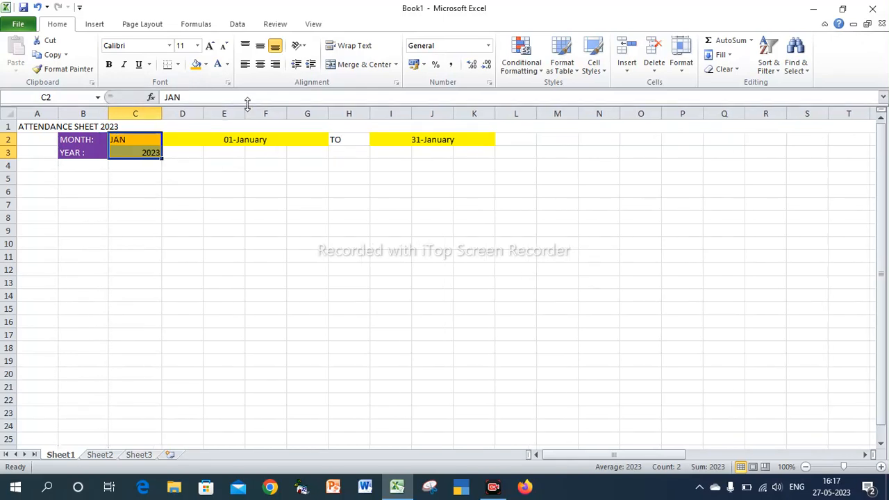
Merge and center cells A4:A5 and enter the header S.NO.
click(37, 165)
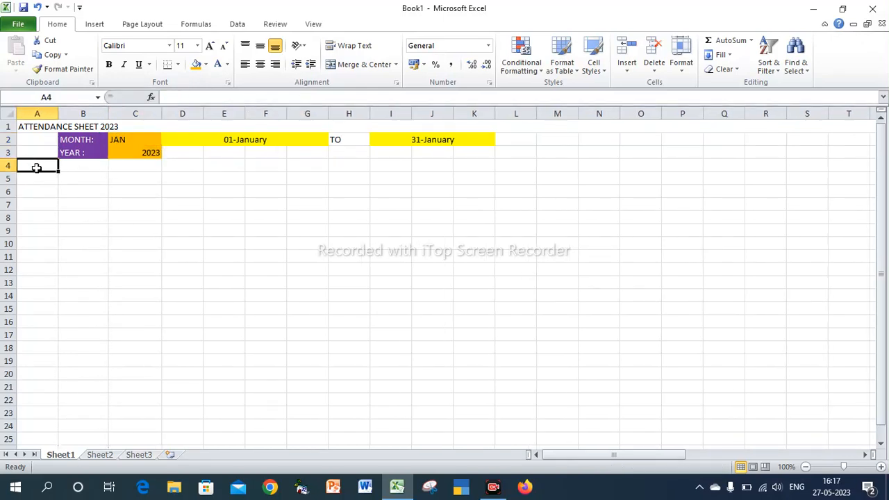
drag(36, 167, 36, 175)
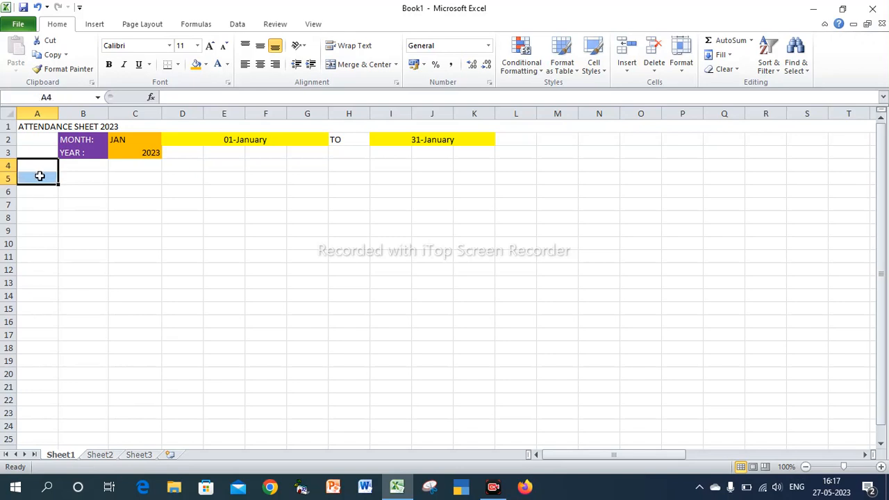
click(350, 66)
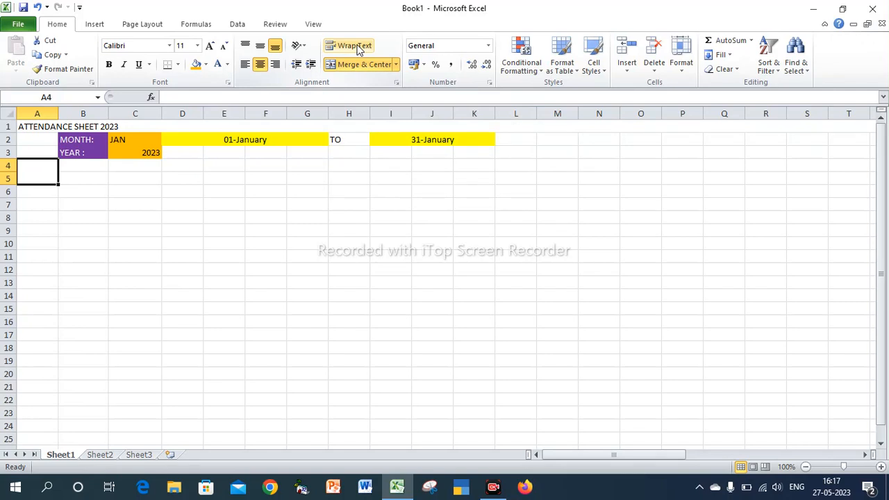
text(S.NO)
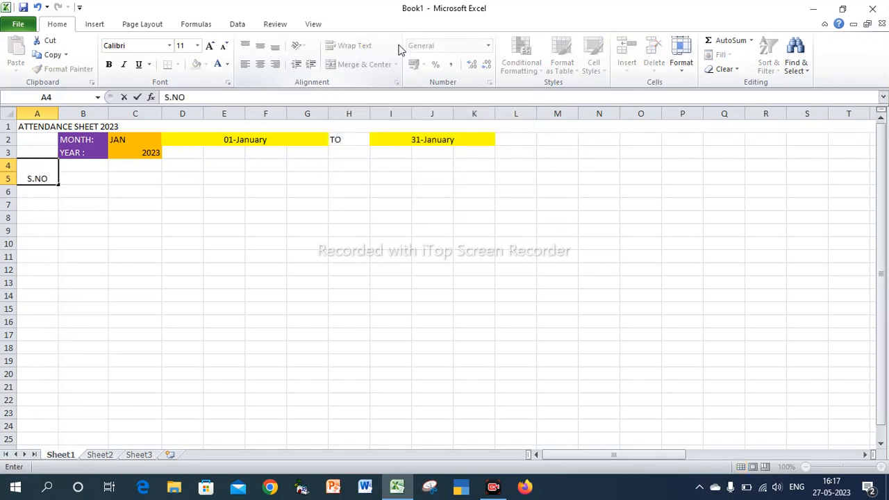
Merge and center B4:B5, enter the header EMPLOYEE NAME, and fit column B to the text.
drag(82, 166, 81, 175)
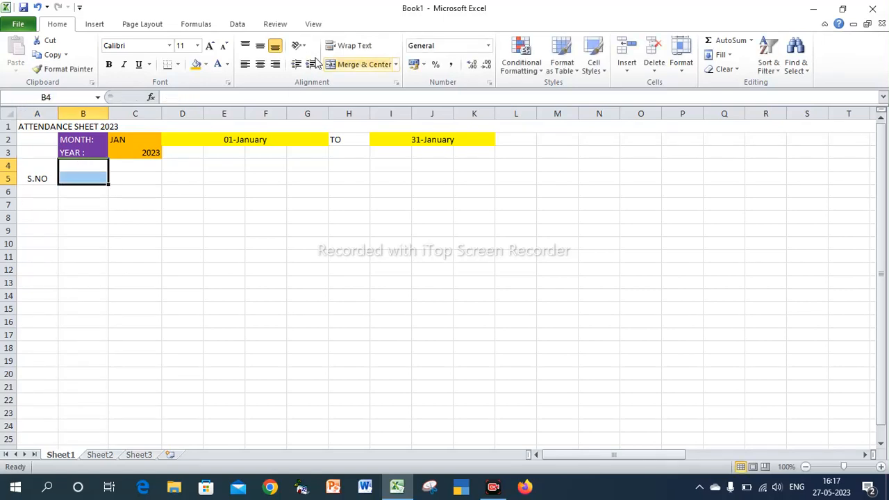
click(333, 64)
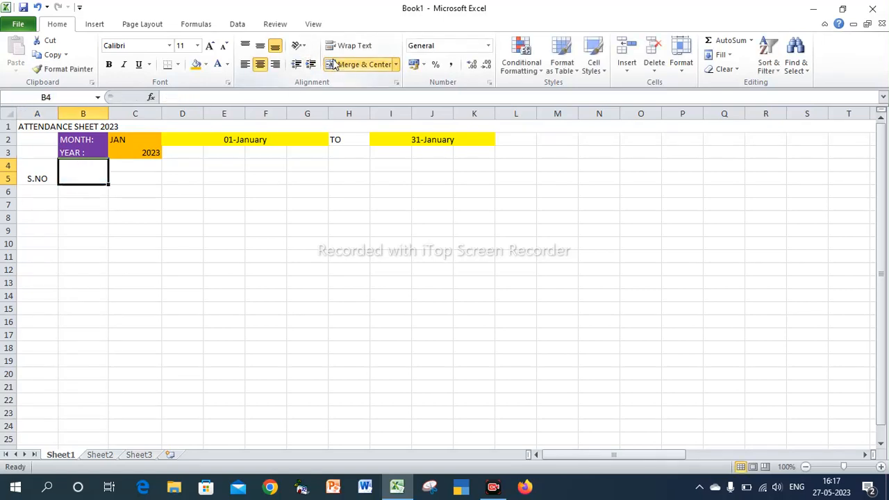
text(EMPO)
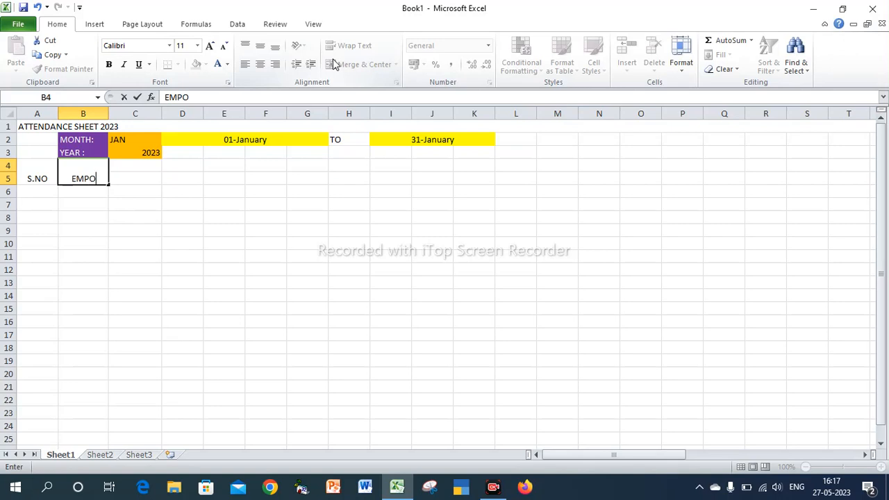
key(BackSpace)
text(LOYEE NAME)
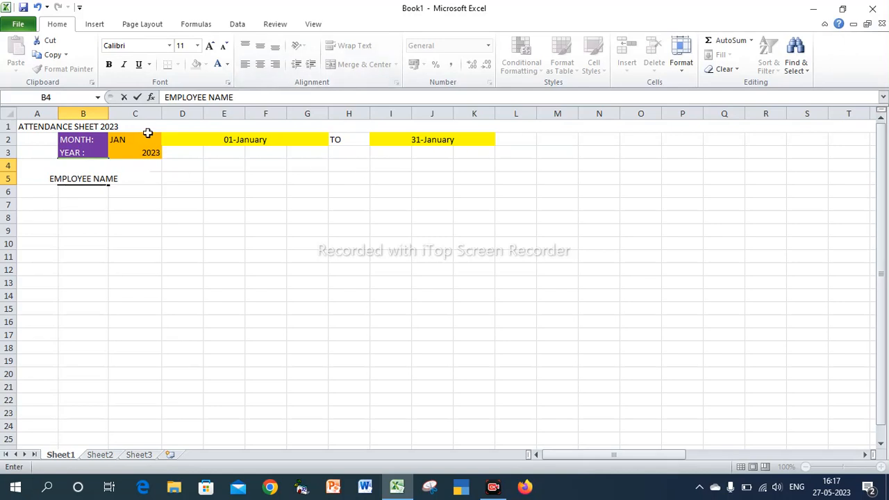
click(133, 204)
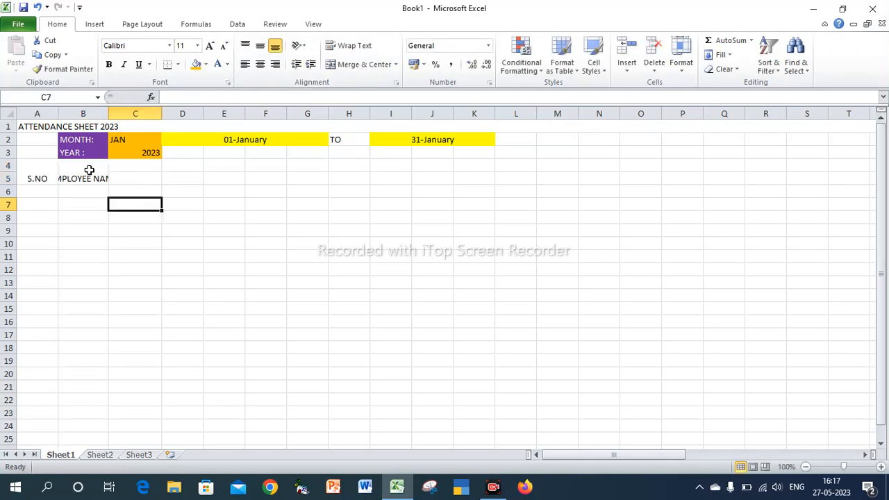
double_click(109, 112)
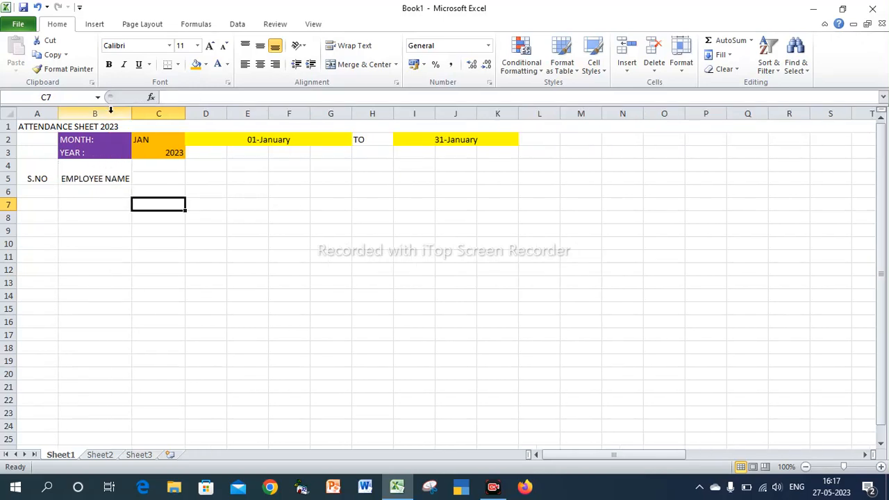
Merge and center C4:C5, enter the header FATHERS NAME, and widen column C to fit it.
drag(165, 164, 162, 176)
click(362, 69)
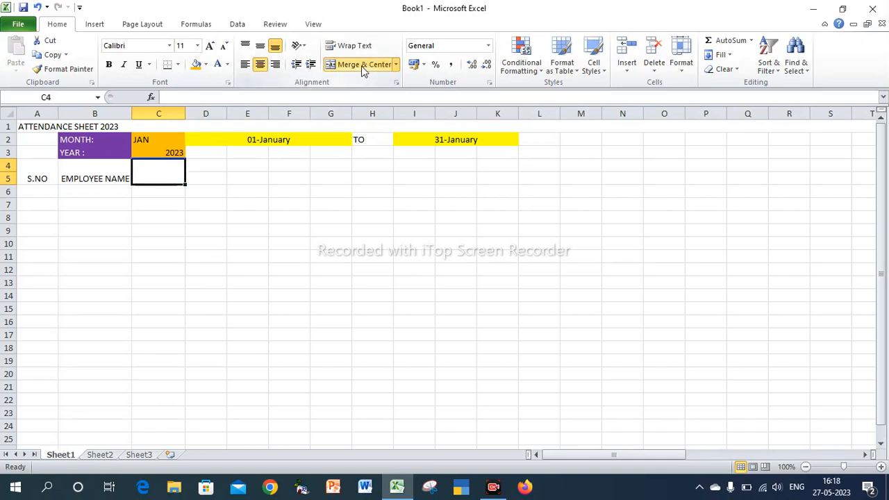
text(FATHERS NAME)
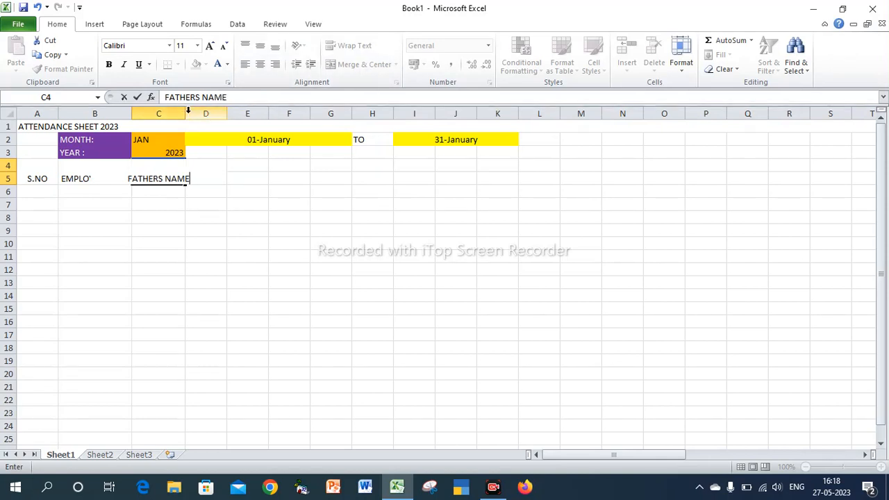
drag(188, 111, 202, 111)
Merge and center cells D4:D5 and enter the header EMP.ID.
drag(225, 165, 224, 178)
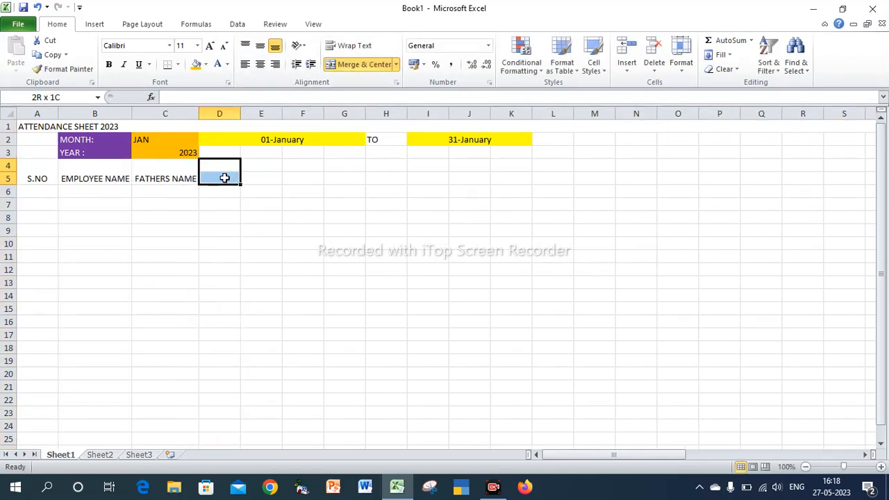
click(365, 62)
text(EM)
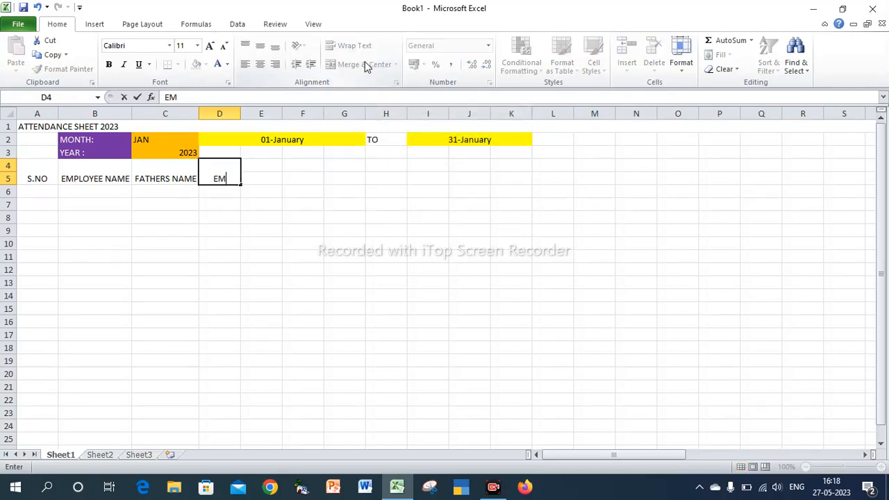
text(P.ID)
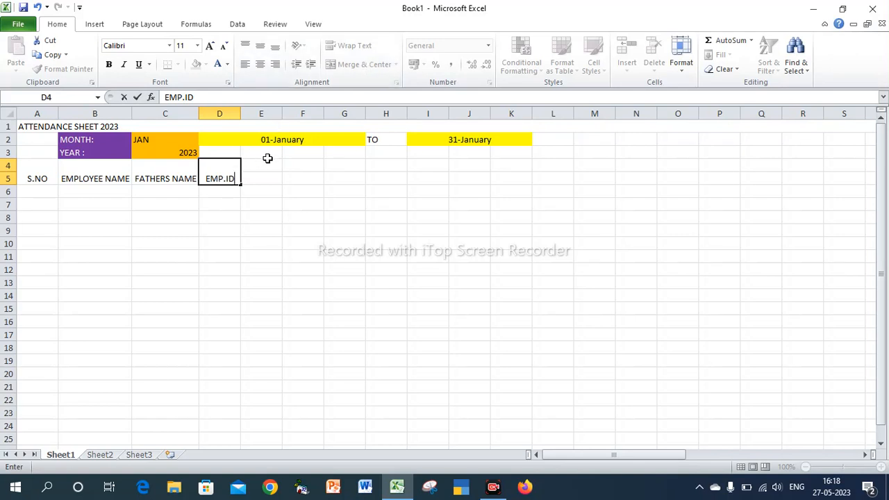
Merge and center E4:E5, enter the header DESINATION, and fit column E to the text.
drag(267, 158, 268, 178)
click(350, 65)
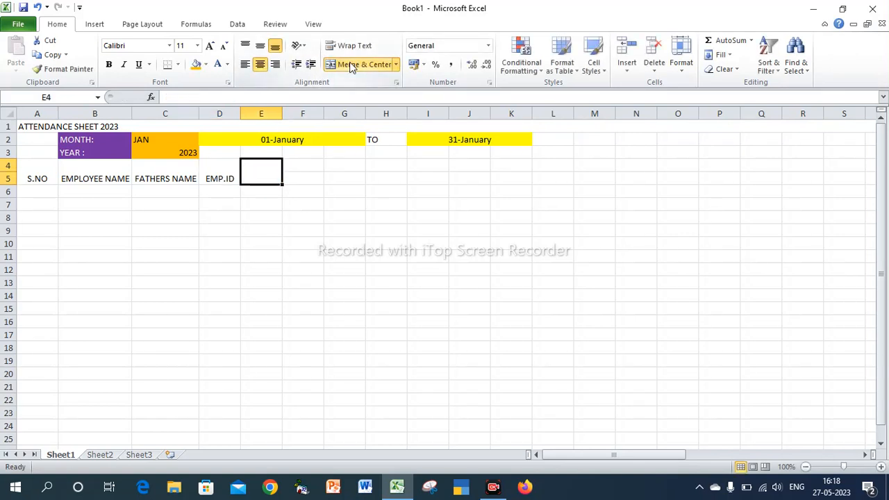
text(DEGI)
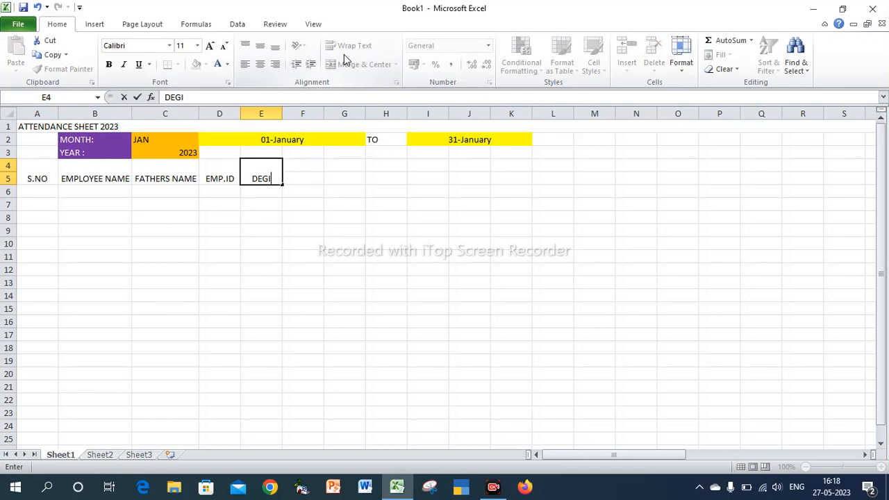
key(BackSpace)
text(SI)
key(BackSpace)
key(BackSpace)
key(BackSpace)
text(SINATION)
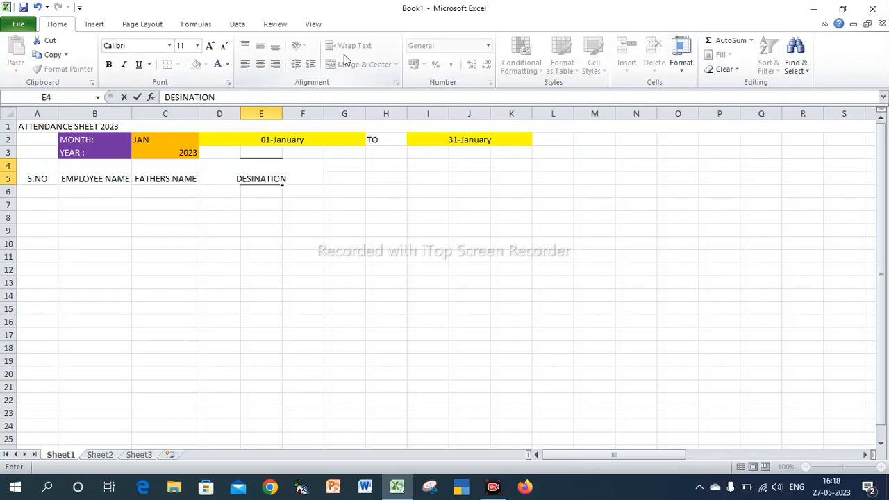
click(313, 167)
double_click(283, 110)
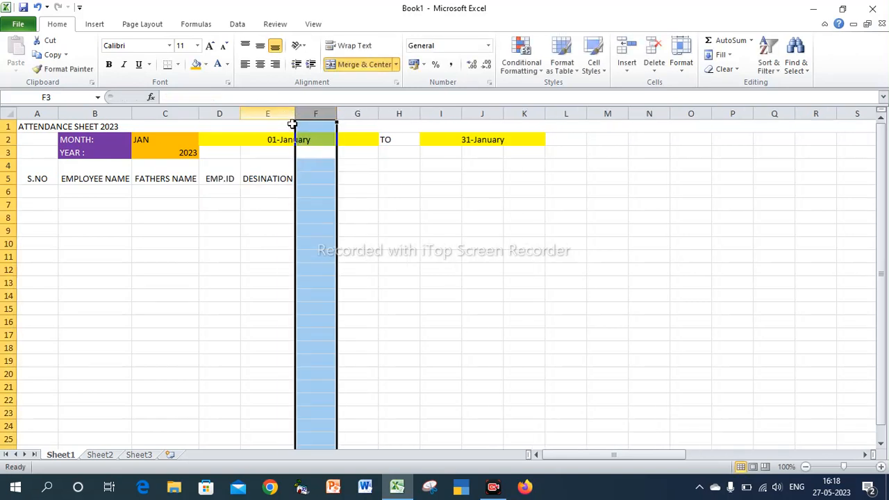
click(306, 170)
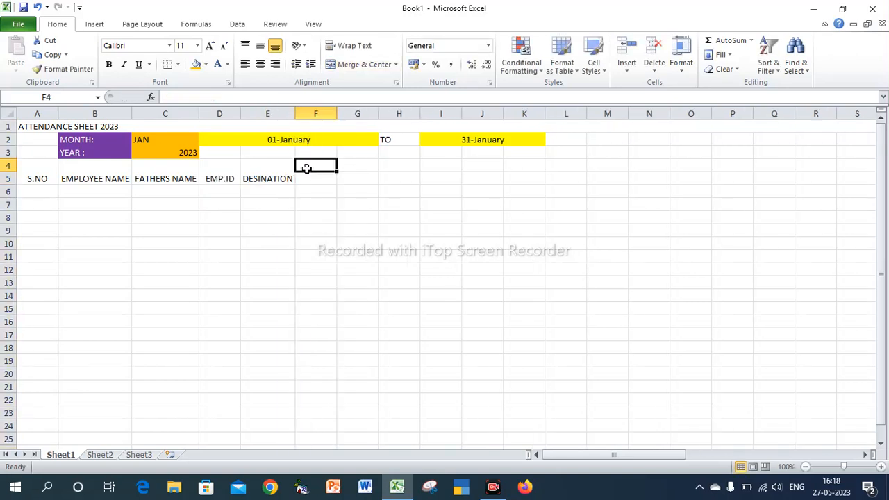
Middle-align the header cells A4:E5 vertically and fill them with light olive green.
click(41, 176)
drag(40, 176, 269, 173)
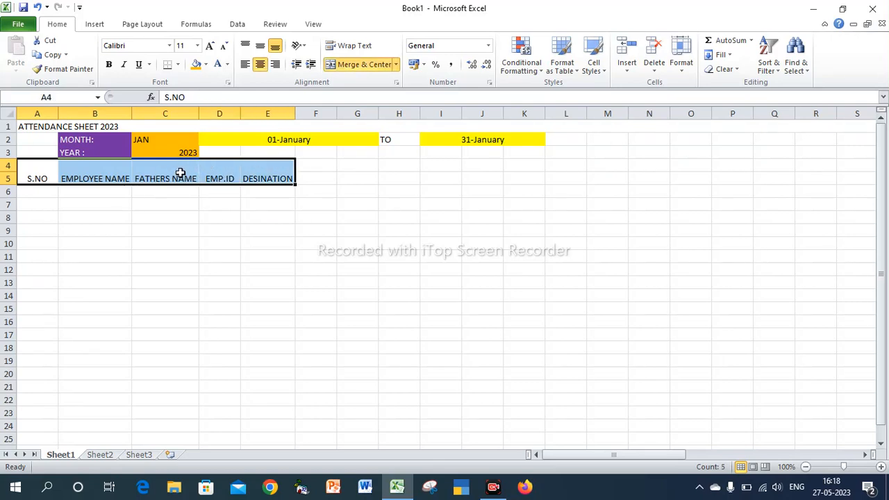
click(260, 47)
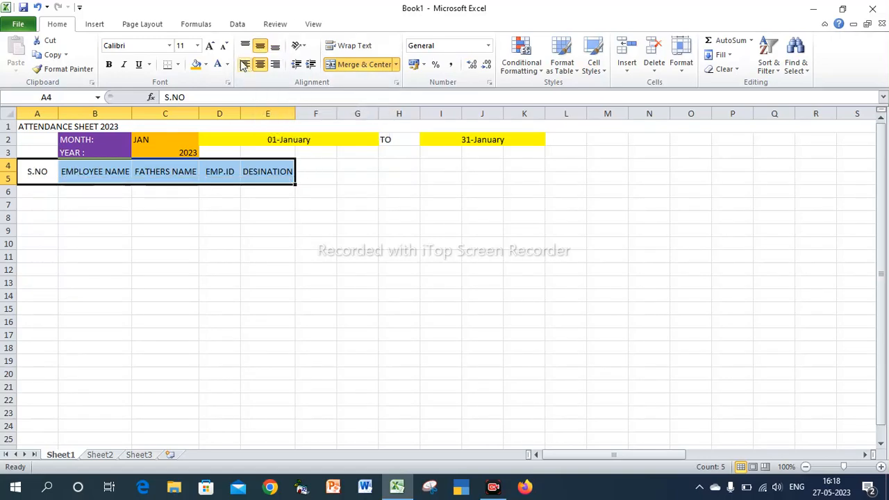
click(206, 64)
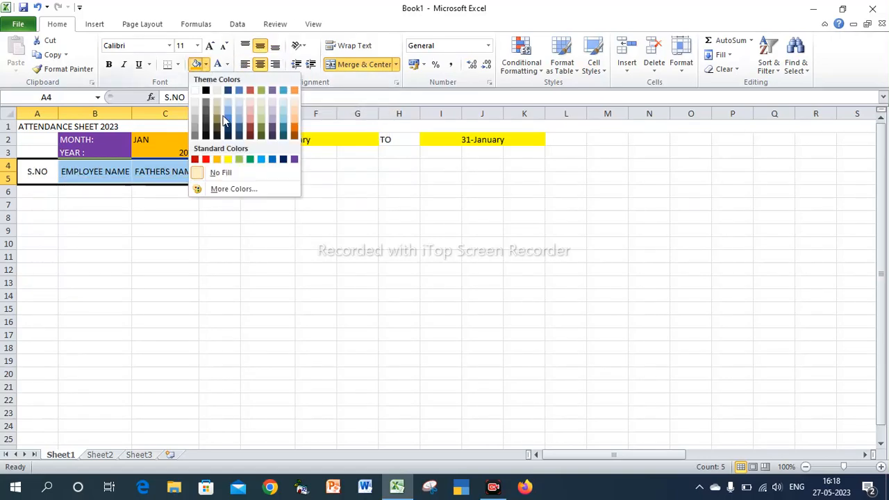
click(283, 115)
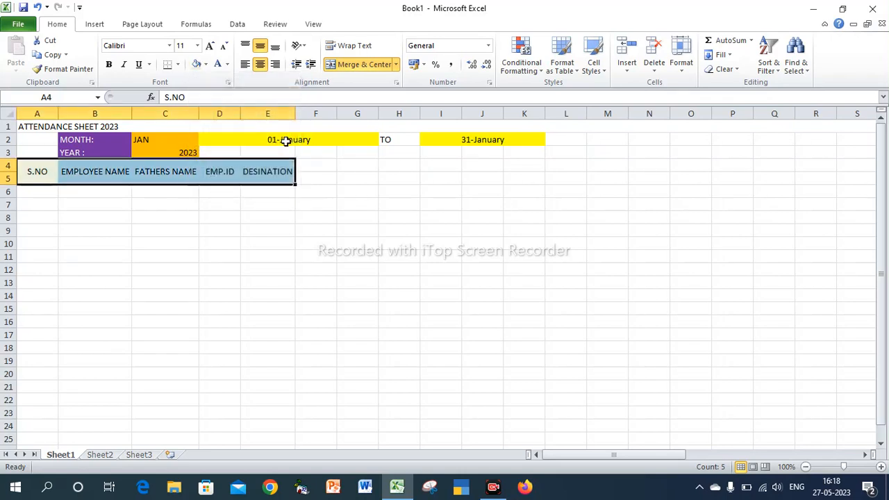
Enter the formula =D2 in cell F4 to bring in the start date.
click(322, 163)
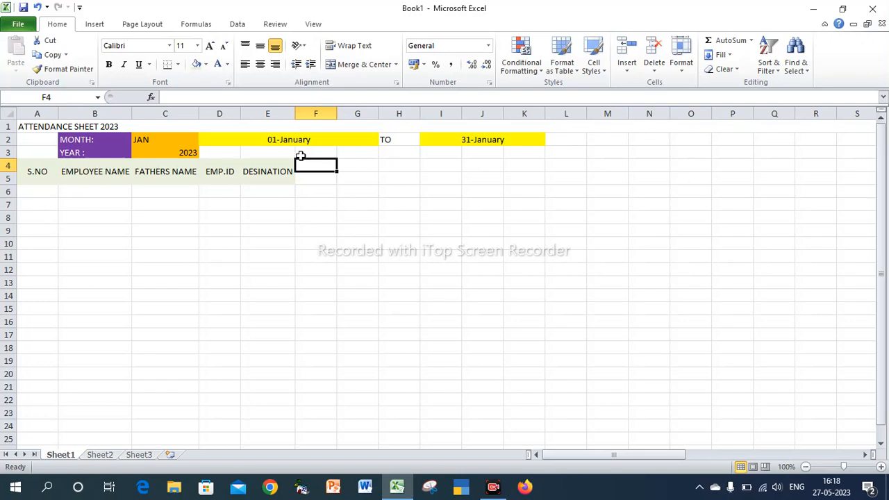
text(=)
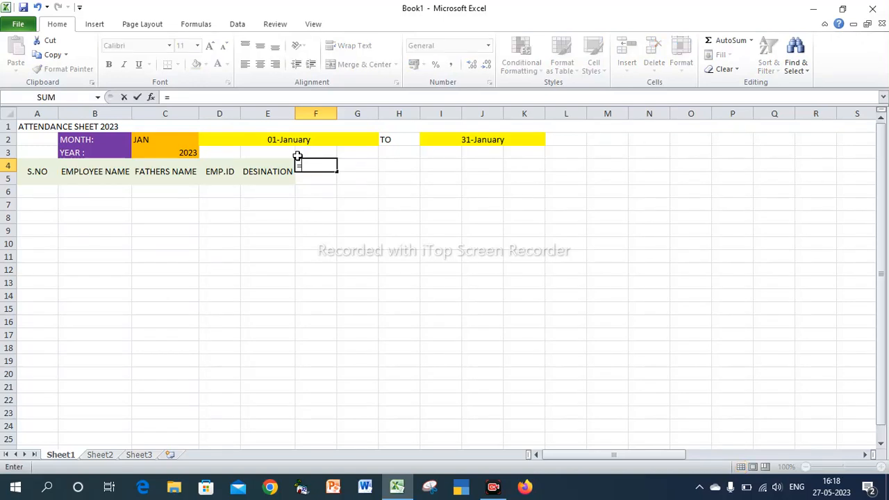
click(234, 139)
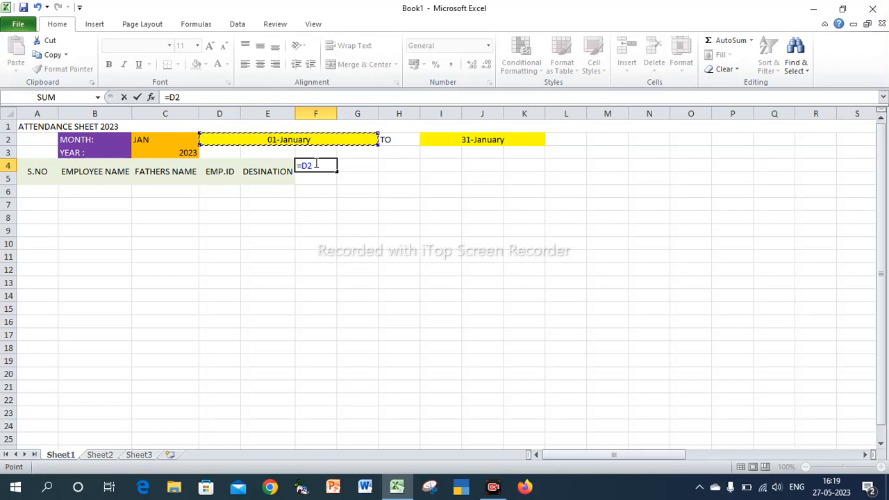
key(Return)
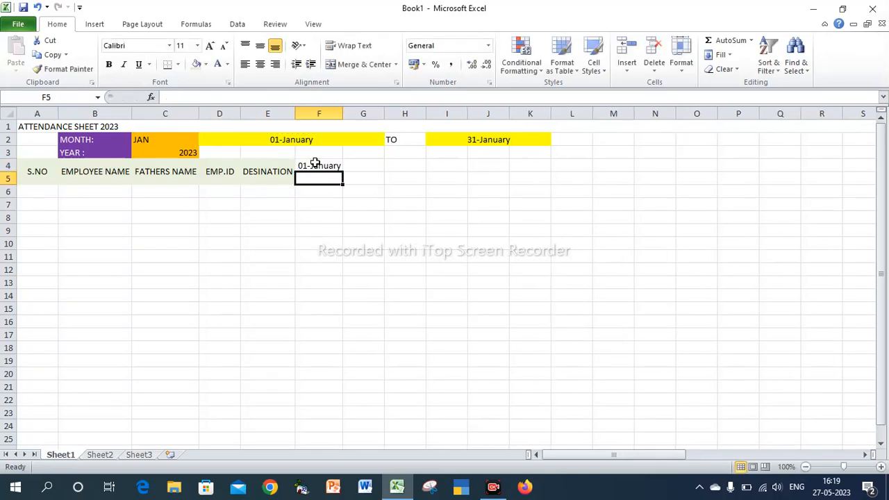
Apply the custom number format dd to the date in cell F4.
click(315, 165)
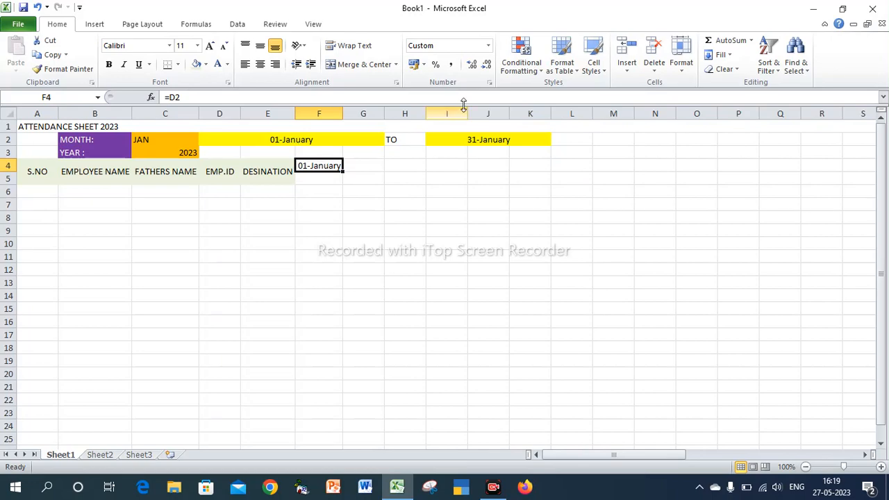
click(489, 82)
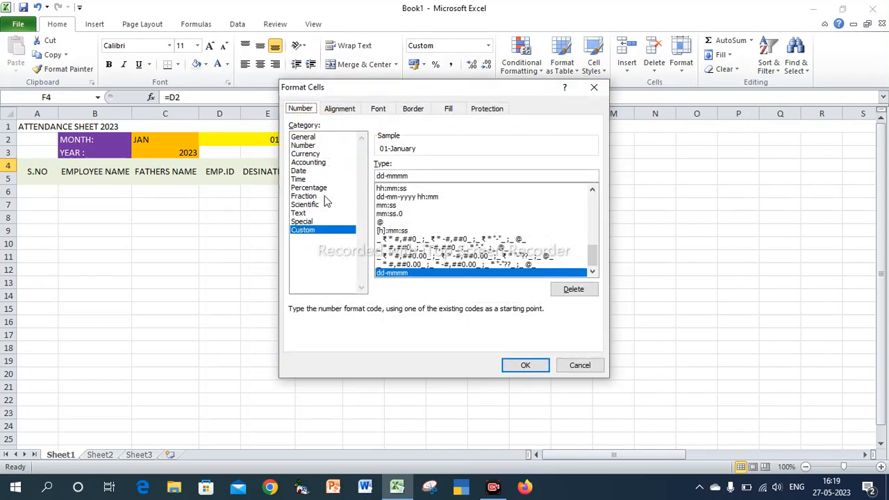
click(418, 176)
key(BackSpace)
key(BackSpace)
key(BackSpace)
key(BackSpace)
key(BackSpace)
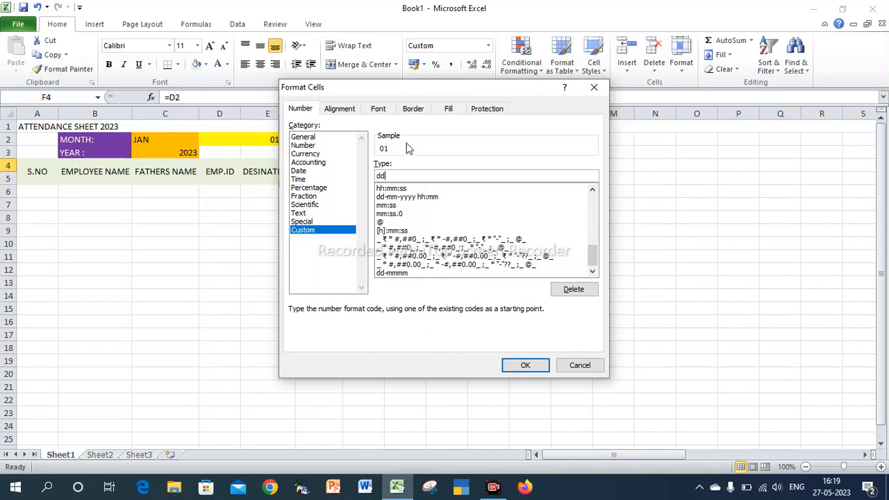
click(526, 366)
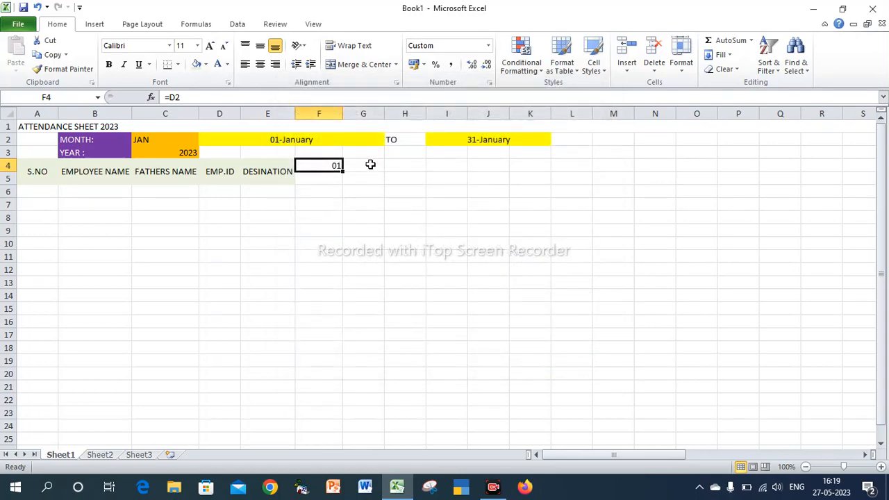
Enter the formula =IF(F4<$I$2,F4+1,"") in cell G4 to calculate the following day up to the month's end.
click(370, 164)
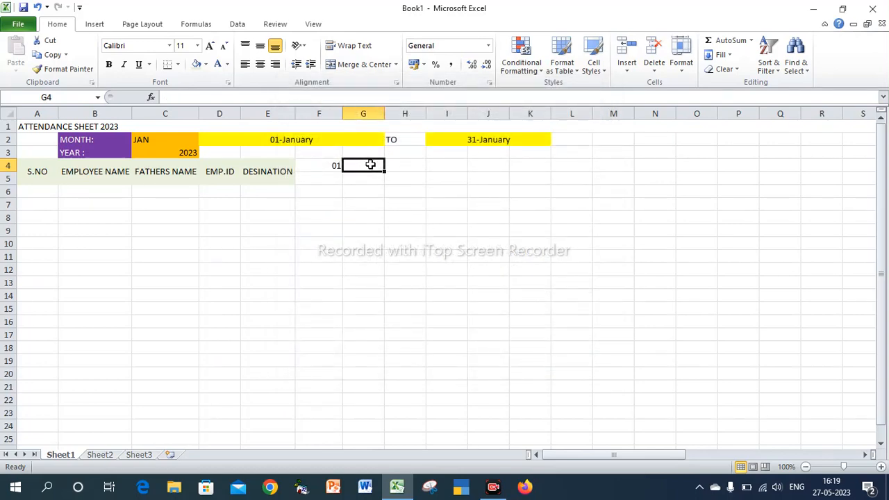
text(=)
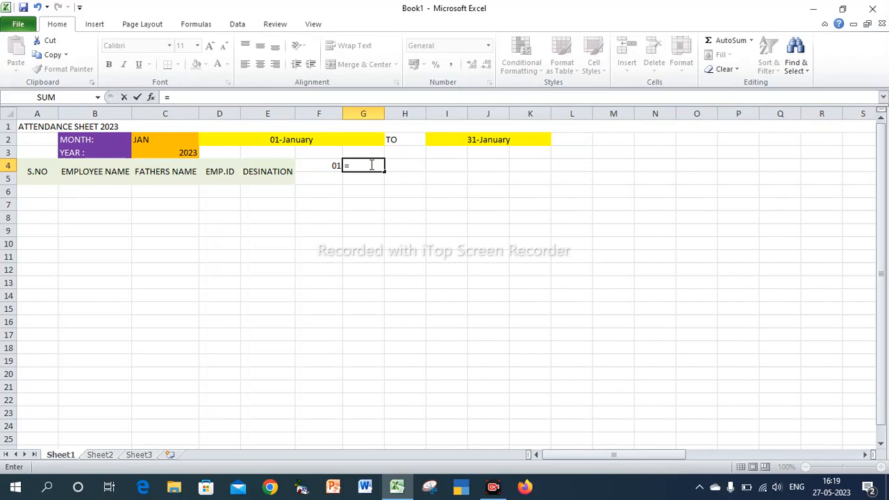
text(IF)
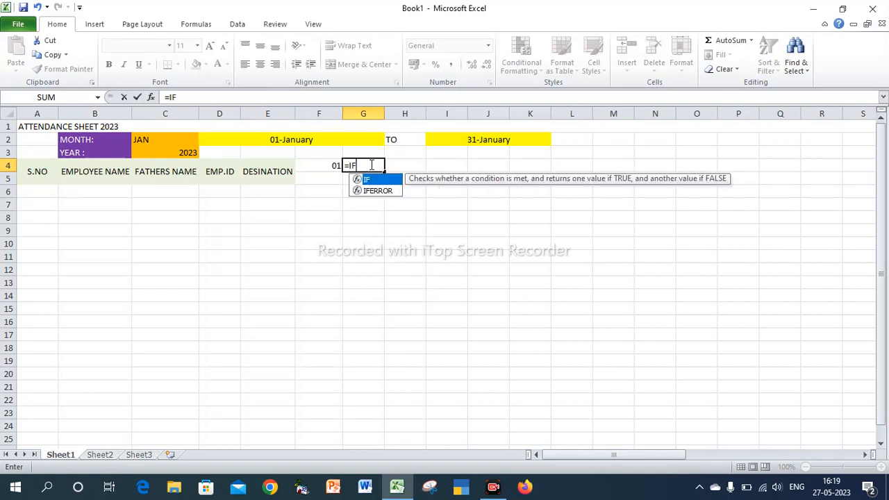
text(()
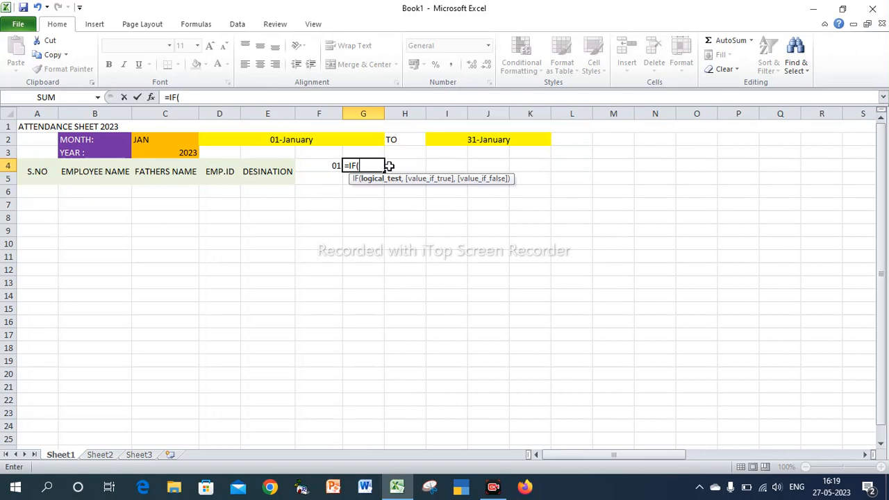
click(315, 164)
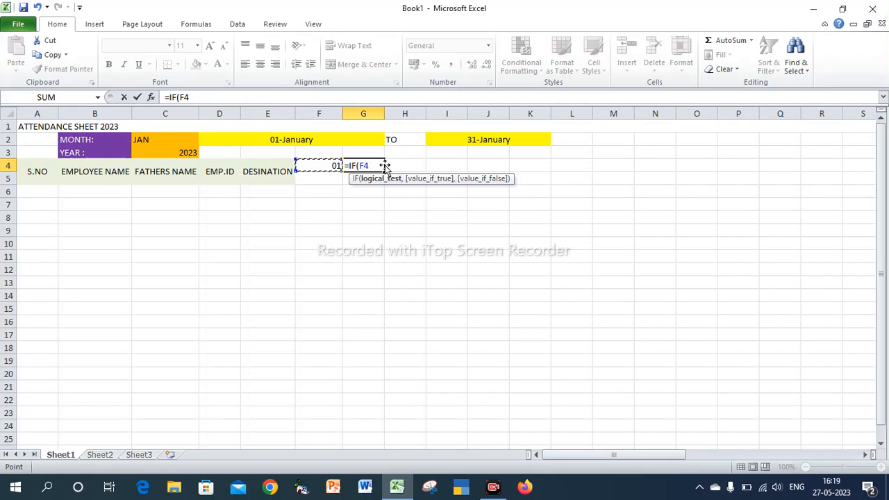
text(<$)
text(I)
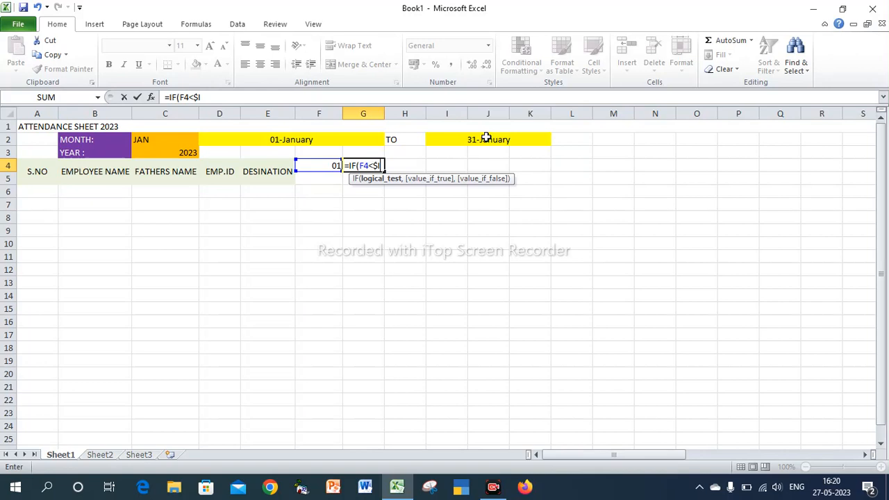
text($2)
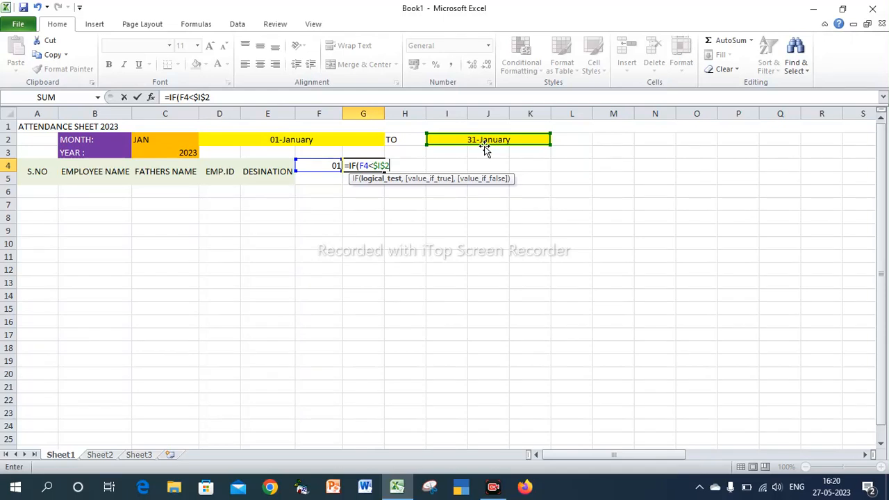
text(,)
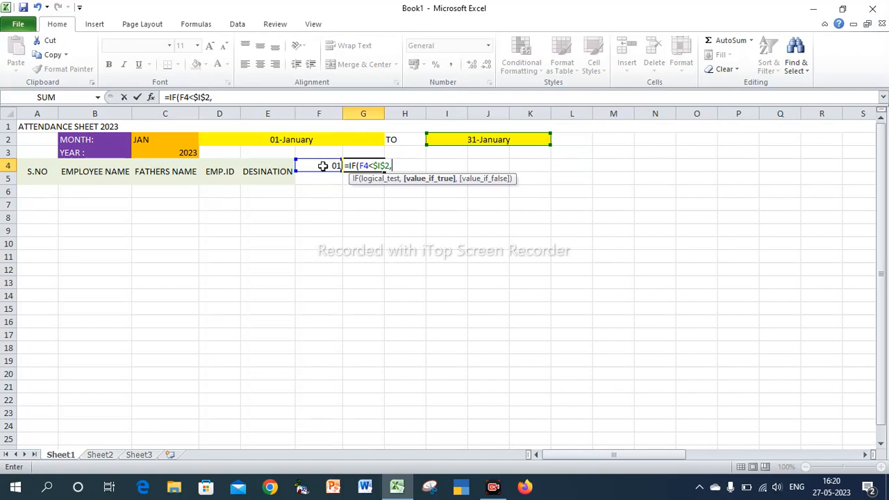
text(F4+1,)
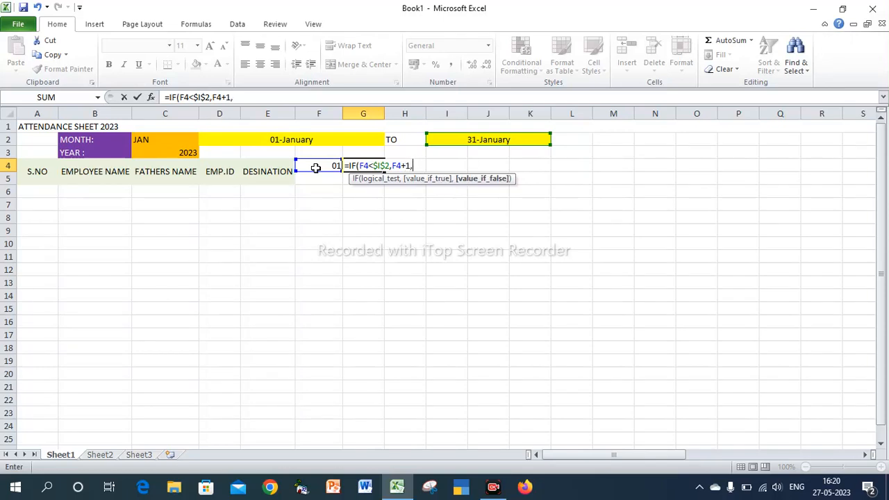
text(""))
key(Return)
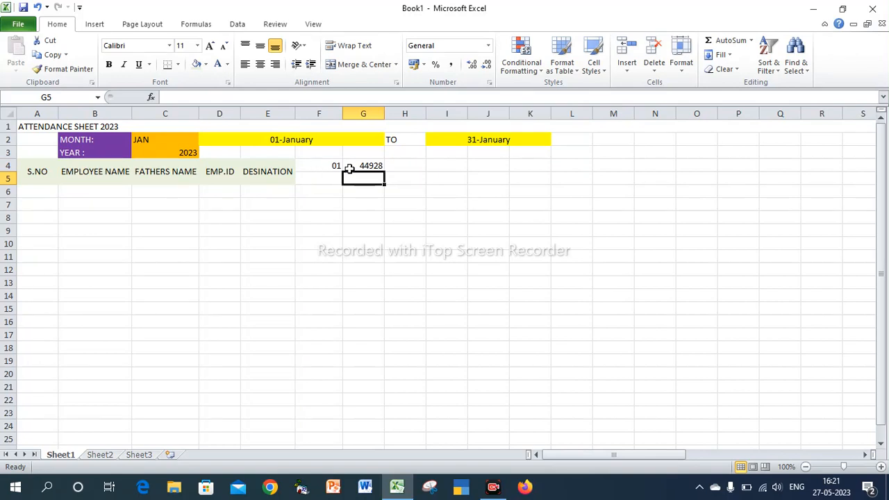
Apply the custom number format DD to the date in cell G4.
click(370, 166)
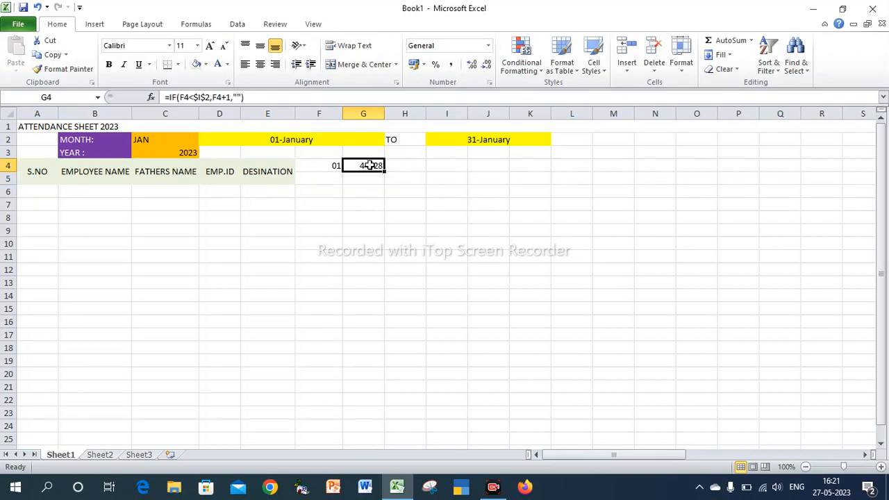
click(489, 83)
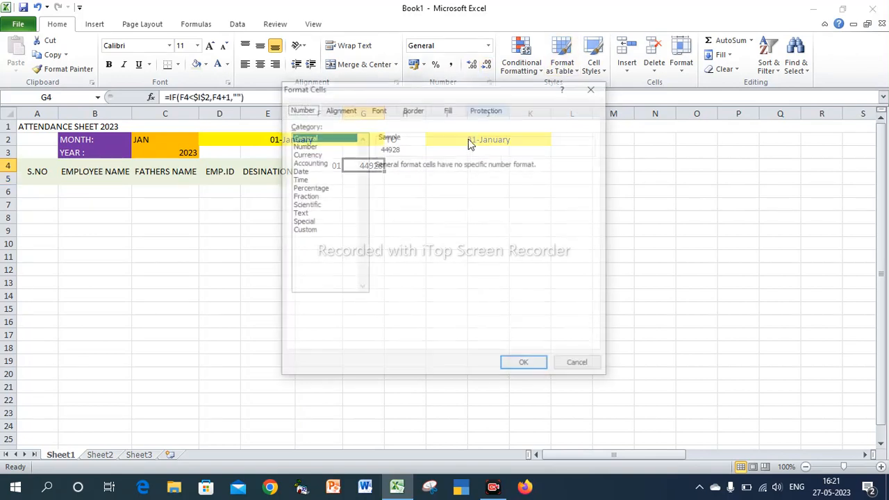
click(319, 230)
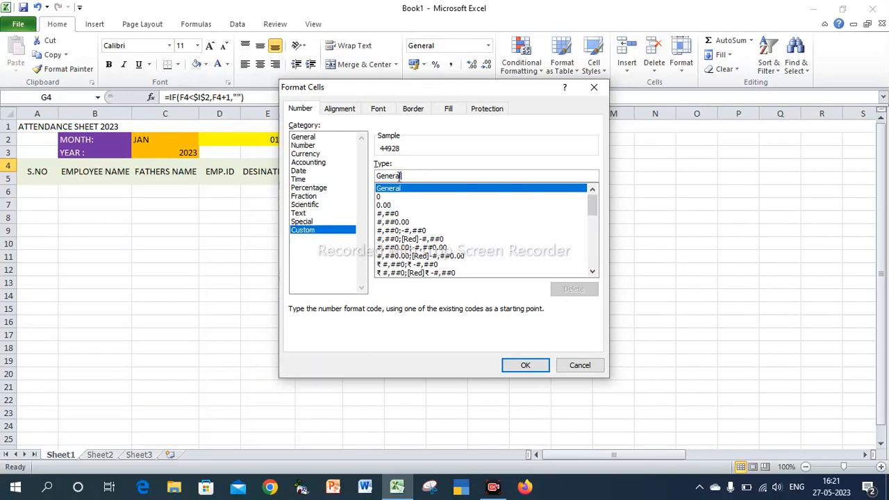
drag(407, 175, 347, 171)
text(DD)
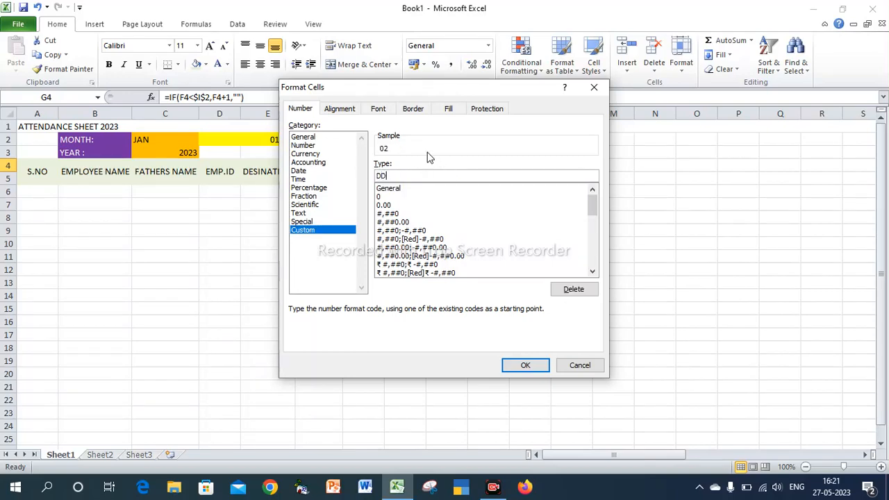
click(519, 365)
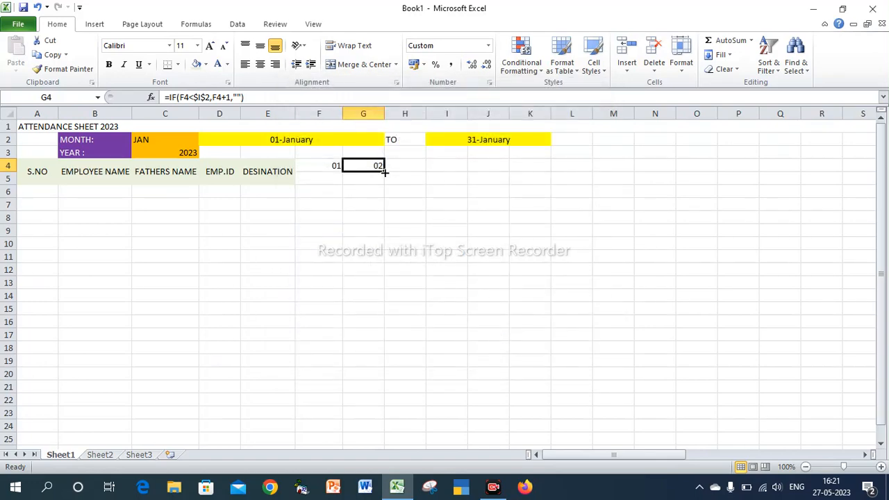
Fill the formula from G4 across row 4 through AL4.
click(385, 172)
drag(384, 169, 836, 174)
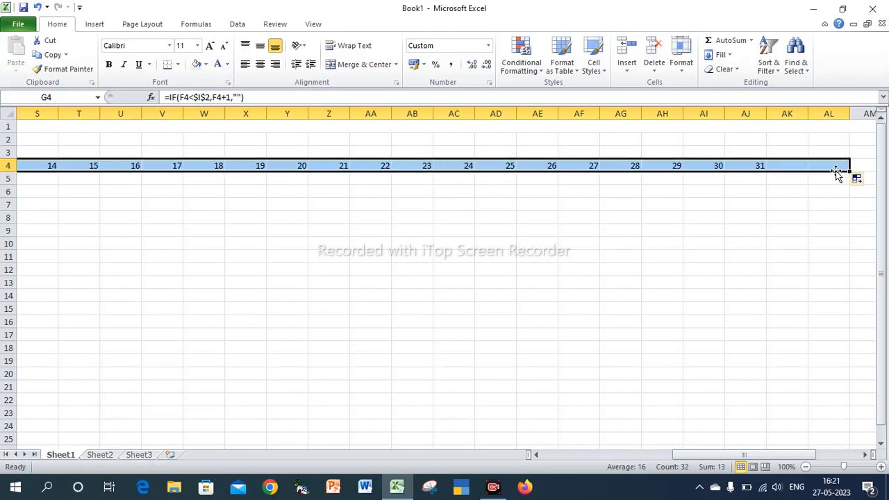
click(794, 167)
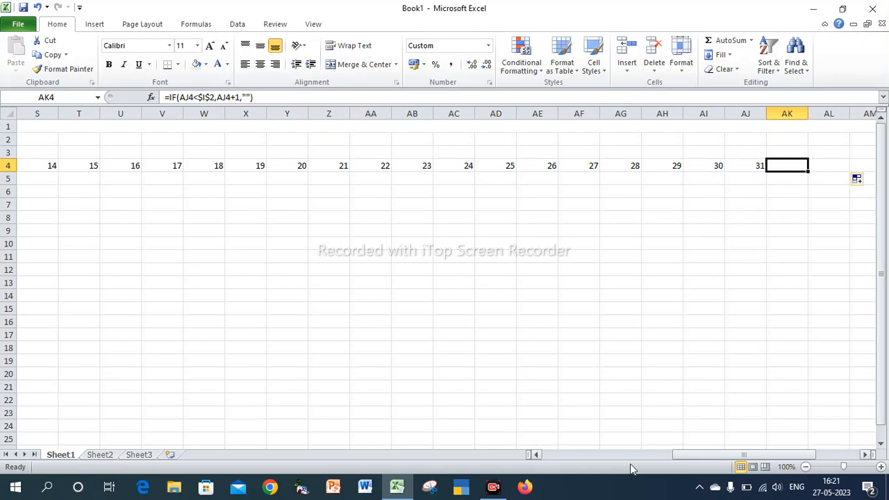
Narrow columns F through AJ together to a width of about 4.71.
drag(541, 452, 541, 448)
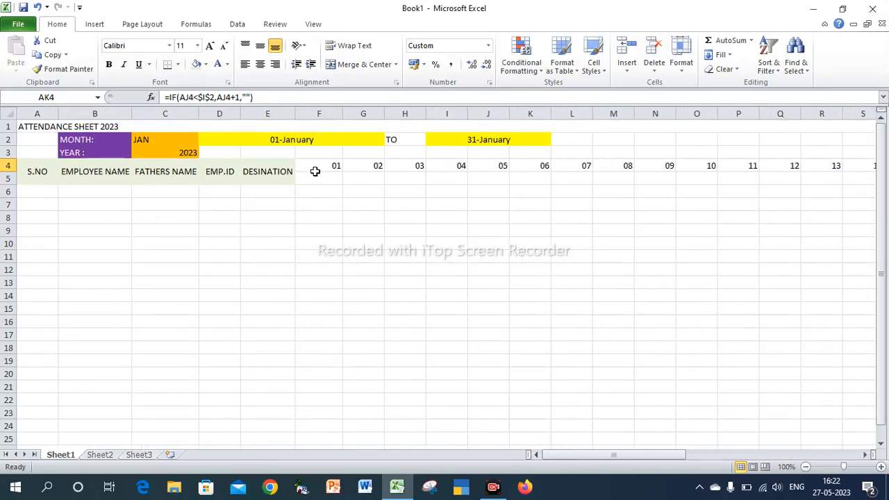
click(319, 113)
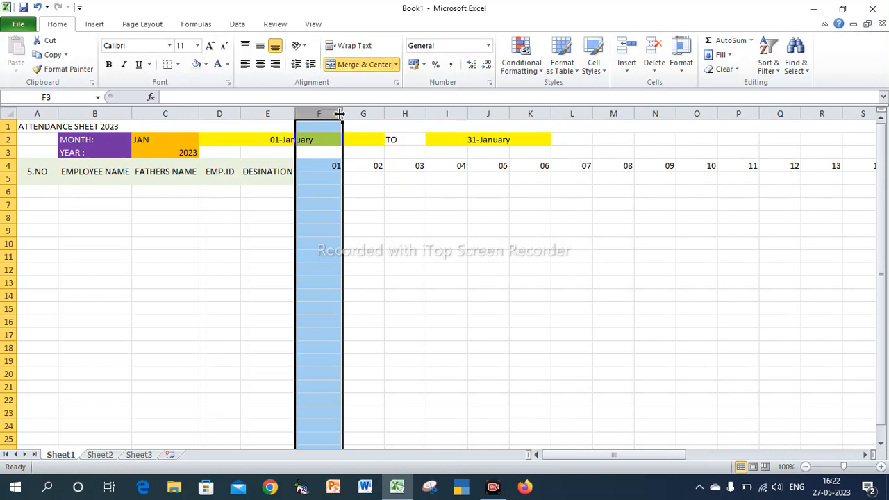
drag(335, 114, 804, 135)
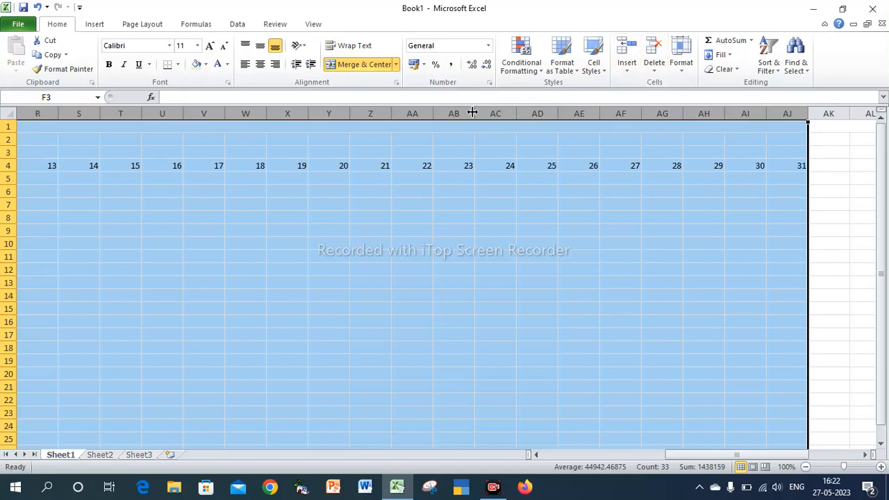
drag(471, 112, 456, 113)
Set the column width of the day-number cells F4:AJ4 to 4.
drag(536, 456, 535, 456)
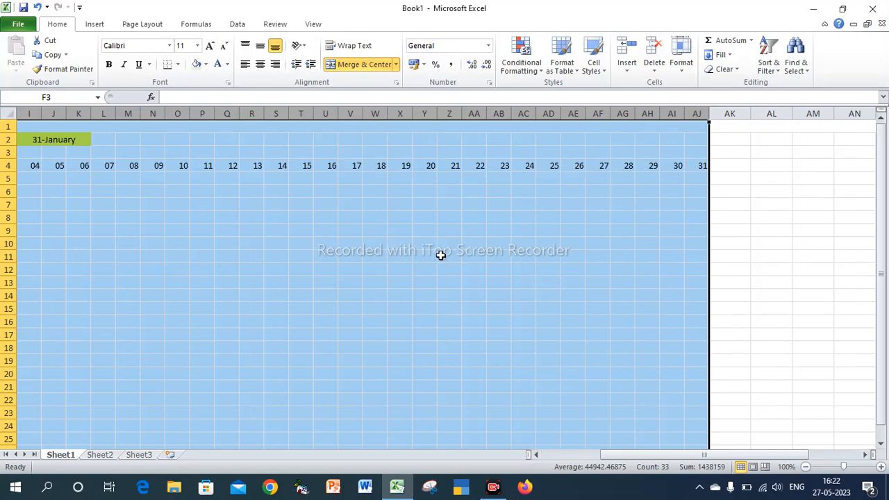
drag(637, 455, 582, 456)
drag(307, 164, 700, 167)
click(681, 66)
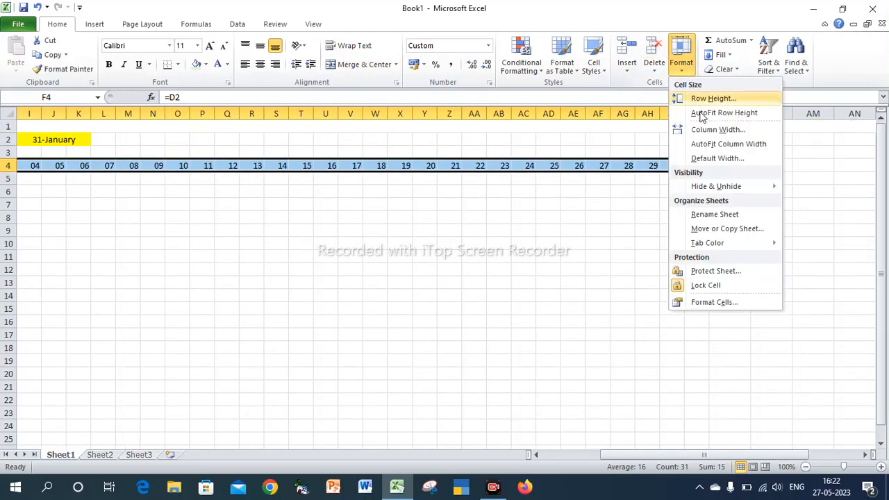
click(719, 131)
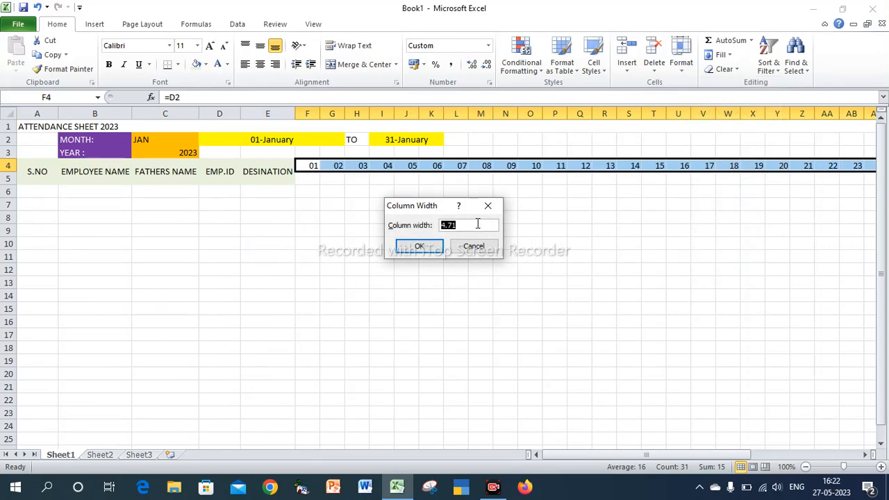
text(4)
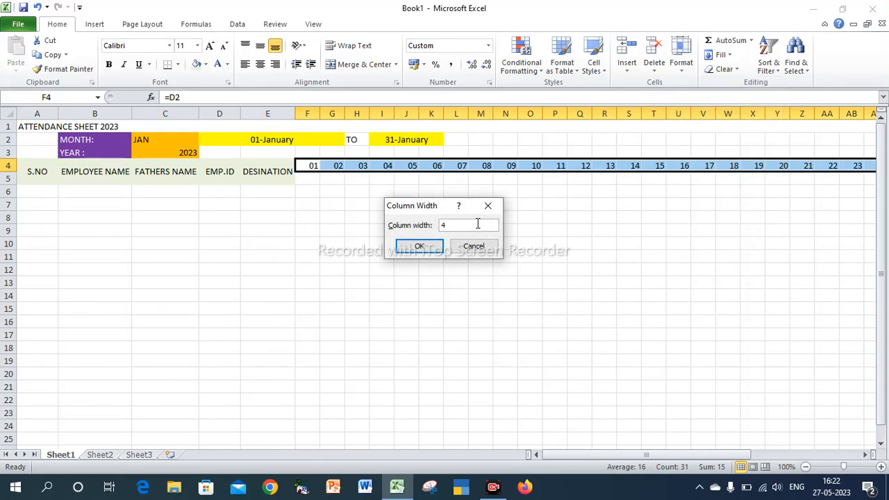
click(420, 246)
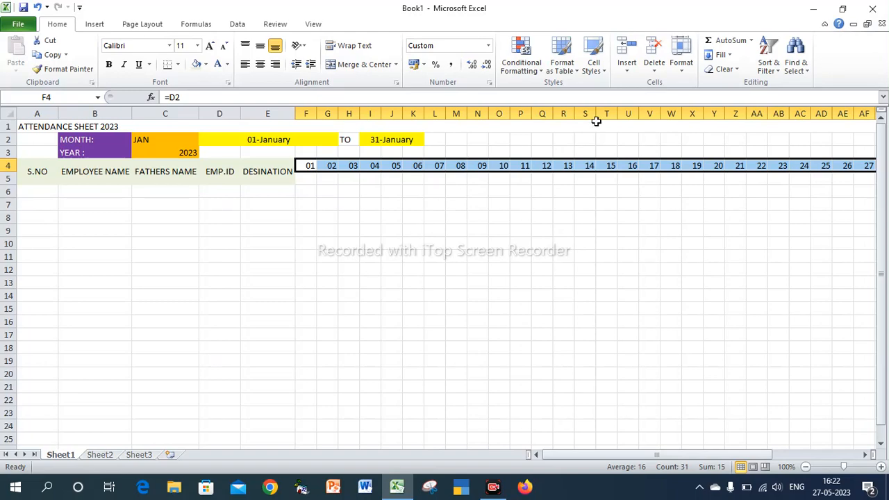
Set the column width of the day-number cells F4:AJ4 to 5.
click(689, 71)
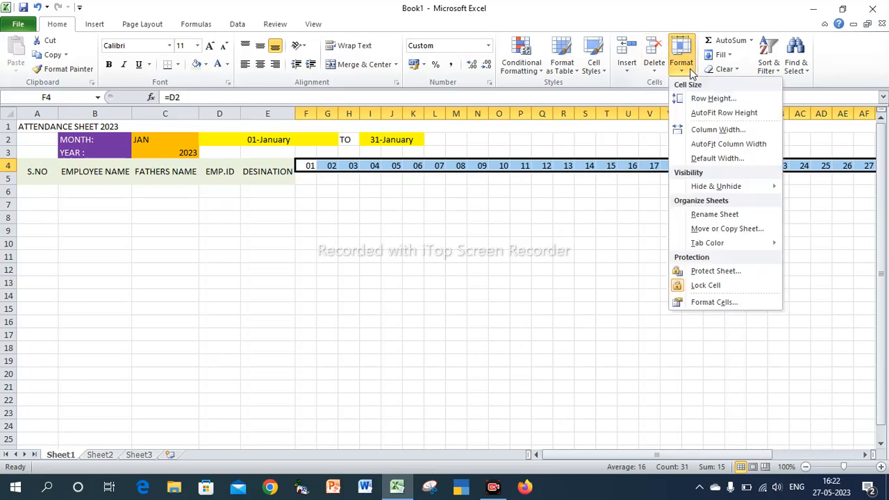
click(698, 130)
text(5)
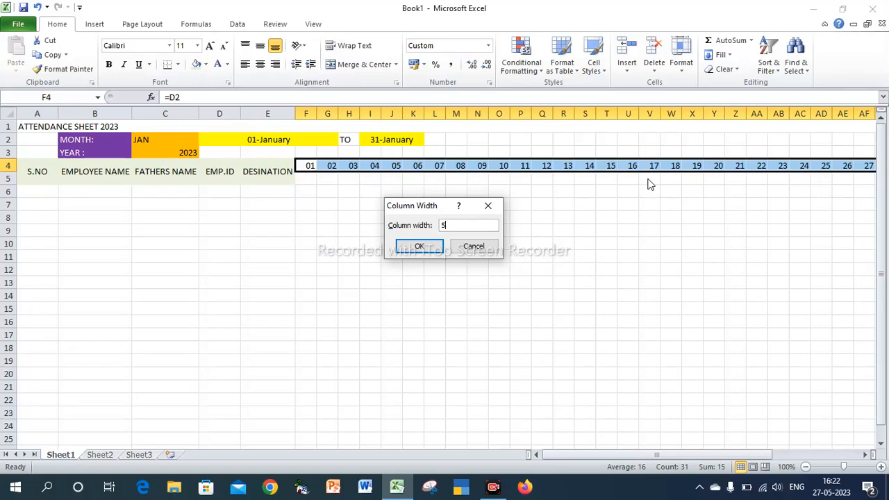
click(421, 246)
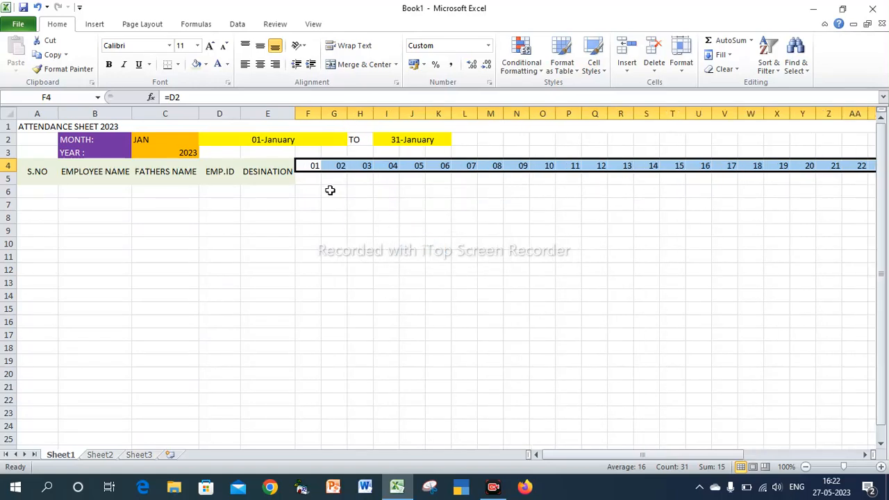
Enter the formula =TEXT(F4,"DDD") in cell F5 to produce the weekday name for the first date.
click(309, 180)
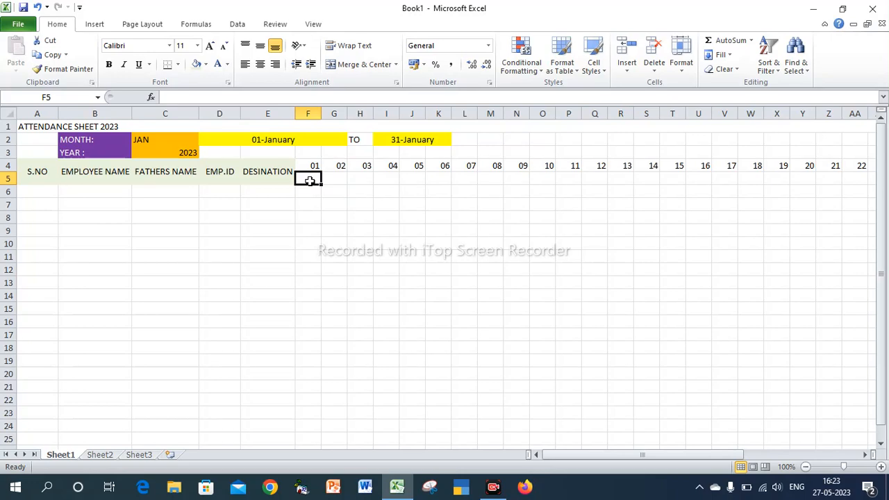
text(=)
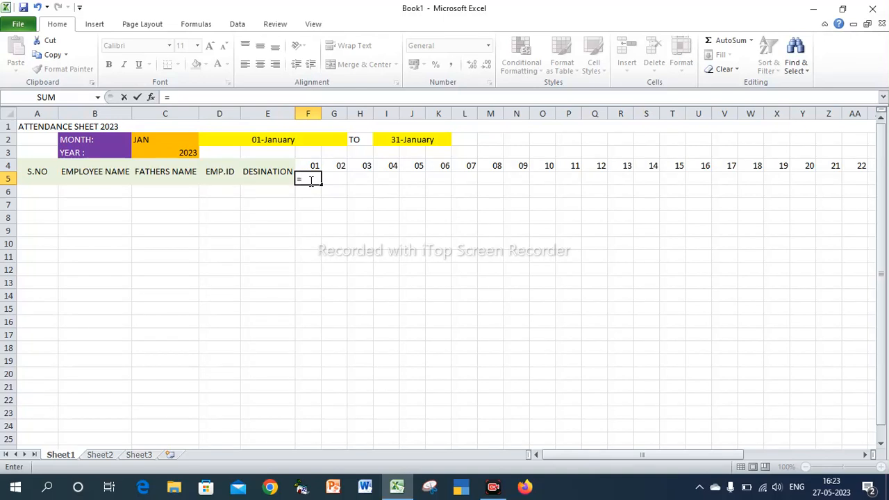
text(TE)
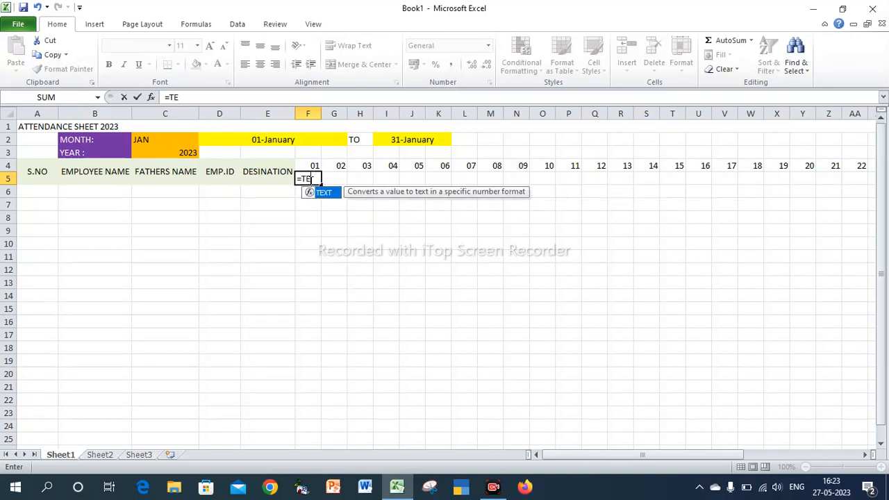
text(XT)
text(()
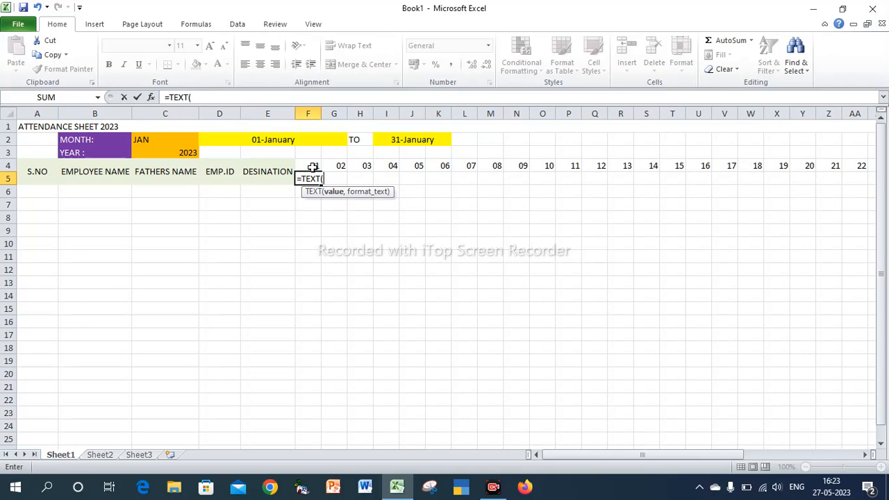
click(313, 167)
text(,,)
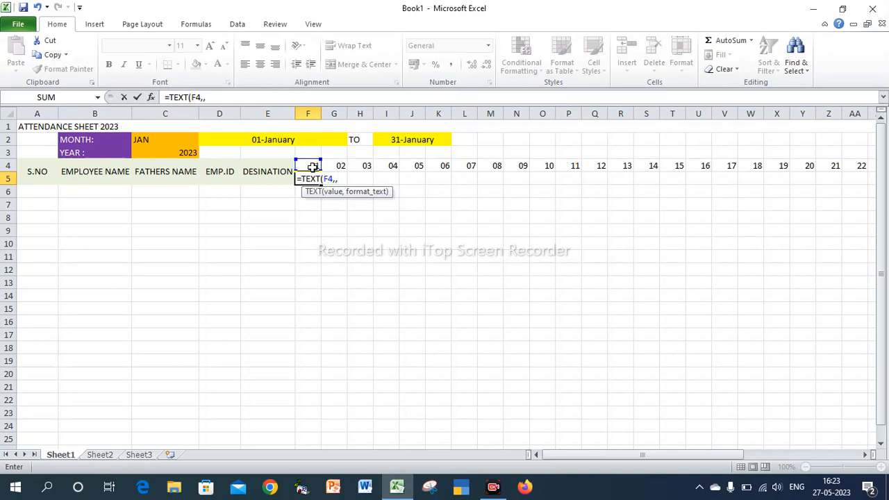
key(BackSpace)
text("DDD)
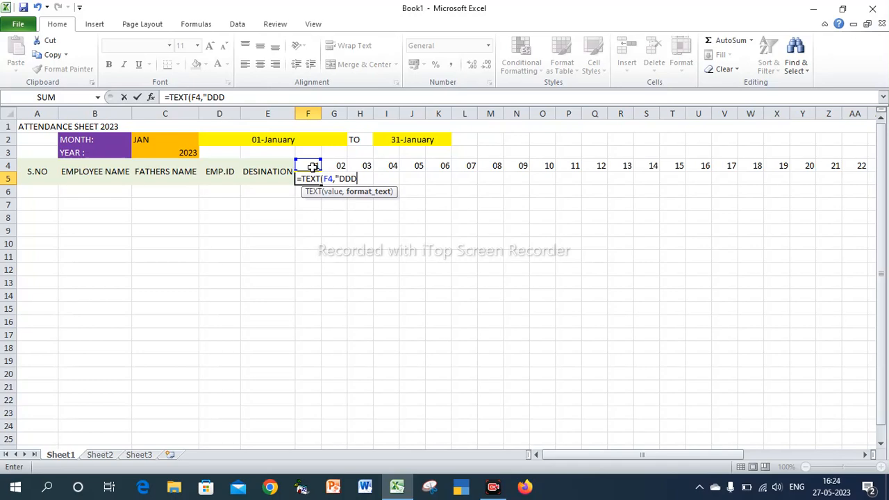
text("))
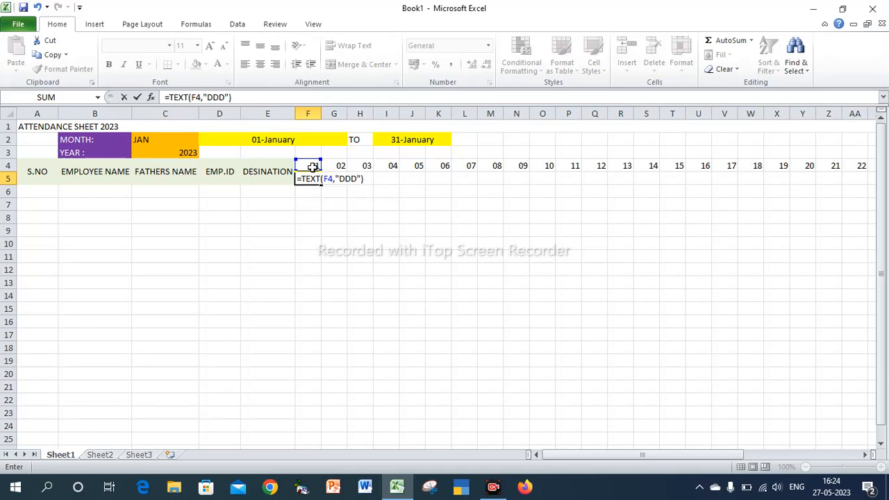
key(Return)
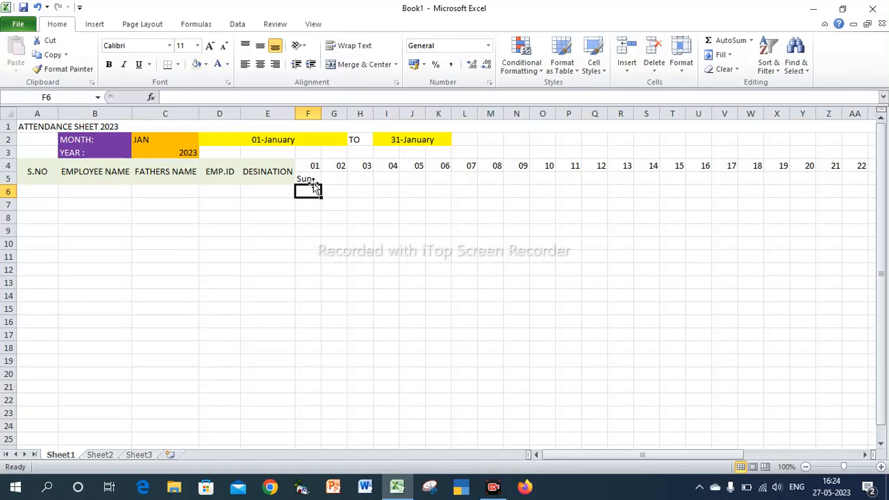
Fill the weekday formula from F5 across row 5 through AJ5.
click(308, 178)
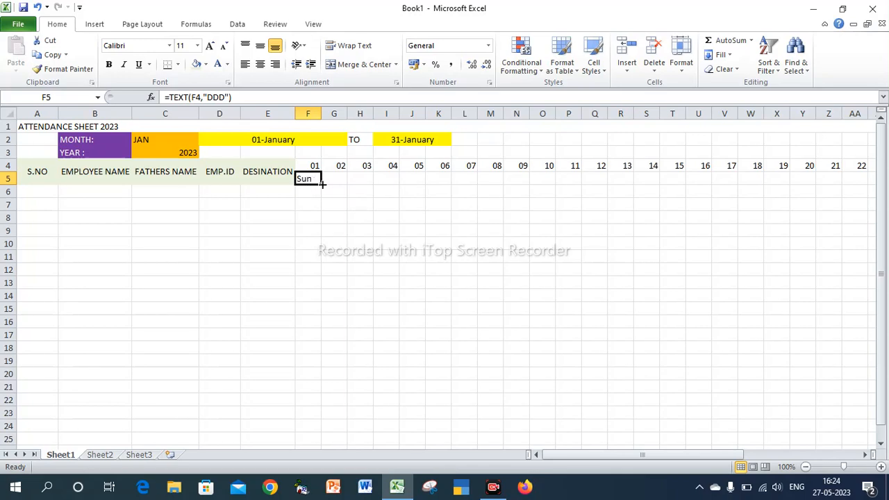
drag(321, 183, 614, 177)
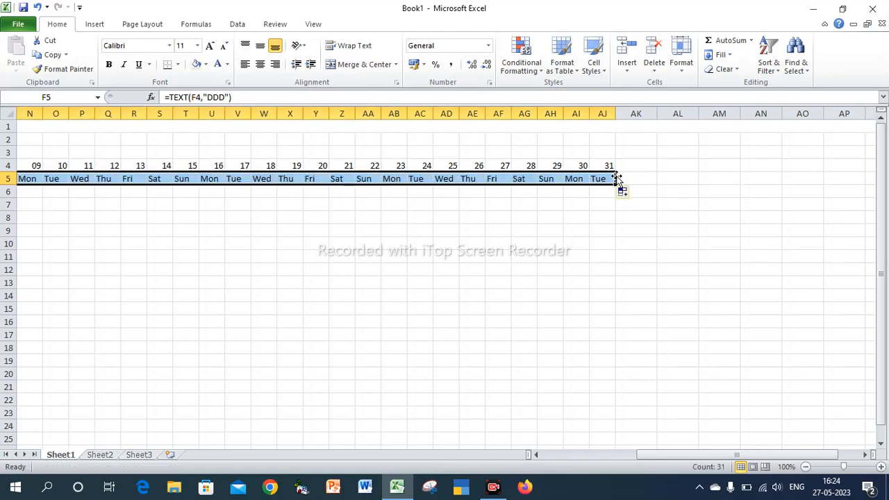
drag(660, 457, 561, 455)
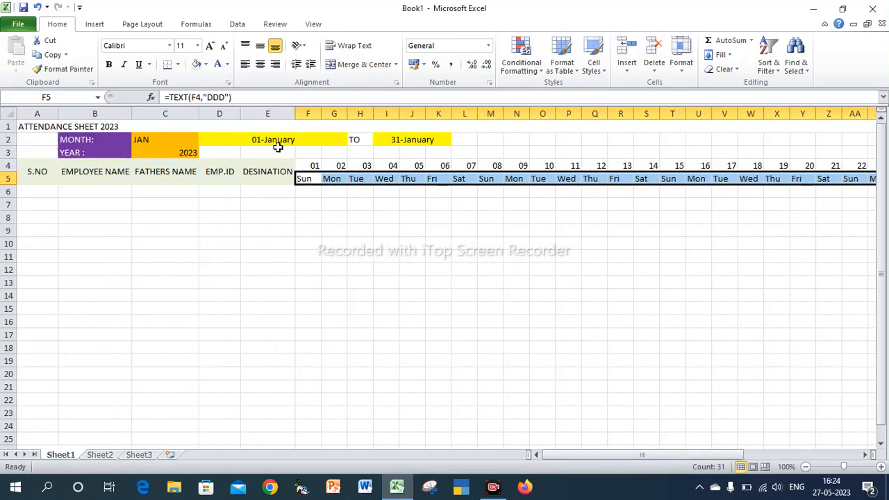
Try the Angle Clockwise, Rotate Text Up and Rotate Text Down orientations on the weekday cells F5:AJ5.
click(299, 46)
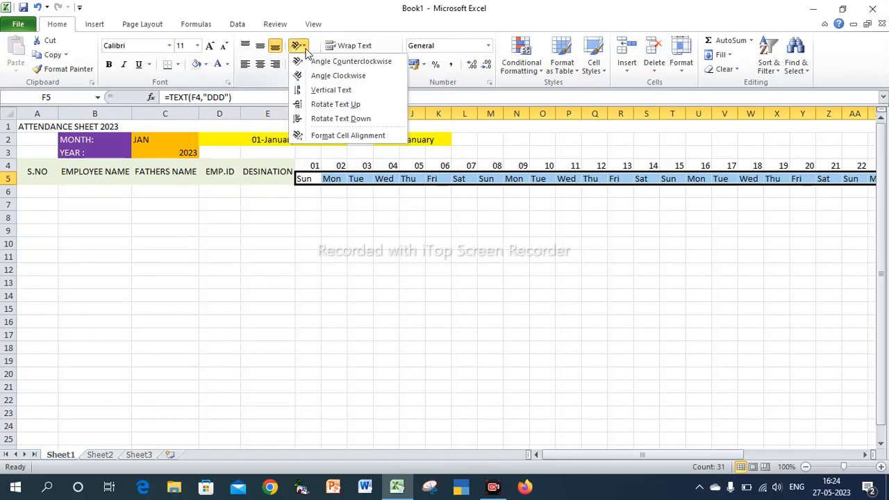
click(310, 77)
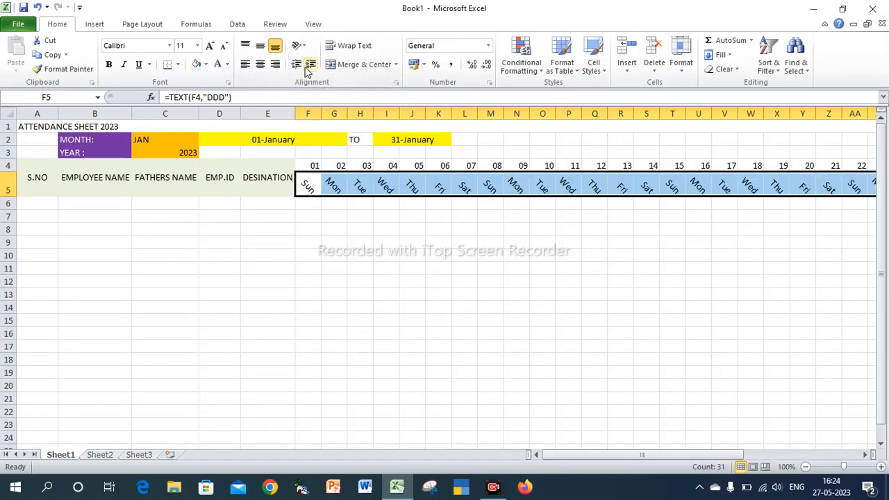
click(303, 47)
click(313, 103)
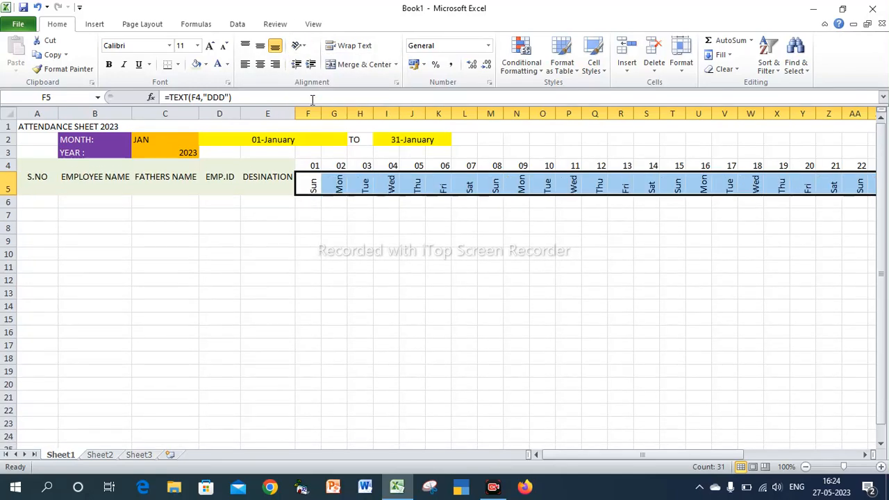
click(299, 46)
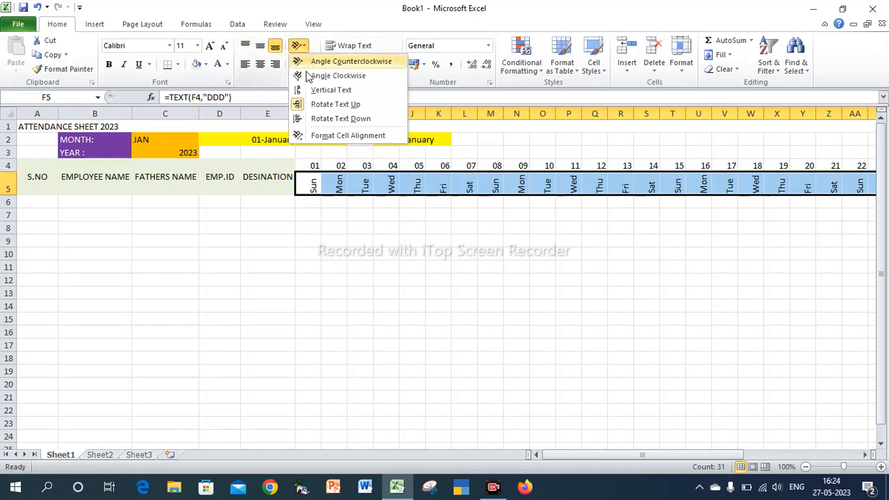
click(314, 120)
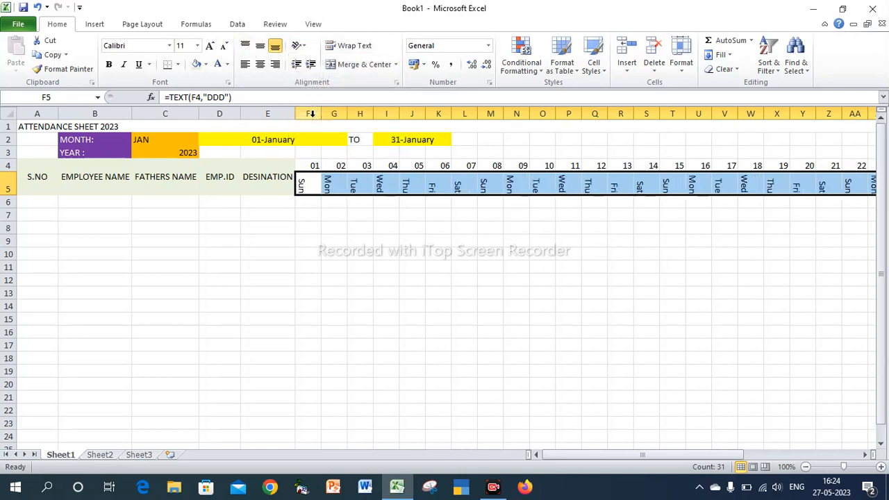
Format the weekday names in F5:AJ5 as rotated-up, bold text centered both horizontally and vertically.
click(298, 48)
click(315, 104)
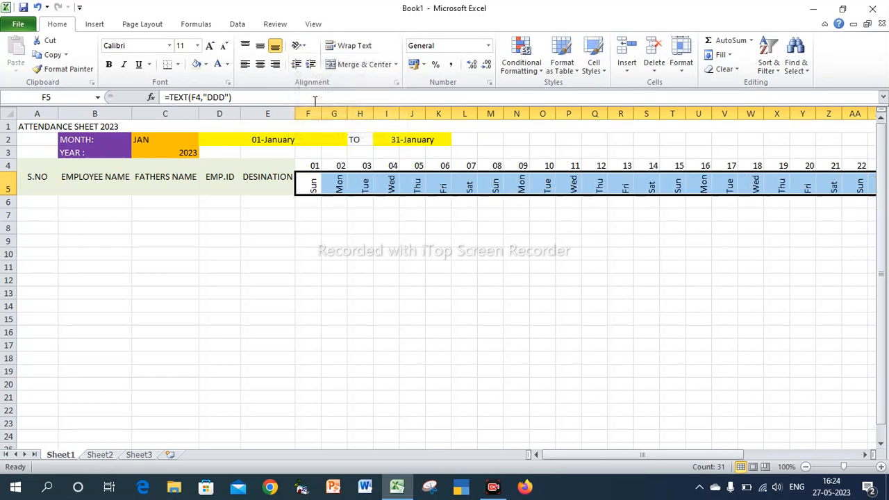
click(109, 64)
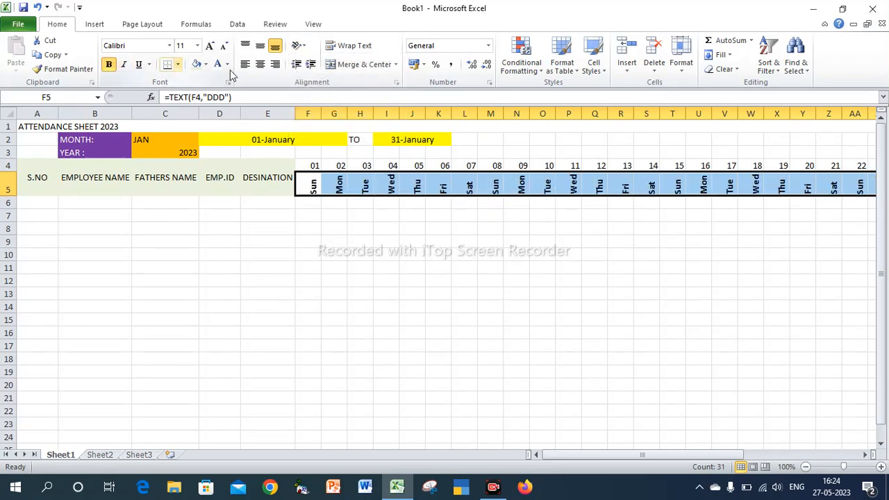
click(261, 65)
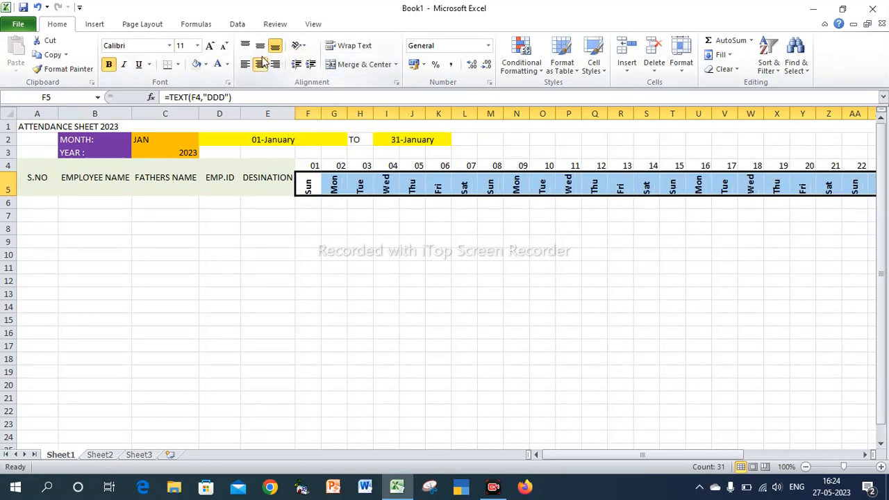
click(262, 47)
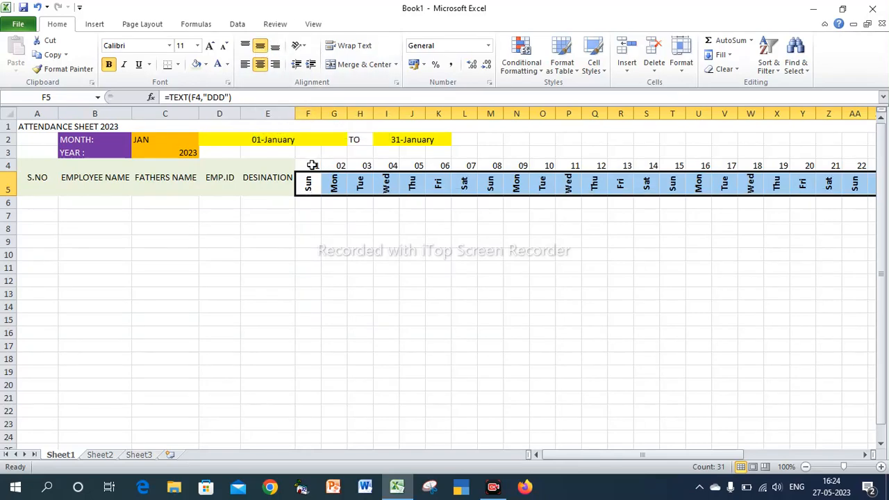
Fill the day-number cells F4:AJ4 with the lightest orange theme color.
drag(312, 165, 813, 164)
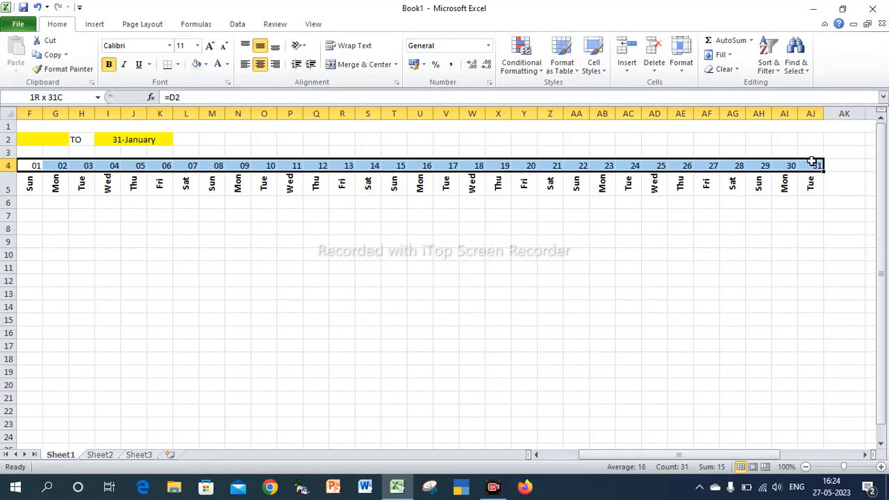
click(207, 64)
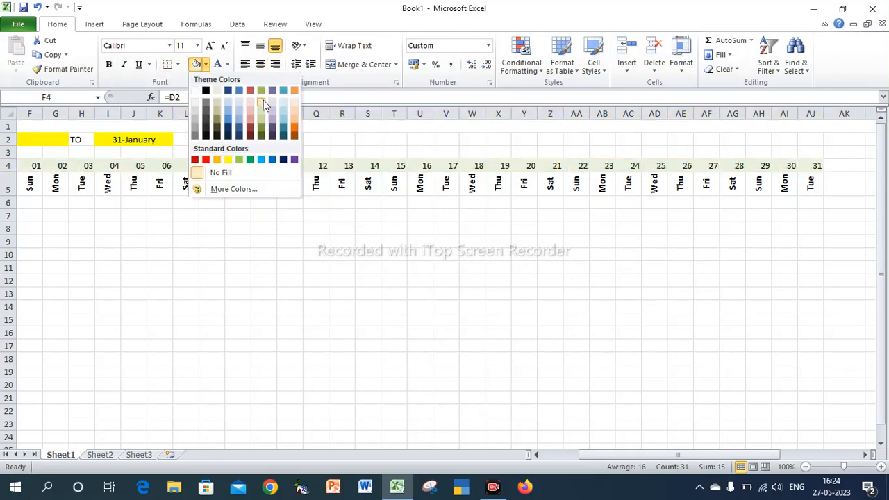
click(295, 103)
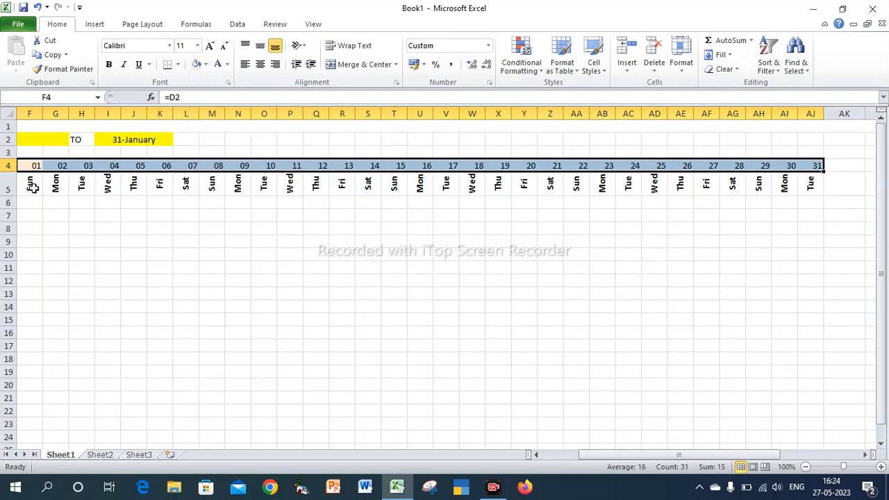
Fill the weekday cells F5:AJ5 with a light olive green theme color.
drag(30, 184, 811, 187)
click(206, 64)
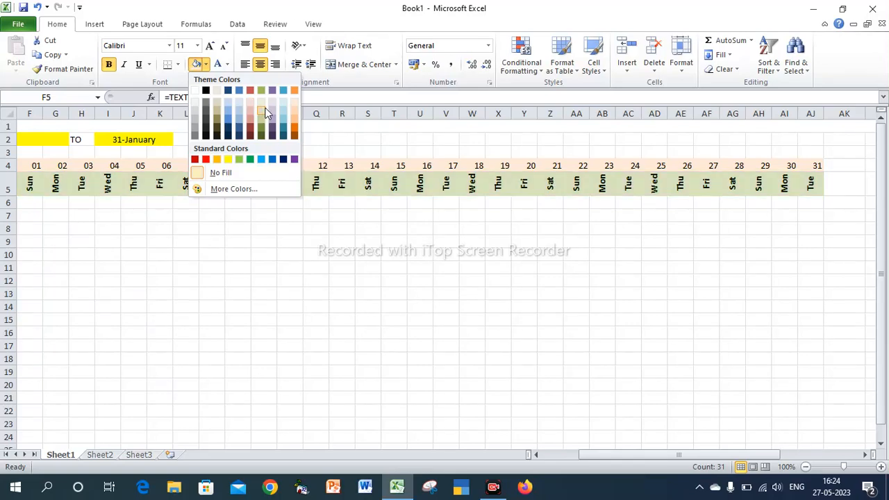
click(263, 107)
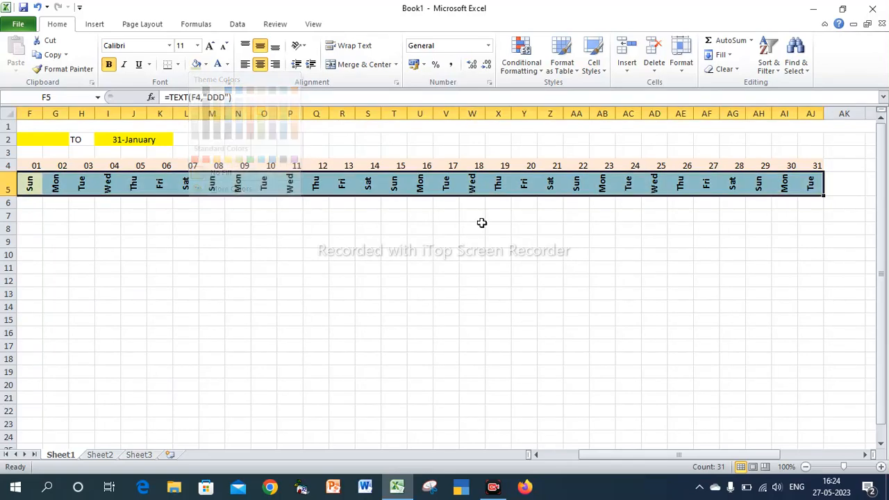
Number the S.NO column from 1 to 10 in A6:A15 and center the numbers.
drag(610, 454, 560, 455)
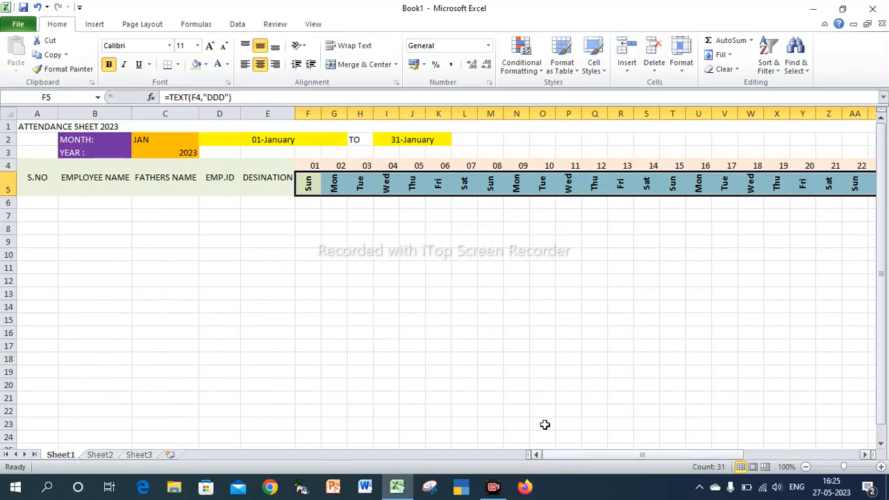
click(300, 203)
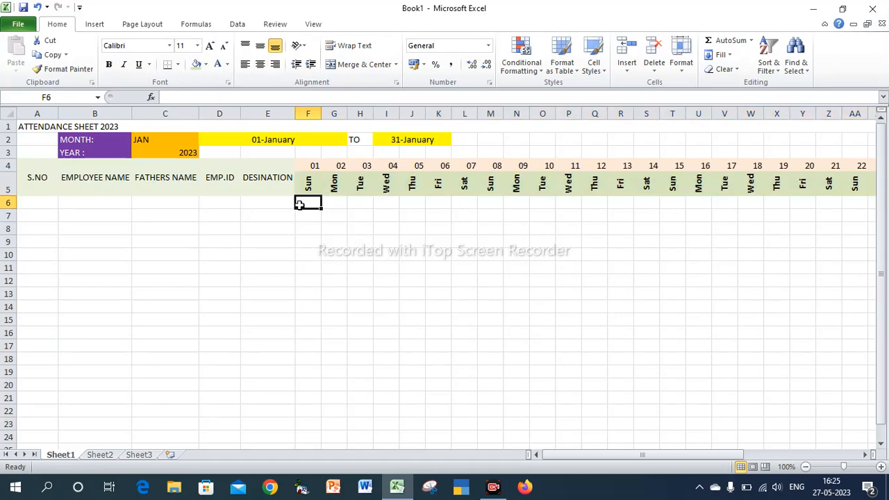
click(41, 203)
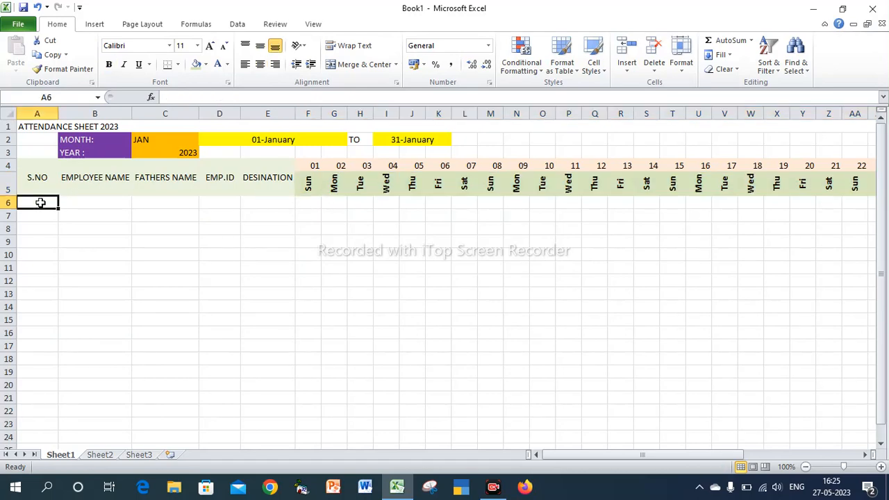
text(1)
key(Return)
text(2)
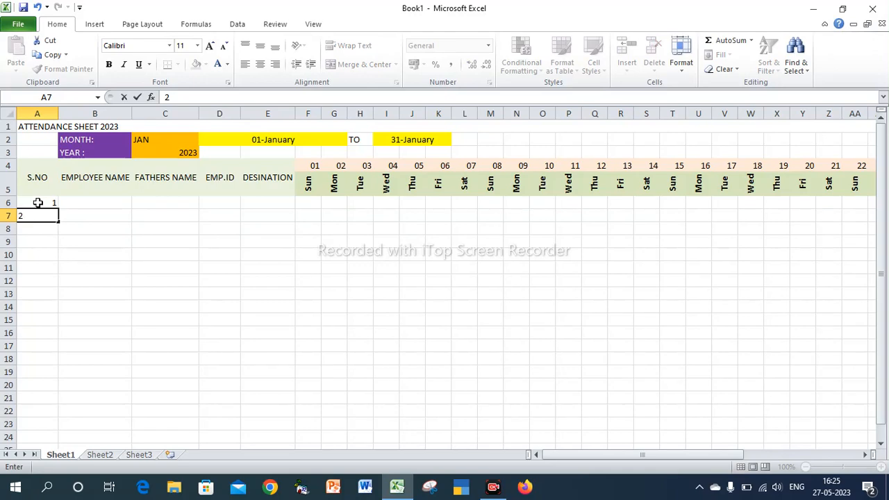
drag(35, 201, 53, 327)
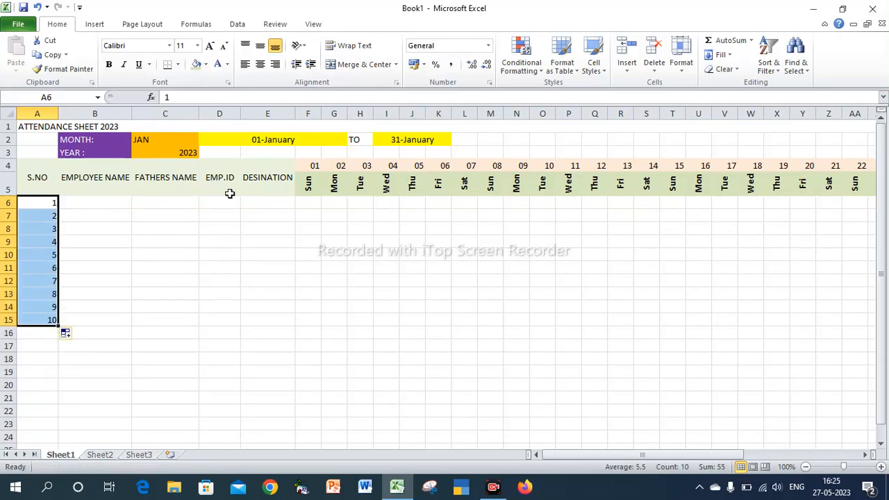
click(262, 70)
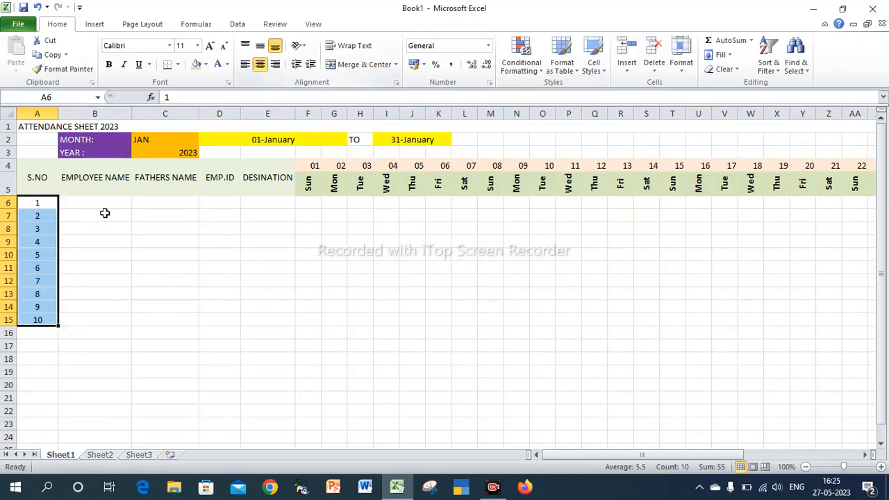
Widen the EMPLOYEE NAME, FATHERS NAME, EMP.ID and DESINATION columns, B through E.
click(104, 208)
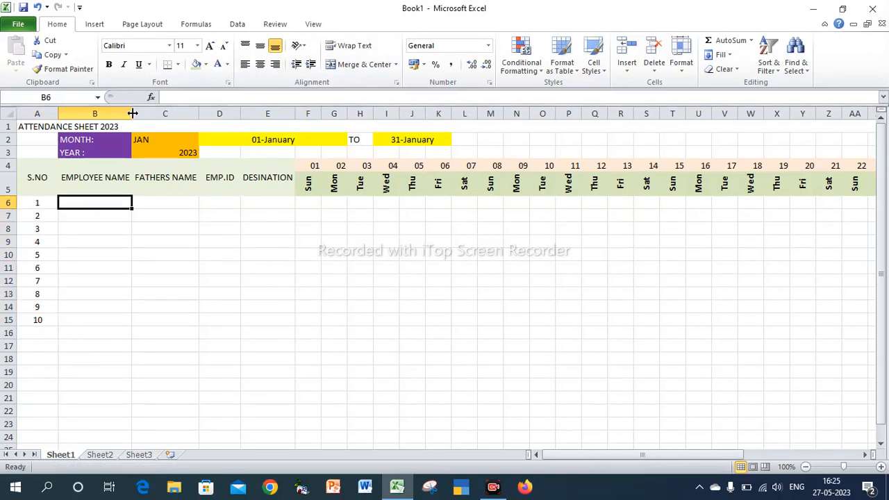
drag(130, 111, 149, 112)
drag(216, 114, 288, 117)
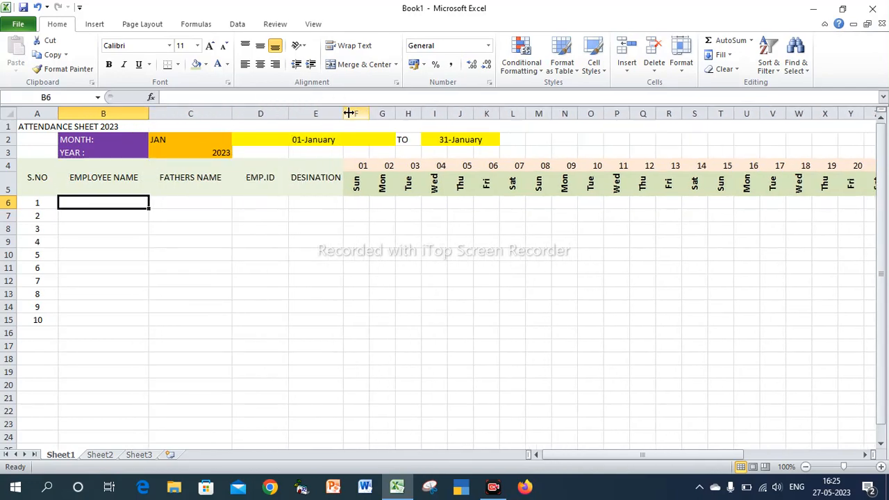
drag(349, 113, 356, 118)
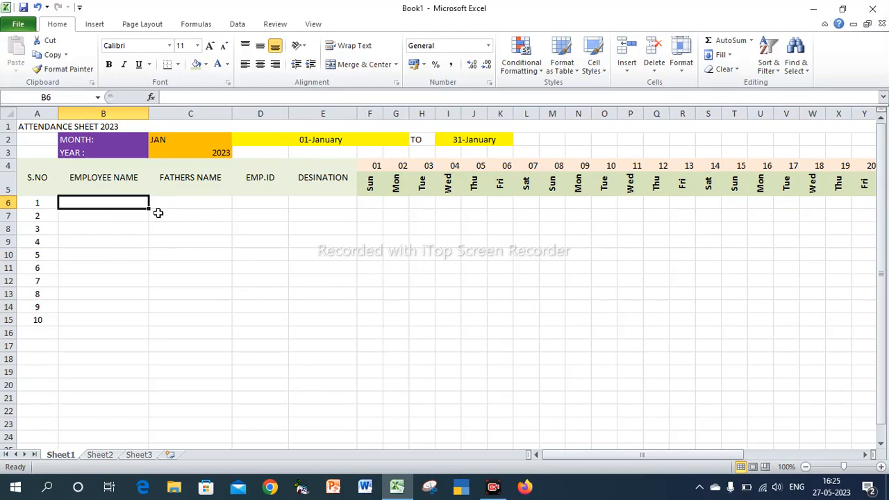
Enter the first employee's name in B6 and the father's name in C6.
text(PARMEX)
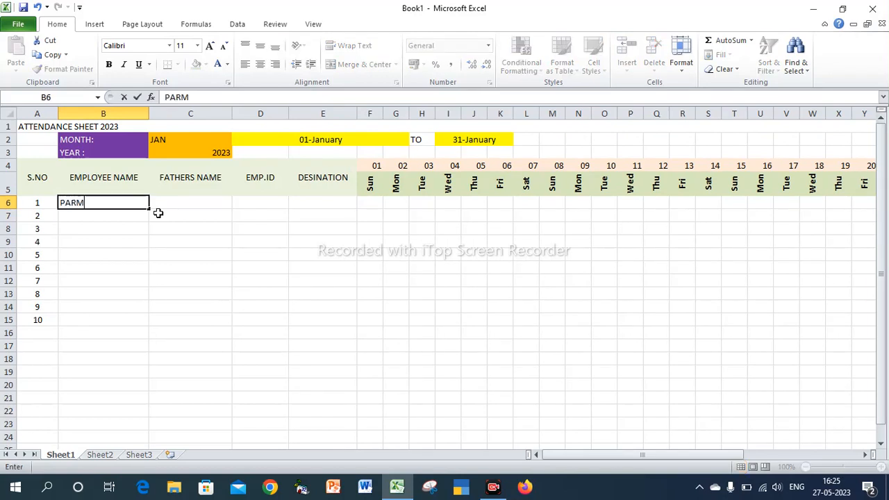
key(BackSpace)
text(SHWAR)
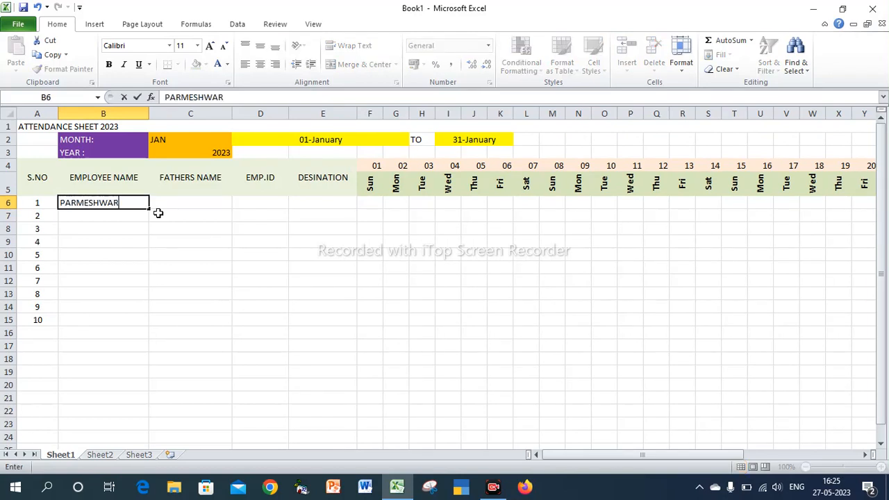
key(Tab)
text(PAWAN)
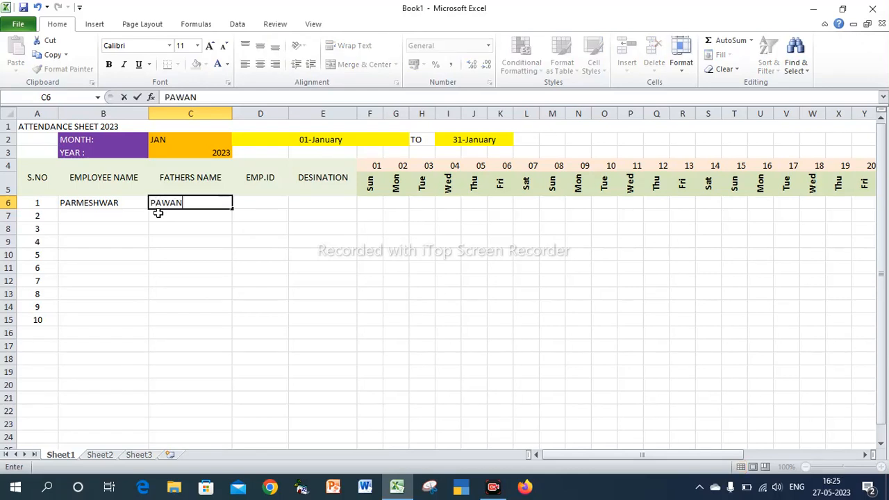
text( RAM)
key(Tab)
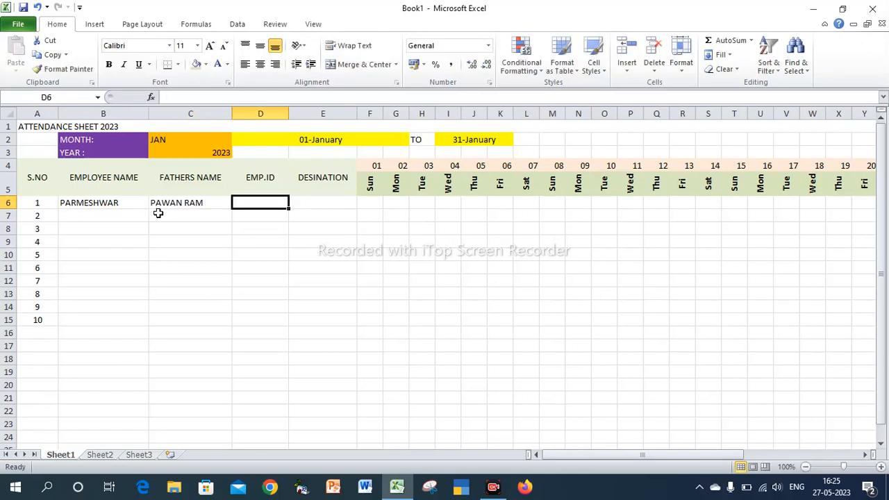
Enter the first employee's ID in D6 and the designation MANAGER in E6.
text(OM)
key(BackSpace)
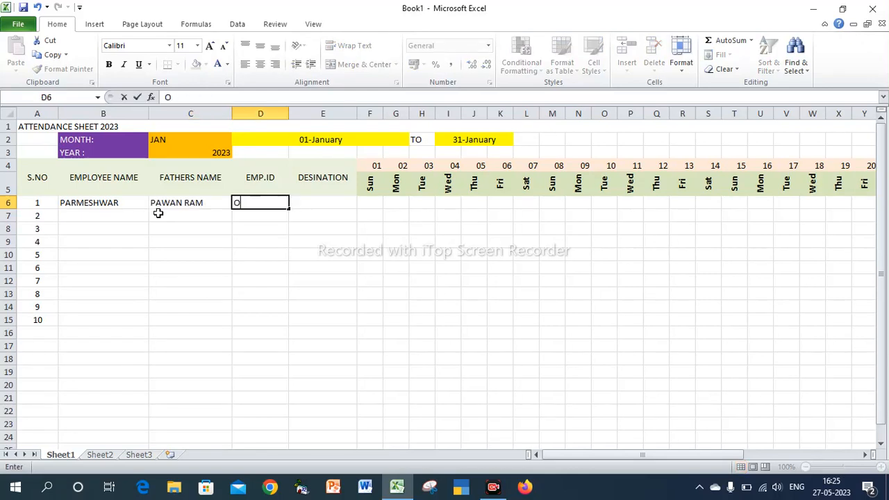
text(CTC100)
key(BackSpace)
key(BackSpace)
key(BackSpace)
text(-001)
key(Tab)
text(MAN)
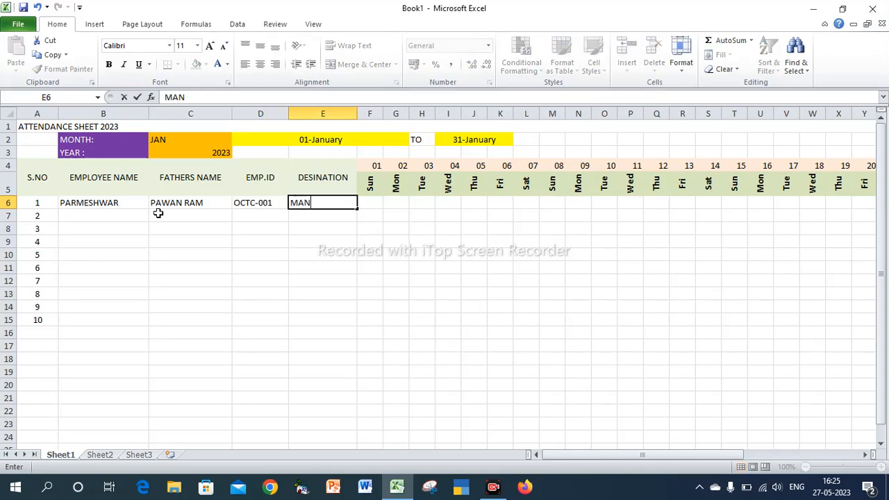
text(AGER)
key(Return)
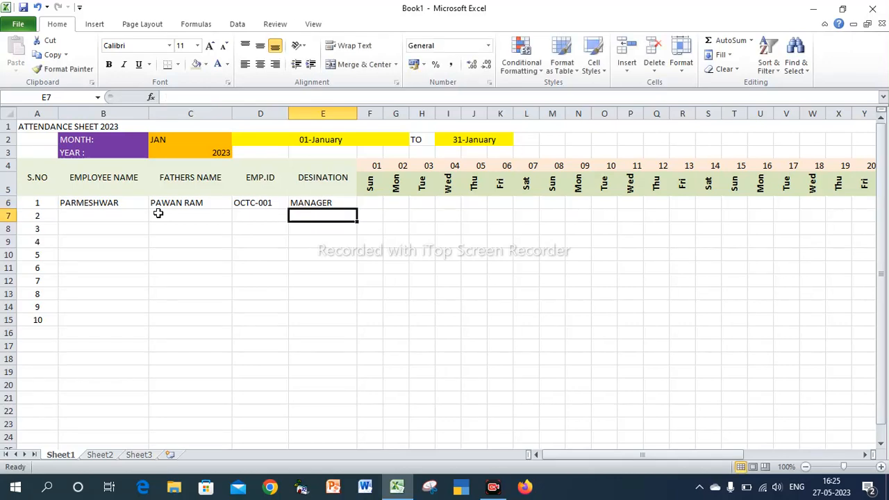
Fill in row 7 with the second employee's name, father's name, employee ID and the designation SALES MAN.
key(Left)
key(Left)
key(Left)
text(RAJESH)
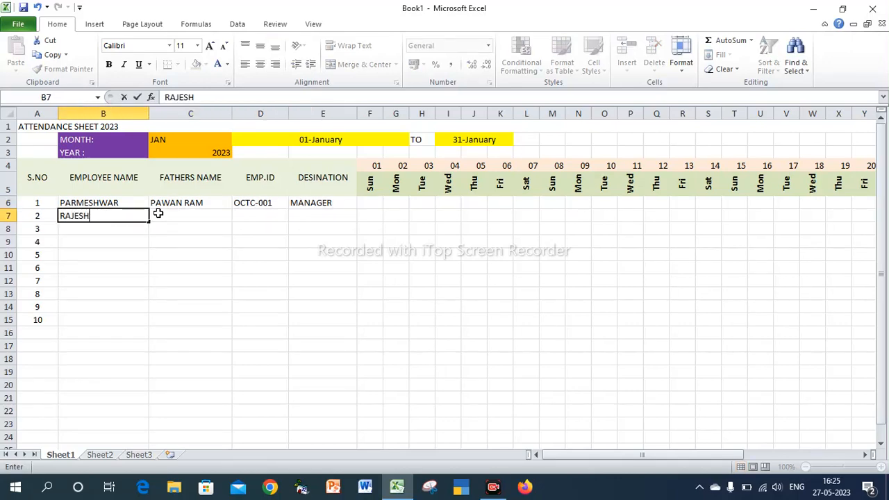
click(158, 213)
text(ROSHAN)
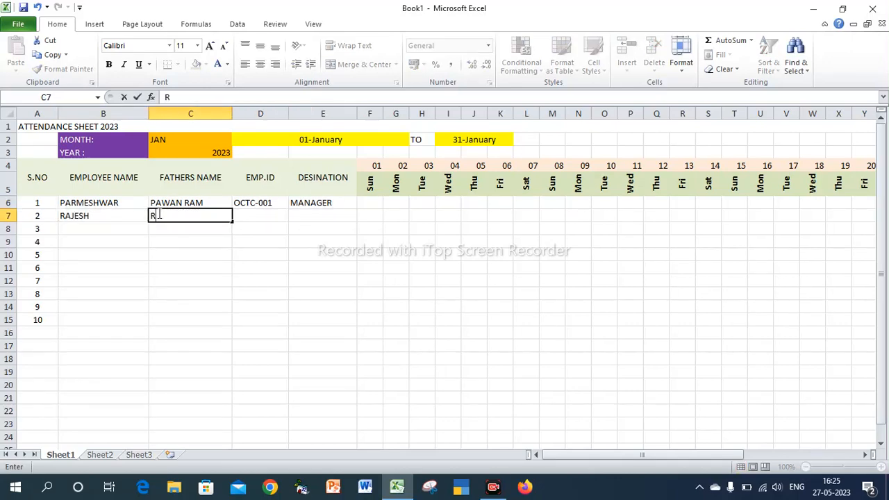
key(Tab)
text(O)
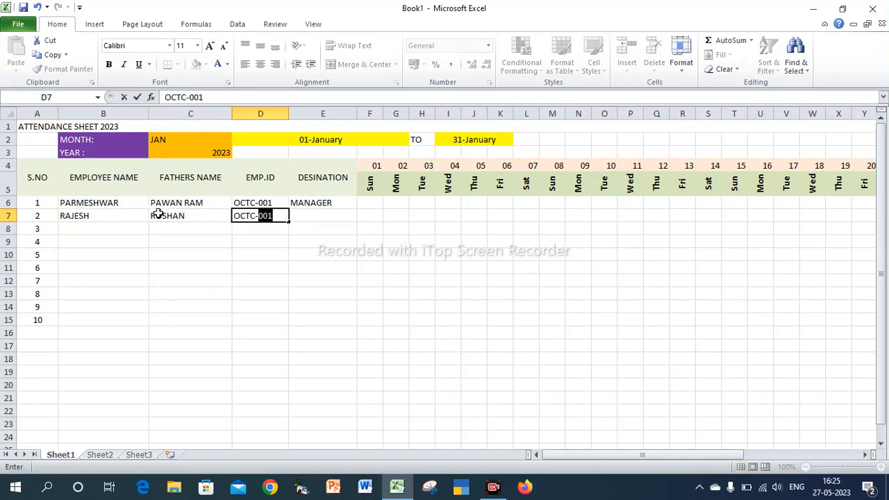
key(Tab)
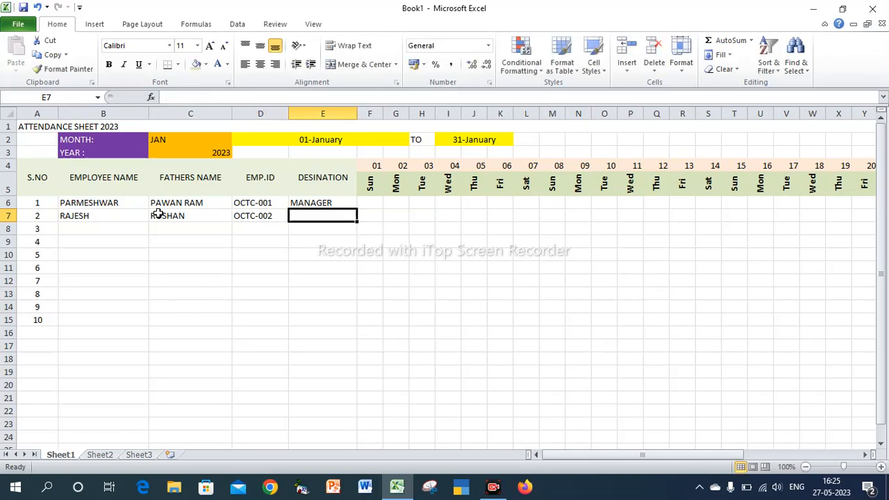
text(SALES MAN)
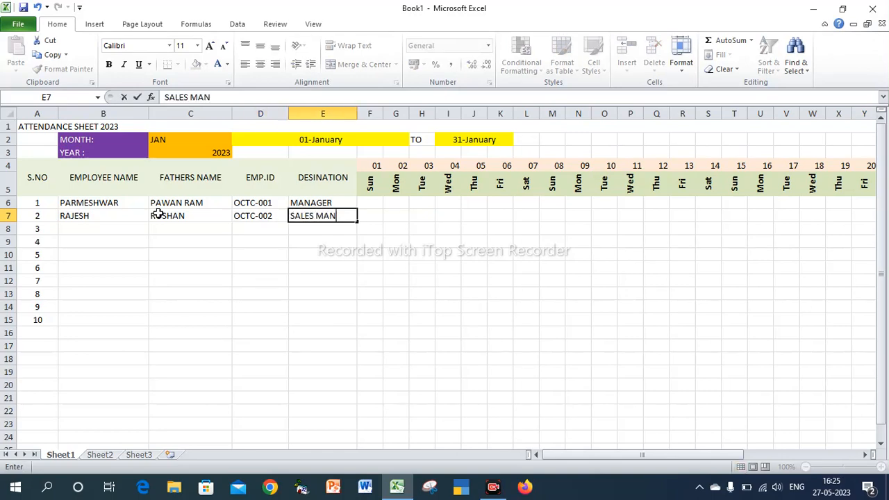
key(Return)
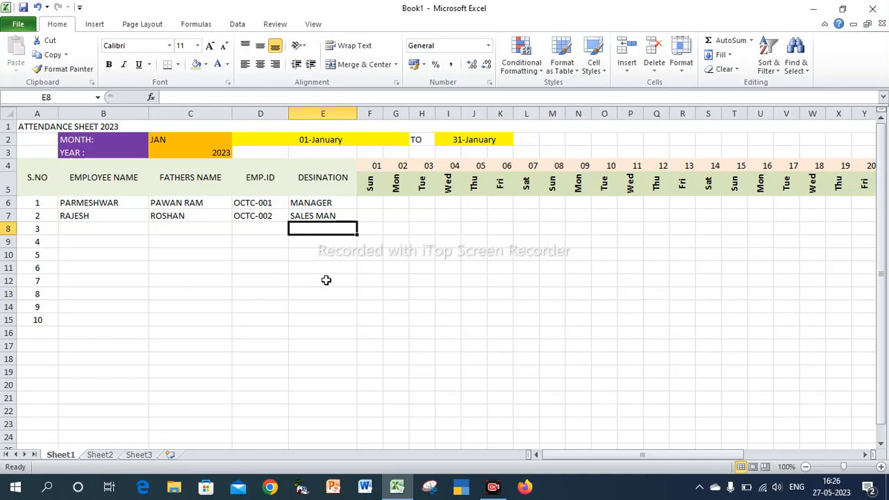
Mark attendance as P for every day of the month in rows 6 to 12, cells F6:AJ12.
click(376, 206)
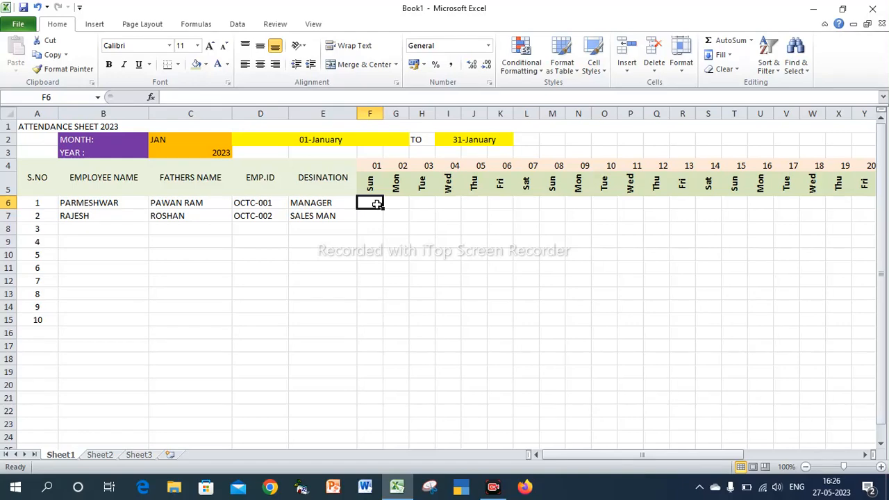
text(P)
key(Right)
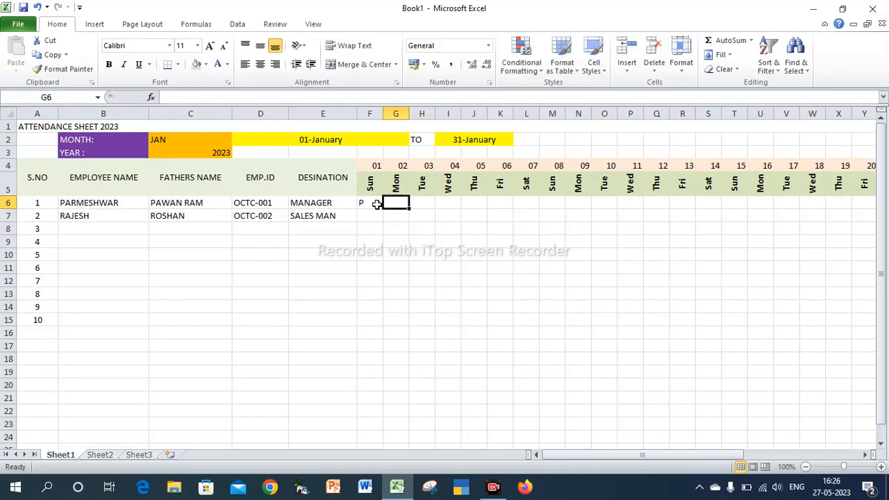
text(A)
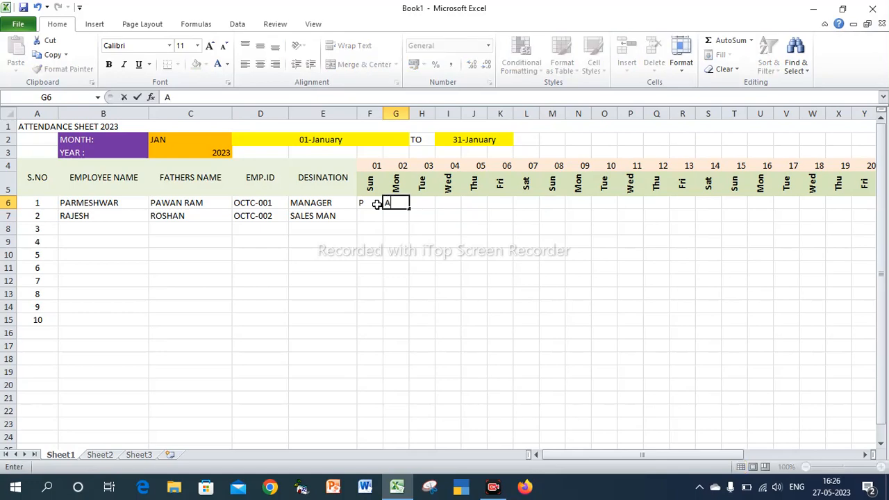
click(366, 217)
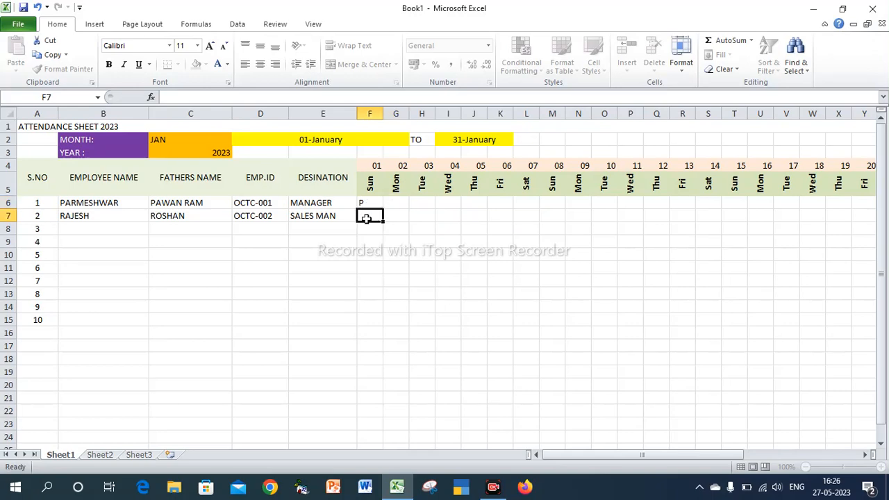
text(P)
drag(371, 203, 615, 314)
Mark absences with A in cells Z9, X9, V7, S7, R9 and R11.
click(339, 239)
text(A)
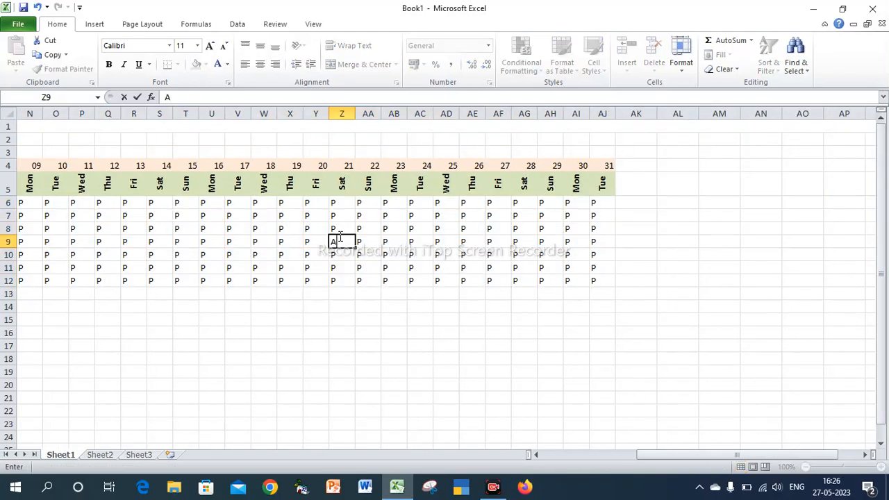
click(290, 241)
text(A)
click(238, 215)
text(A)
click(158, 216)
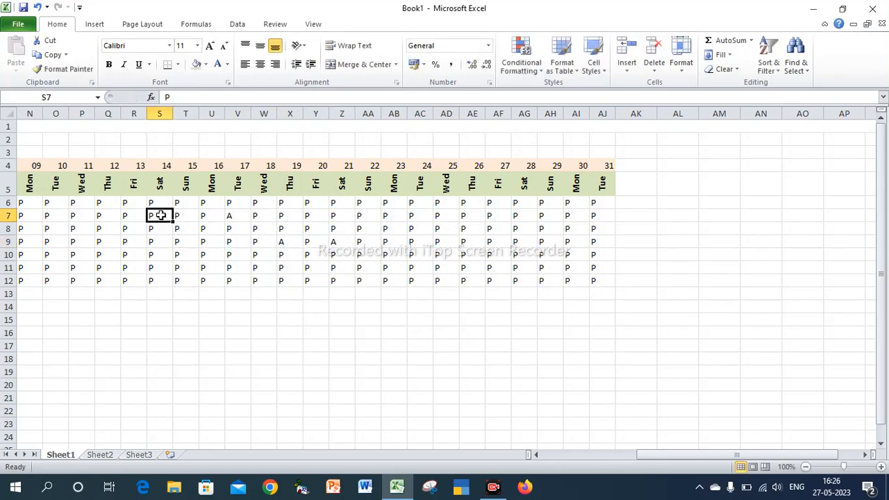
text(A)
click(133, 241)
text(A)
click(133, 268)
text(A)
Mark absences with A in cells U12, Z12, AC10, AD11, AG9, AG12, AI9, AI11 and P7.
click(212, 281)
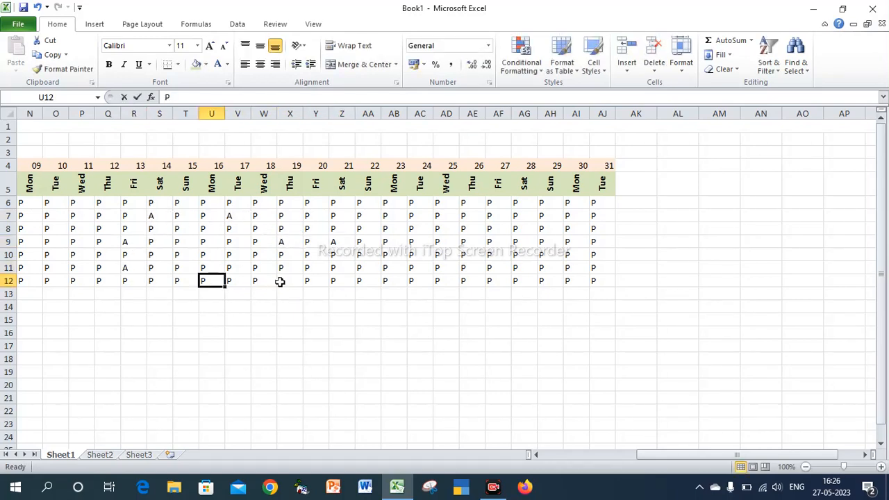
text(A)
click(341, 281)
text(A)
click(420, 254)
text(A)
click(449, 268)
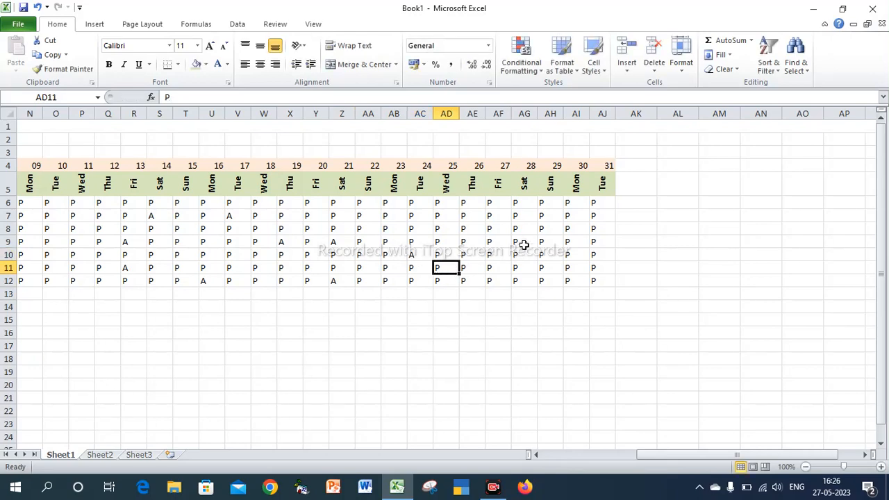
text(A)
click(523, 241)
text(A)
click(524, 280)
text(A)
click(575, 241)
text(A)
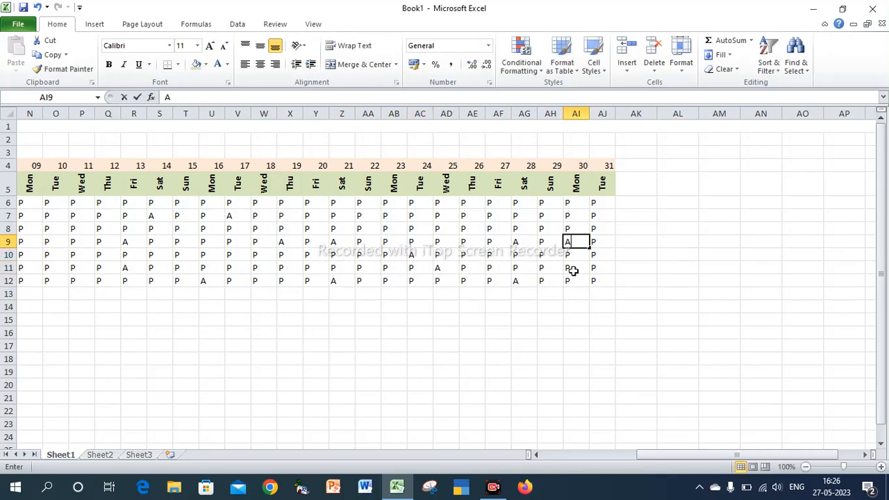
click(576, 268)
text(A)
click(87, 215)
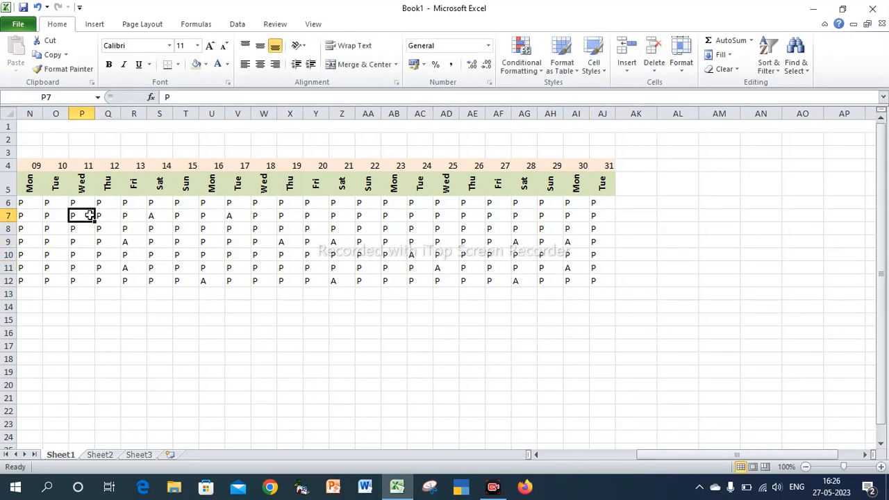
text(A)
Mark absences with A in cells J8, G9, H10, J12, O10, Q11, T7, L6 and H6.
drag(649, 453, 545, 454)
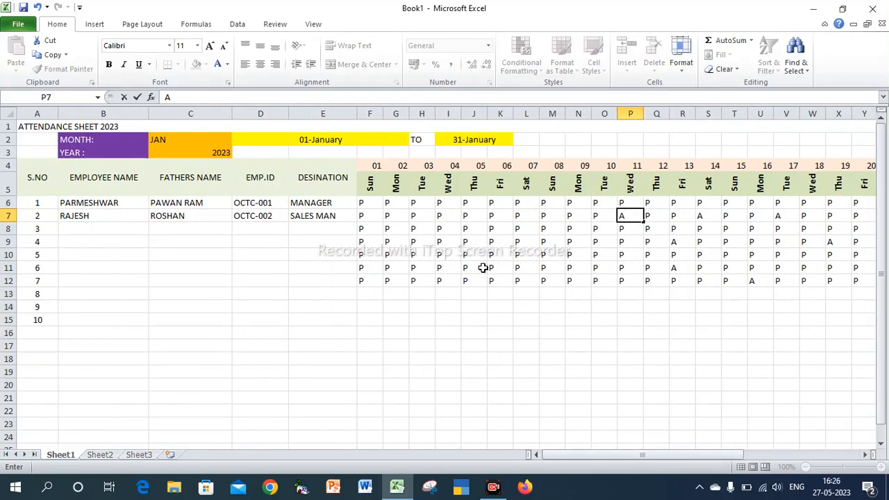
click(474, 228)
text(A)
click(401, 241)
text(A)
click(430, 258)
text(A)
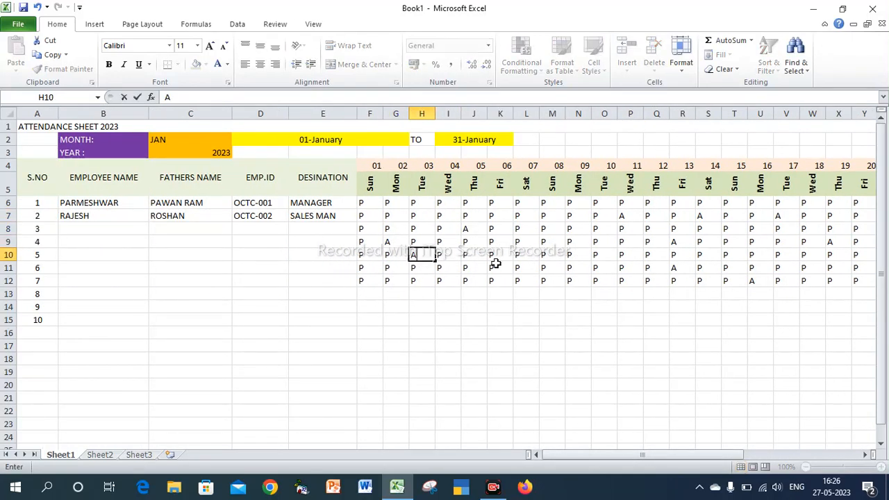
click(470, 281)
text(A)
click(608, 257)
text(A)
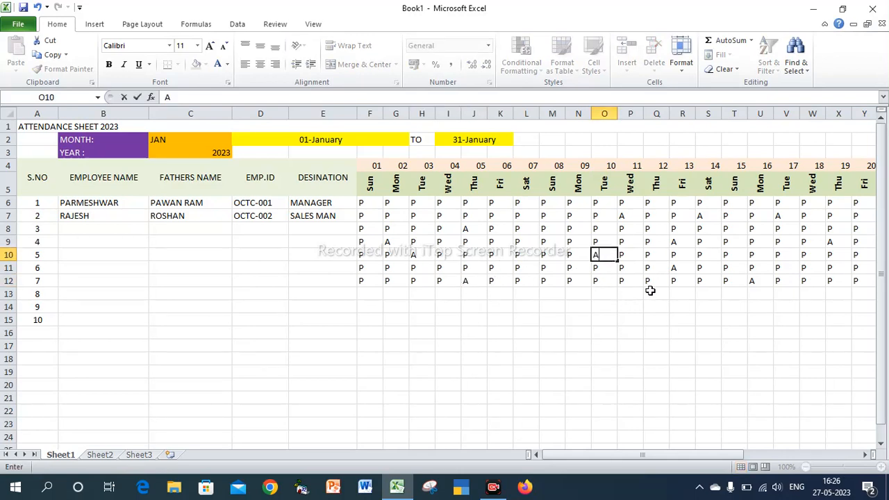
click(654, 268)
text(A)
click(728, 214)
text(A)
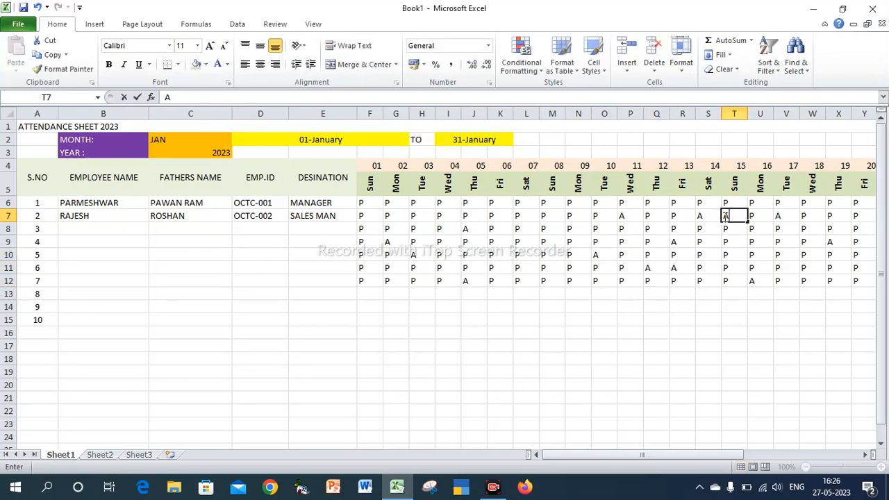
click(527, 203)
text(A)
click(432, 209)
text(A)
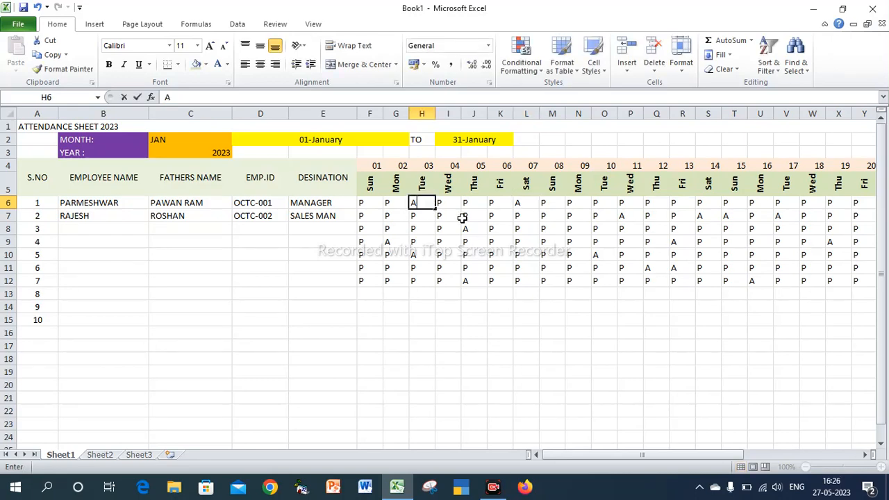
Set the month in C2 to FEB to test the date formulas.
drag(588, 449, 494, 440)
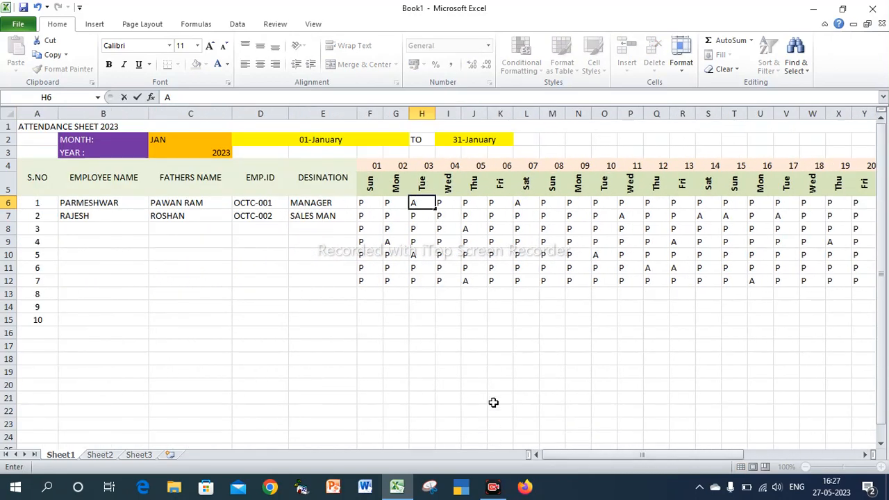
click(186, 141)
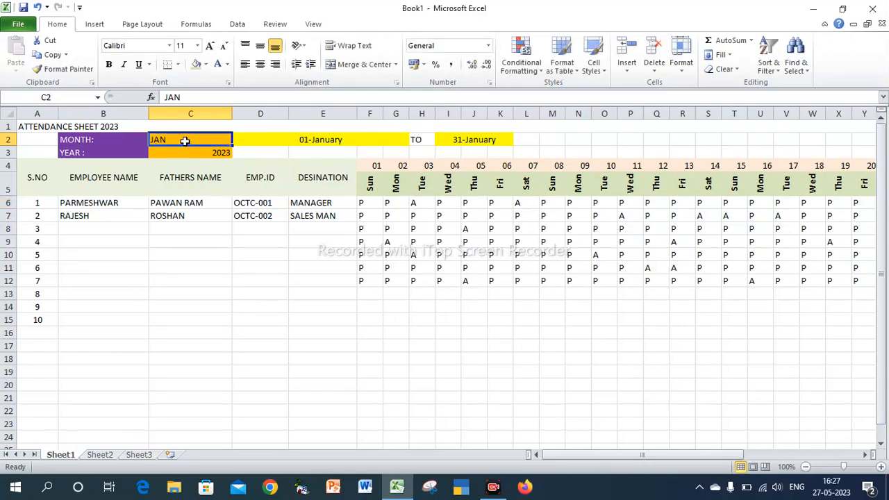
text(FEB)
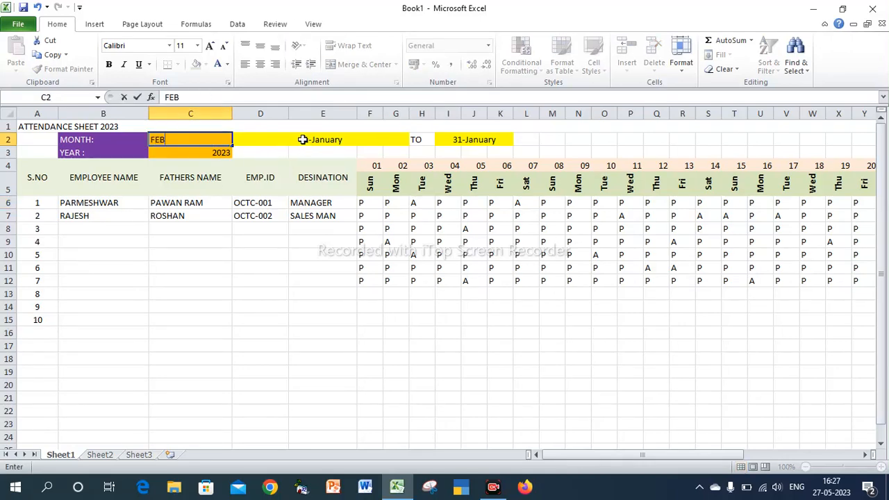
key(Return)
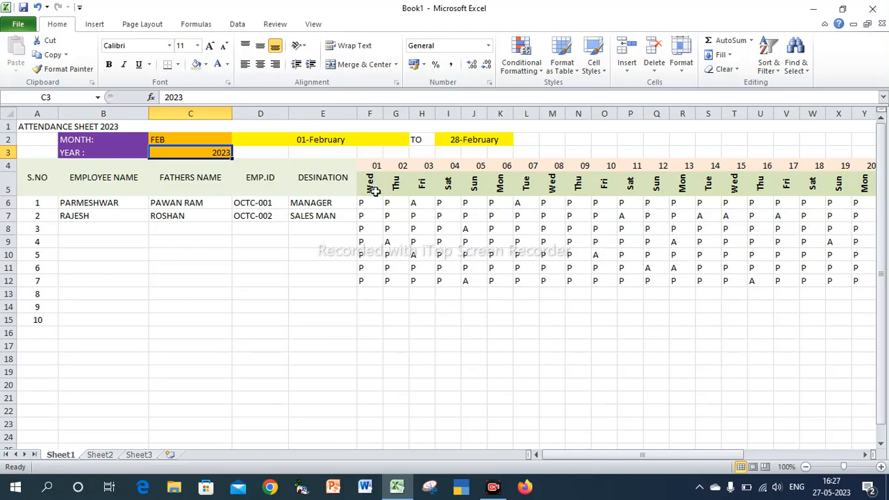
Set the month in C2 to MARCH.
click(205, 138)
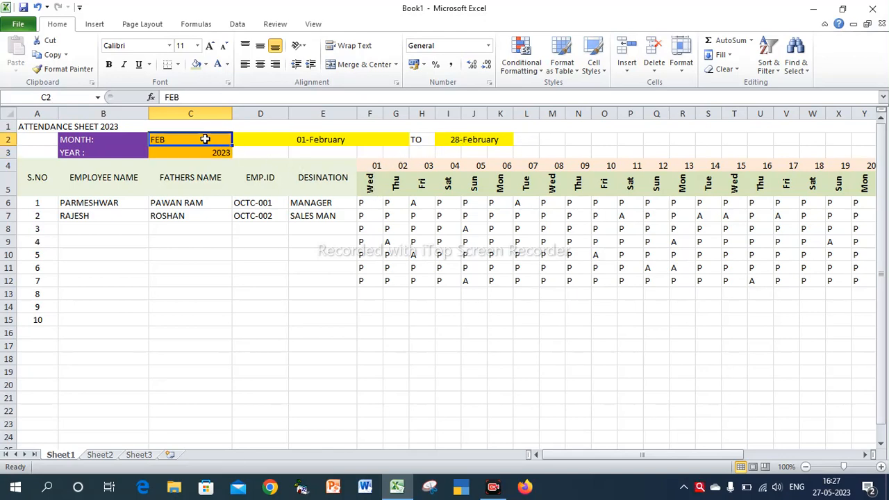
text(MARCH)
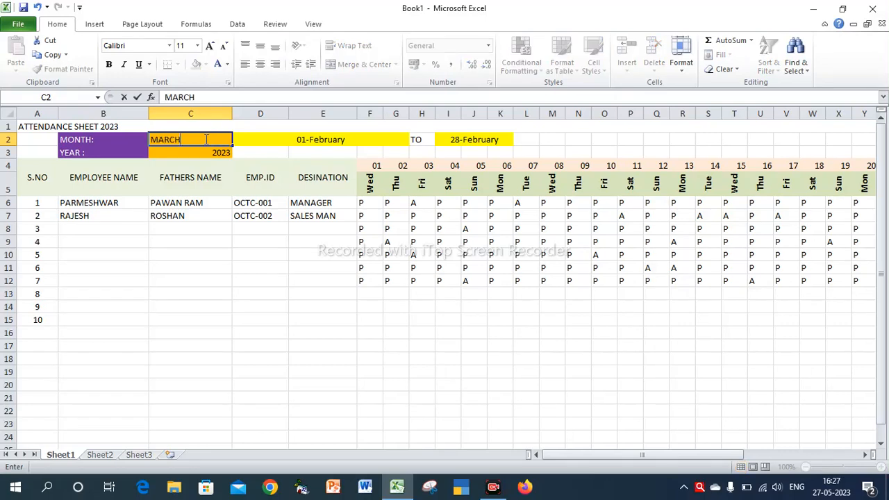
key(Return)
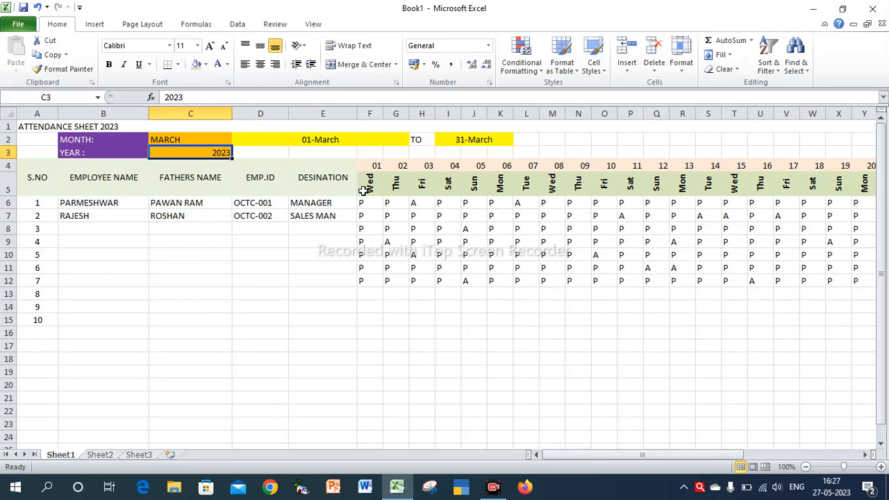
Set the month in C2 to JAN.
click(211, 140)
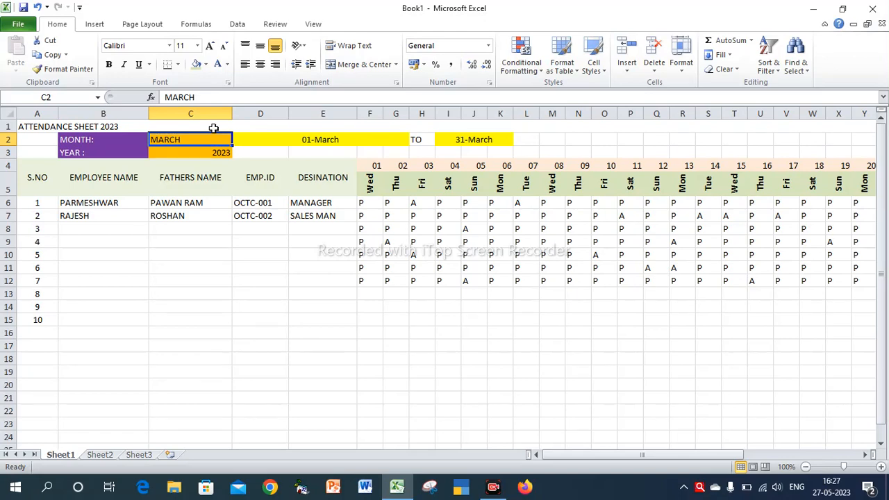
text(JAN)
key(Return)
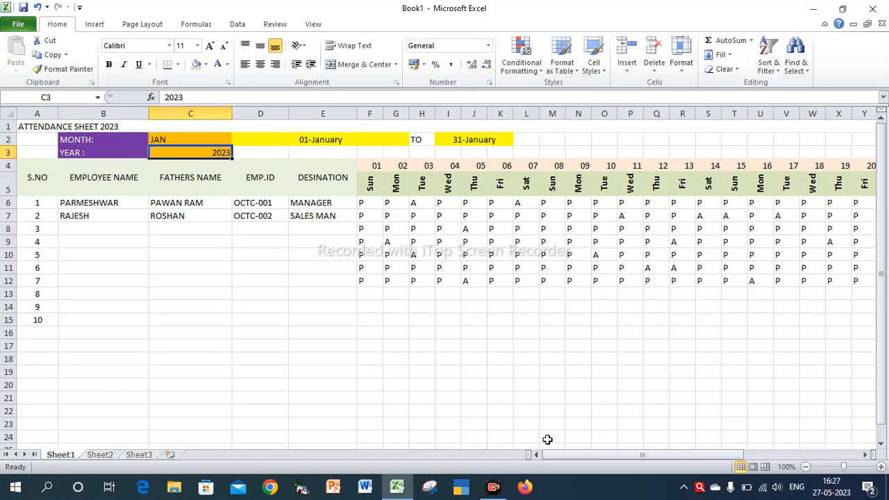
Merge AK4:AK5, enter the heading TOTAL PRESENT and fit column AK to the text.
drag(557, 451, 662, 448)
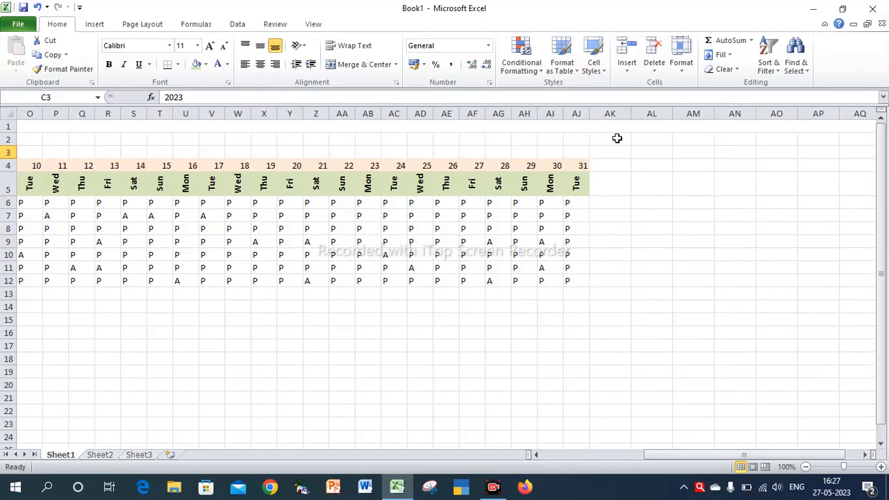
drag(611, 164, 613, 179)
click(353, 66)
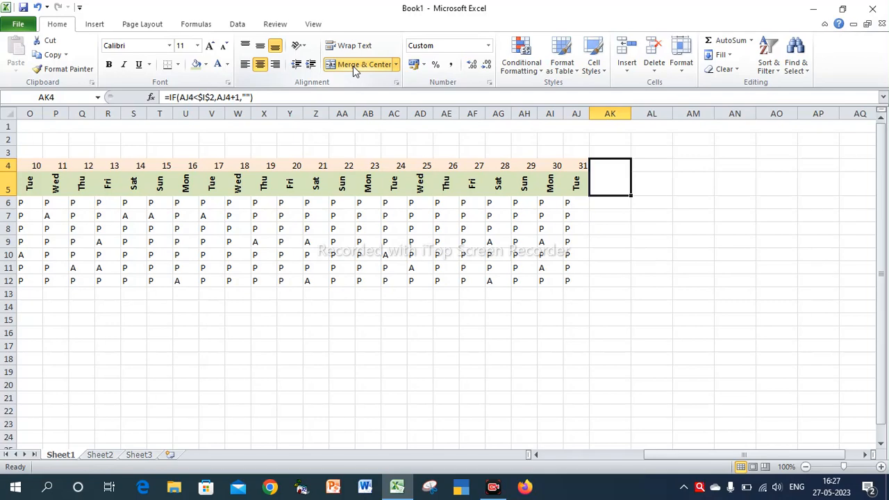
text(TOT)
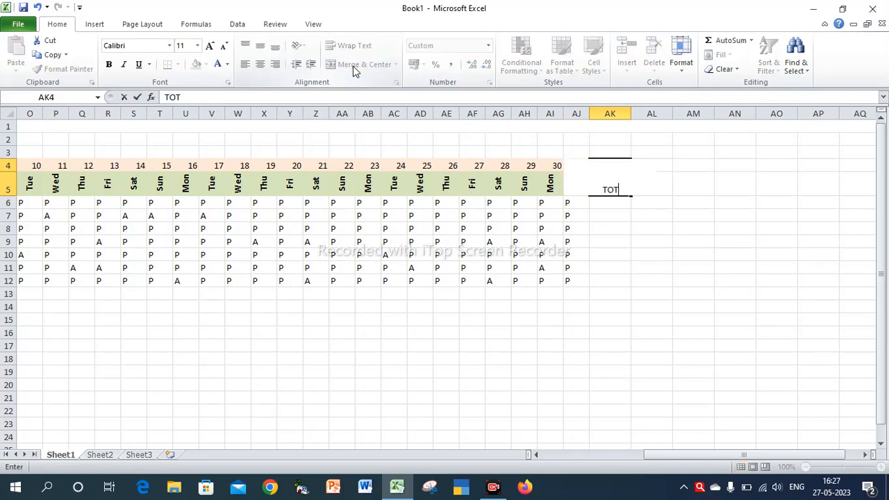
text(AL PRESENT)
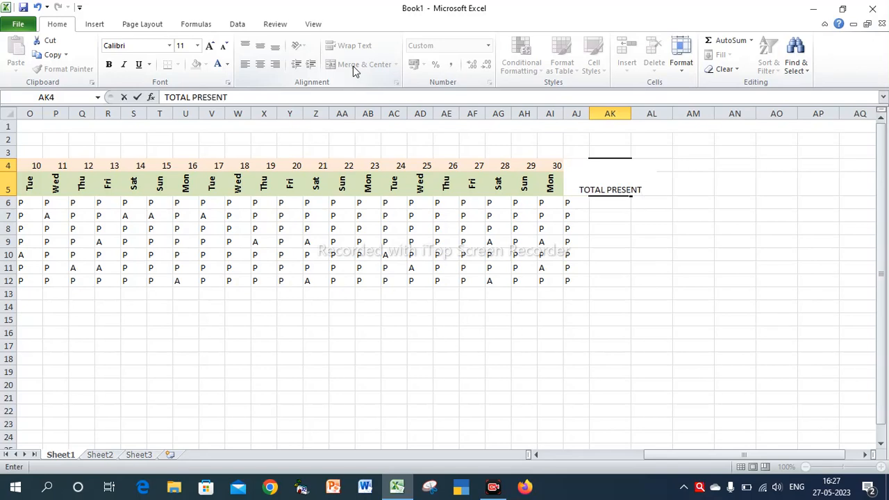
click(620, 241)
double_click(630, 113)
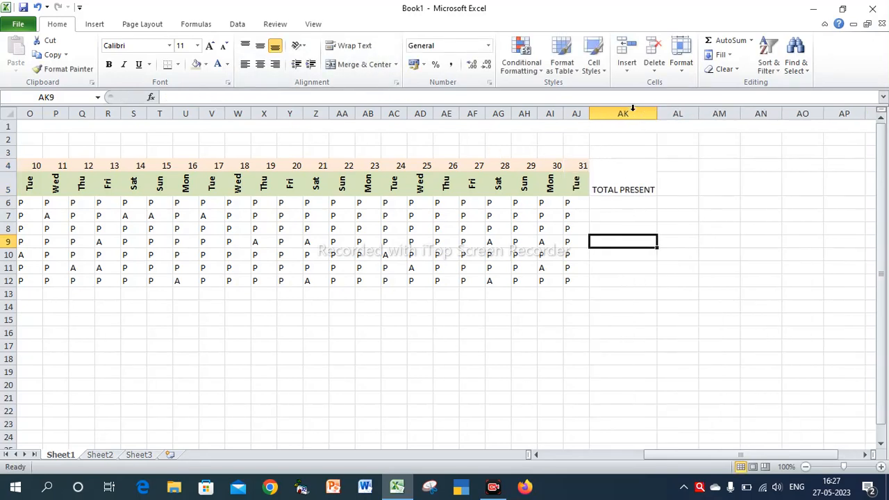
Fill the merged TOTAL PRESENT heading across to column AR and fit columns AL through AP to the text.
click(638, 180)
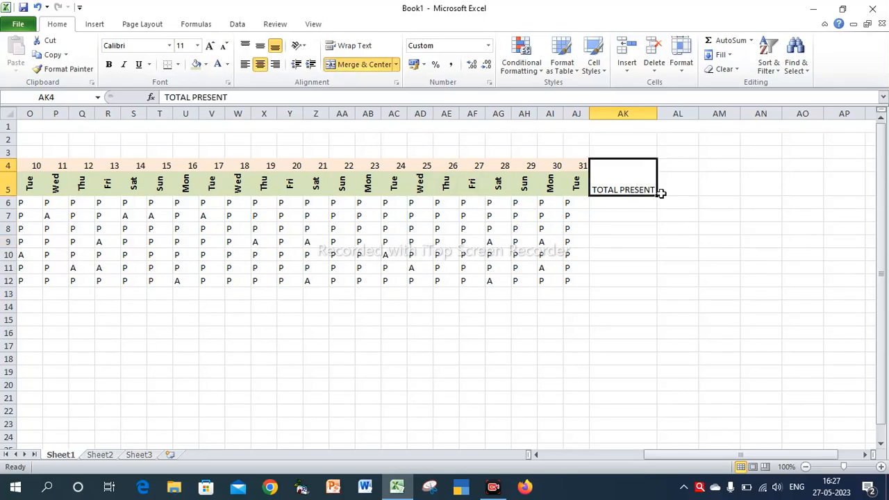
drag(658, 195, 737, 196)
drag(833, 199, 818, 199)
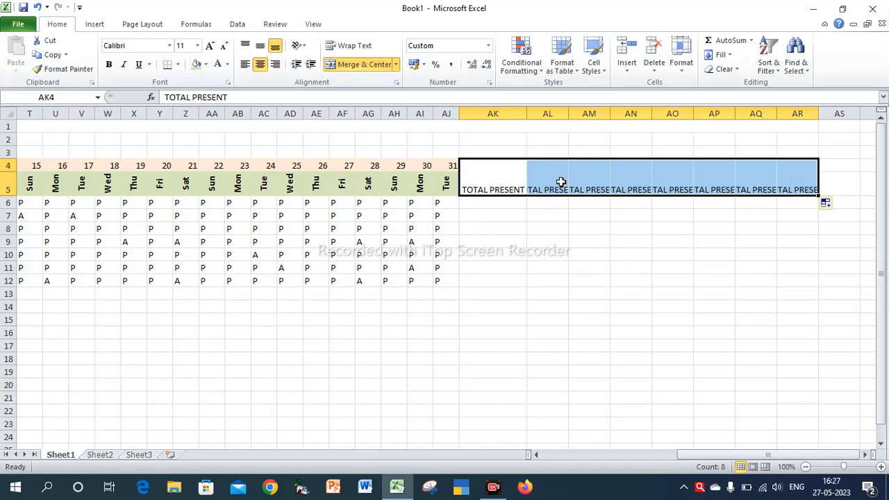
click(561, 183)
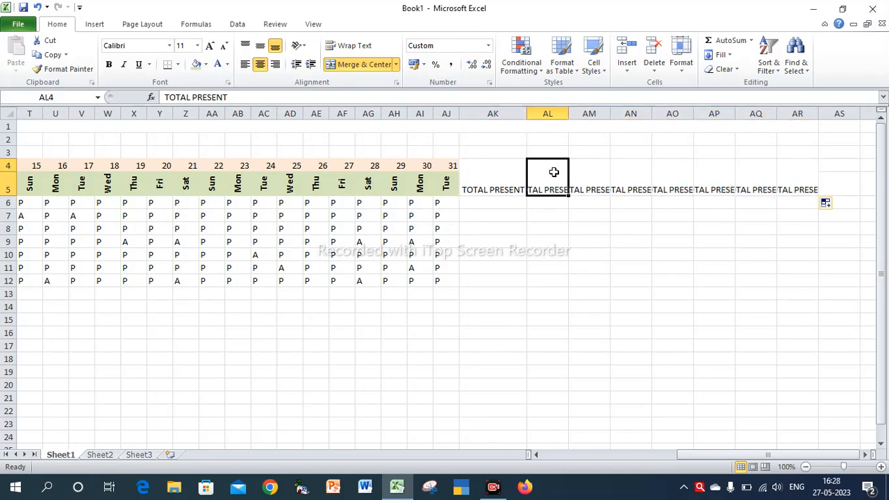
double_click(568, 113)
double_click(638, 113)
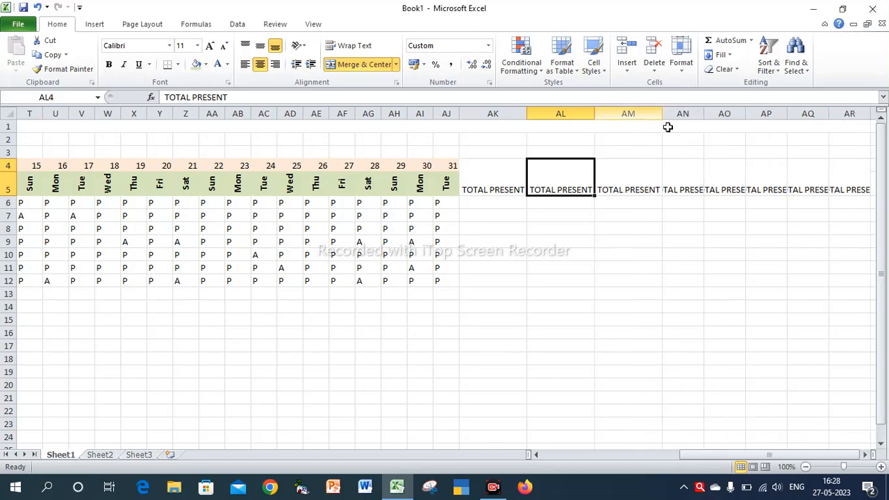
double_click(703, 113)
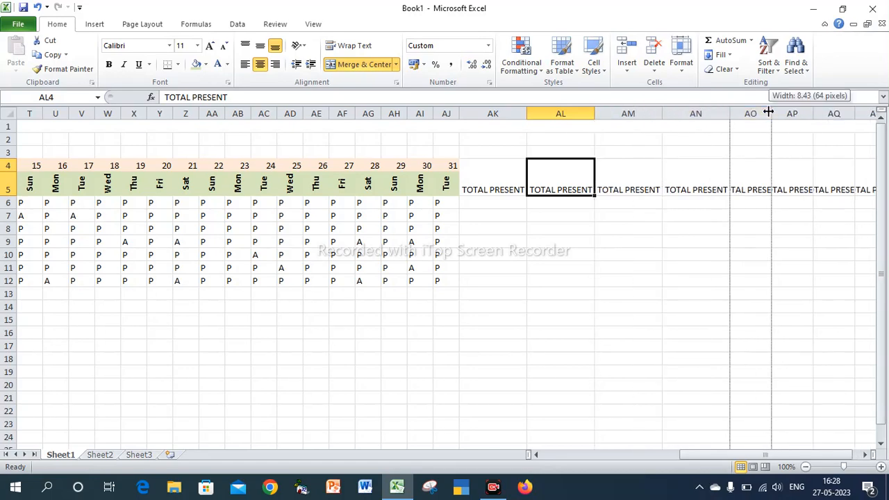
double_click(771, 113)
double_click(839, 113)
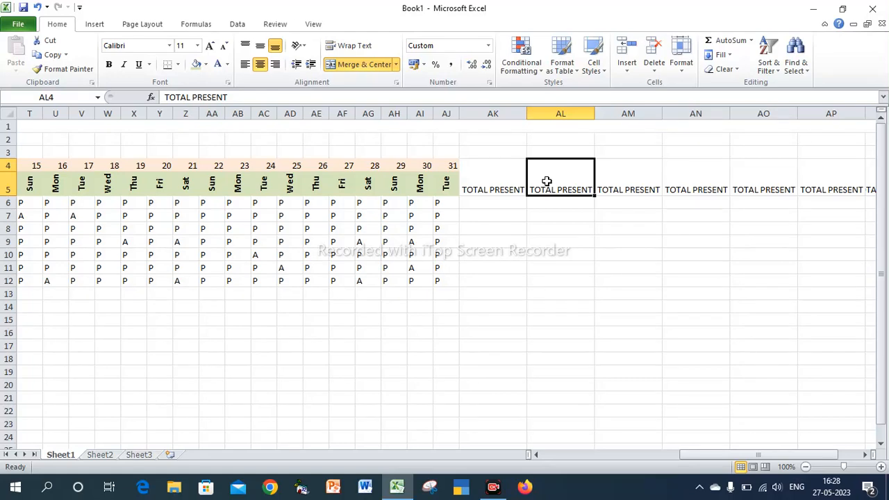
Replace the headings in AL4, AM4 and AN4 with TOTAL ABSENT, TOTAL DAYS and TOTAL PAYBLES.
text(TOTAL)
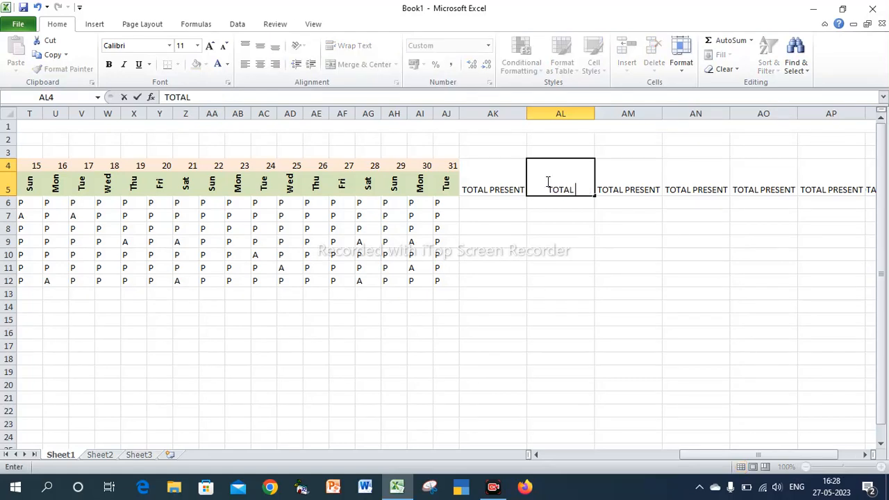
text( ABSENT)
click(601, 178)
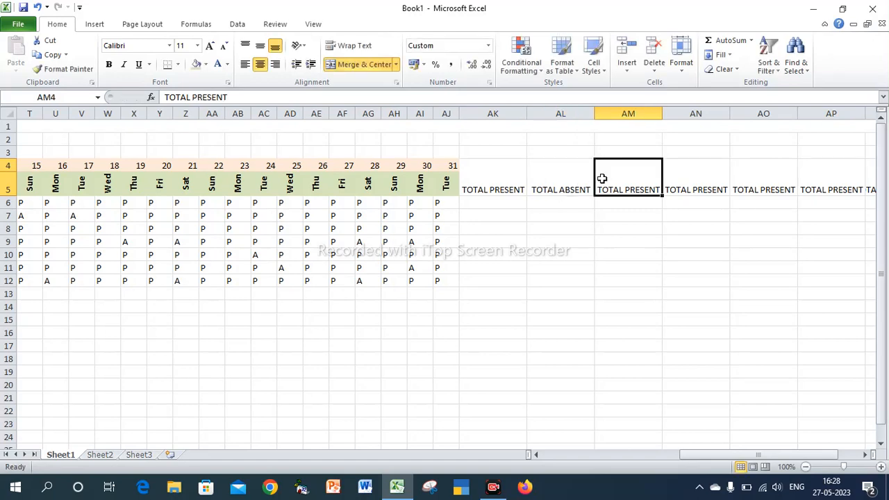
text(TOT)
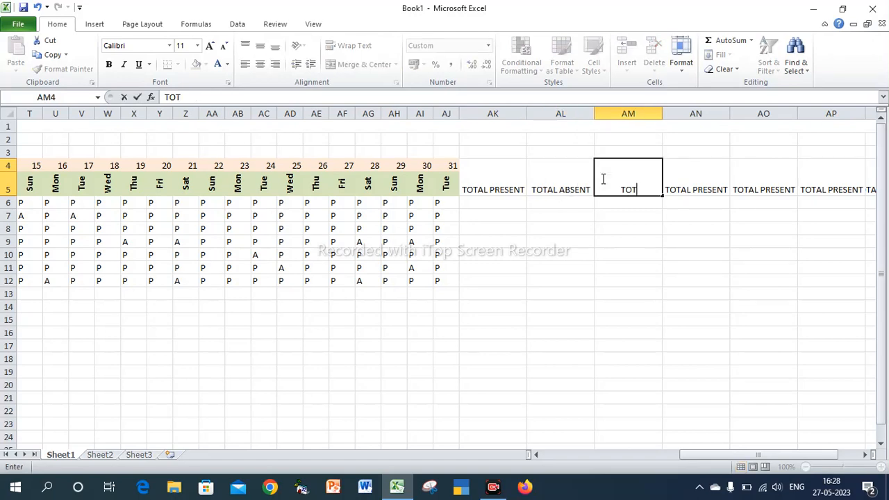
text(AL DAYS)
click(700, 178)
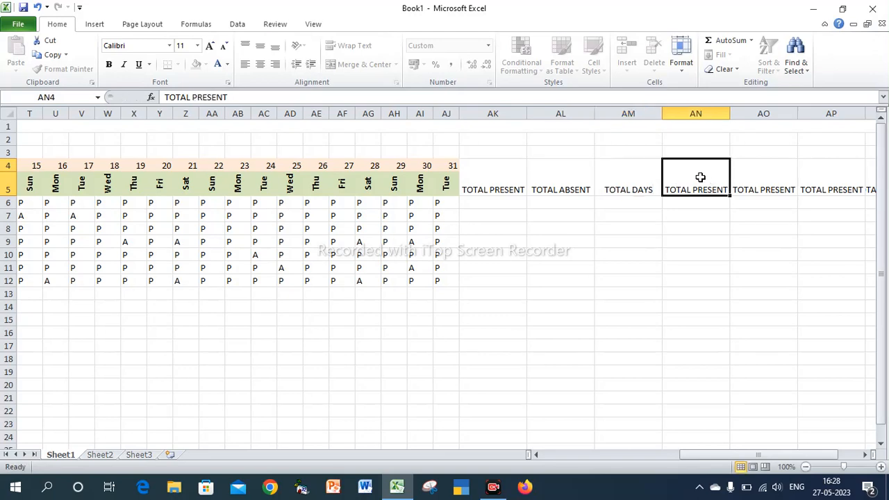
text(TOTAL)
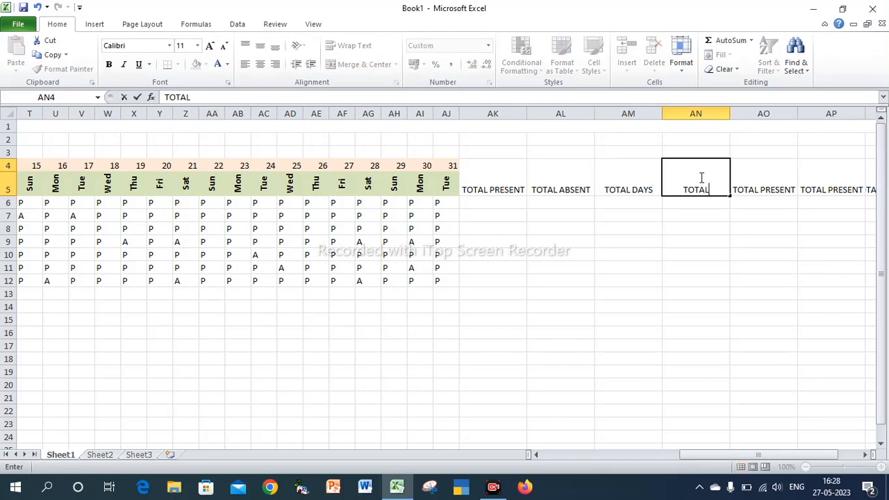
text( PAYBLES)
Change the heading in AO4 to BASIC SALARY and the one in AP4 to PF 5%.
click(752, 186)
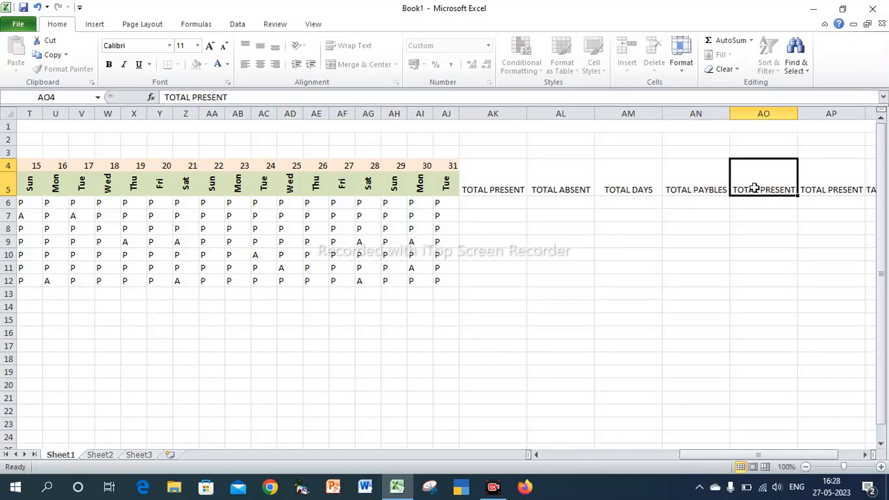
text(BASID)
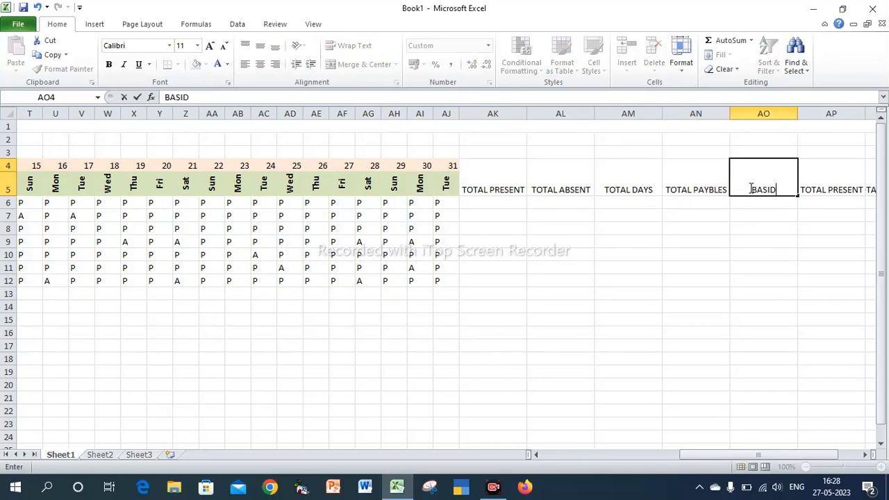
key(BackSpace)
text(C SALARY)
click(819, 182)
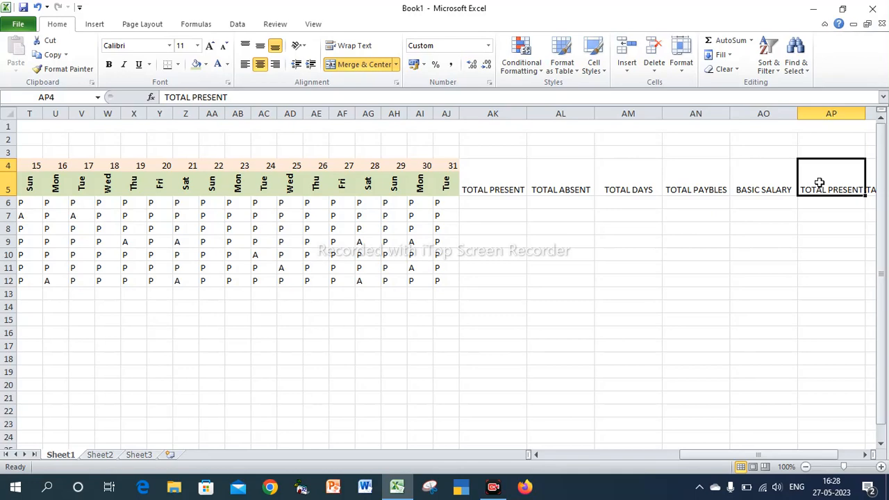
text(PF)
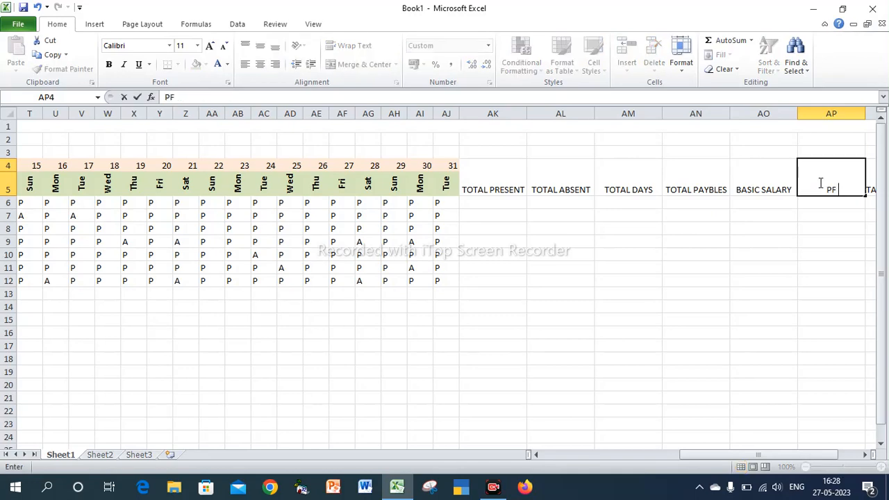
text( 5%)
key(Tab)
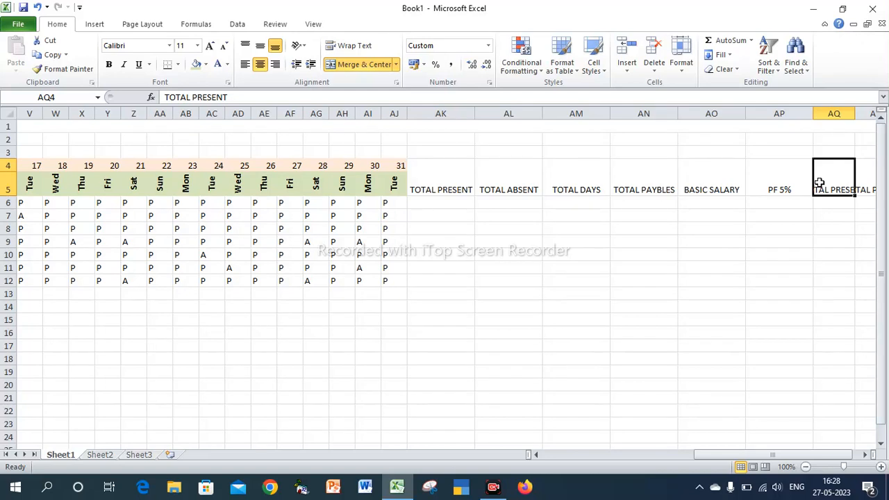
Change the heading in AQ4 to PER DAY AMOUNT and widen column AQ to fit it.
text(PER DAT)
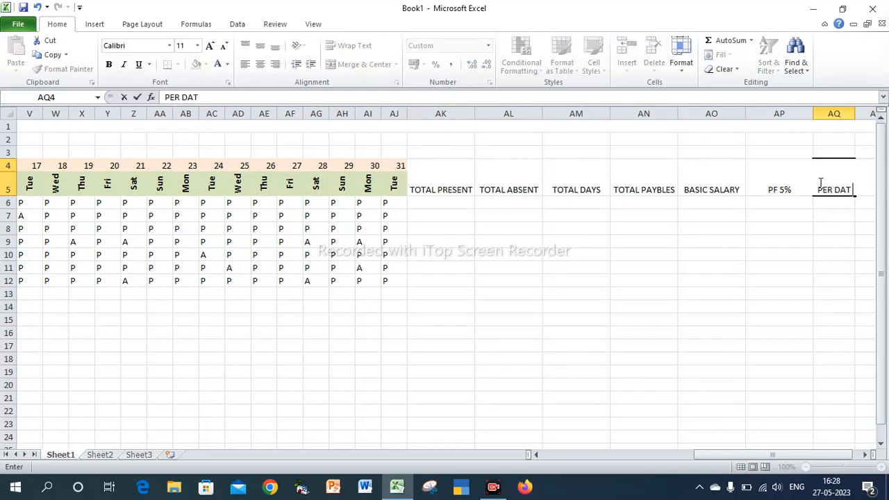
key(BackSpace)
text(Y M)
key(BackSpace)
text(AO)
key(BackSpace)
text(MOUNT)
key(Return)
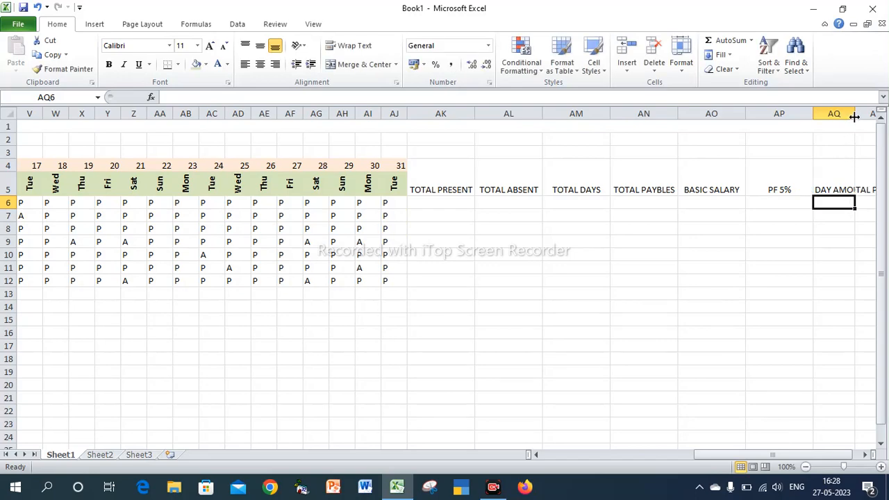
drag(854, 113, 878, 114)
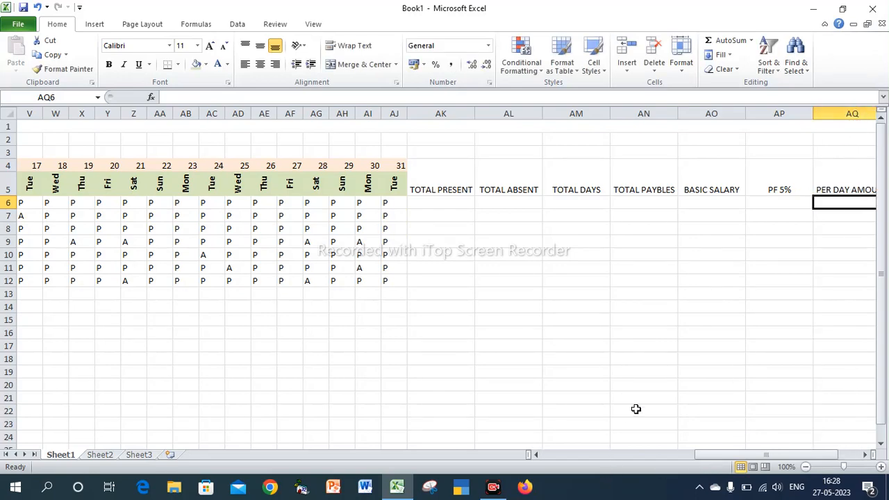
Change the heading in AR4 to SALARY PAYBLE and fit column AR to the text.
key(Right)
key(Right)
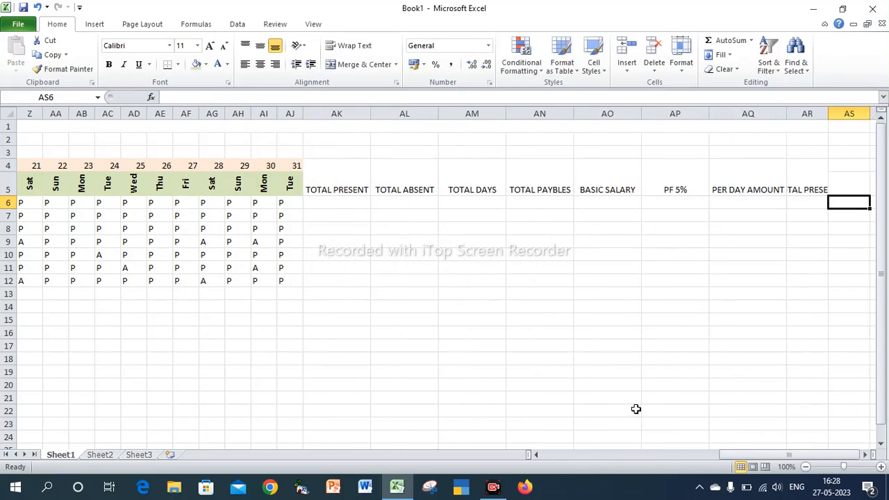
click(799, 176)
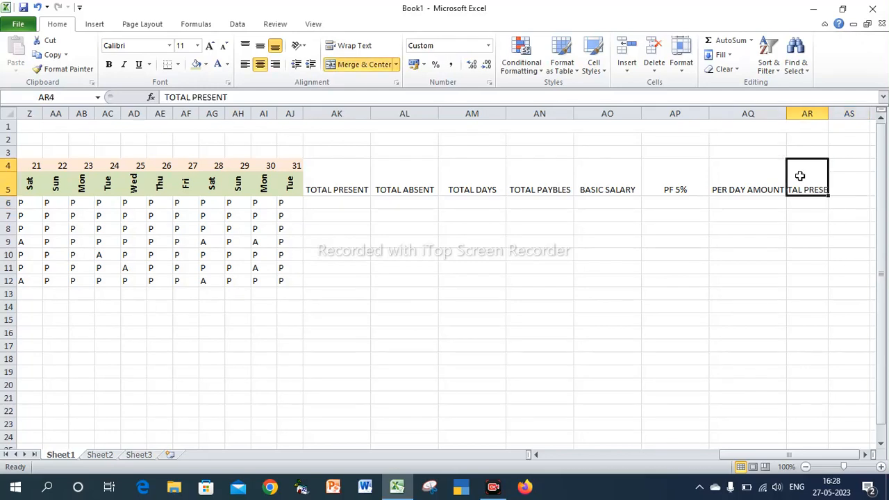
text(SLARR)
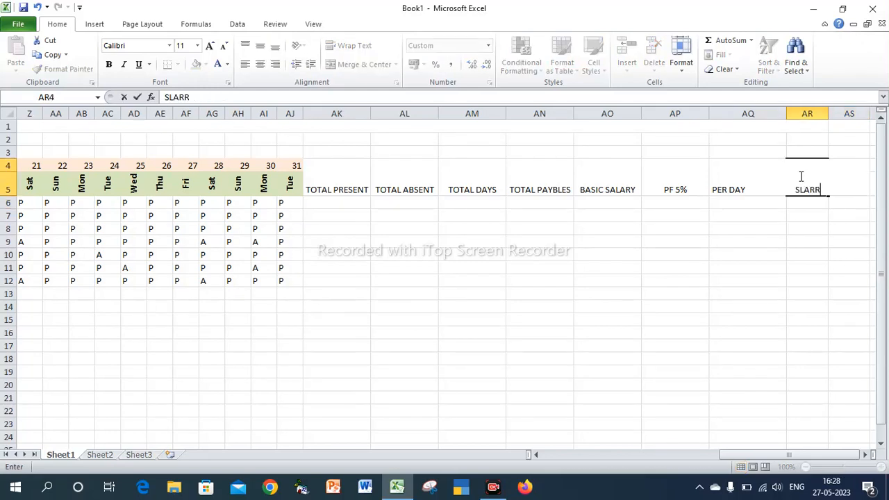
key(BackSpace)
key(BackSpace)
key(BackSpace)
key(BackSpace)
text(SAL)
key(BackSpace)
key(BackSpace)
key(BackSpace)
text(SL)
key(BackSpace)
key(BackSpace)
text(ALARY PAYBLE)
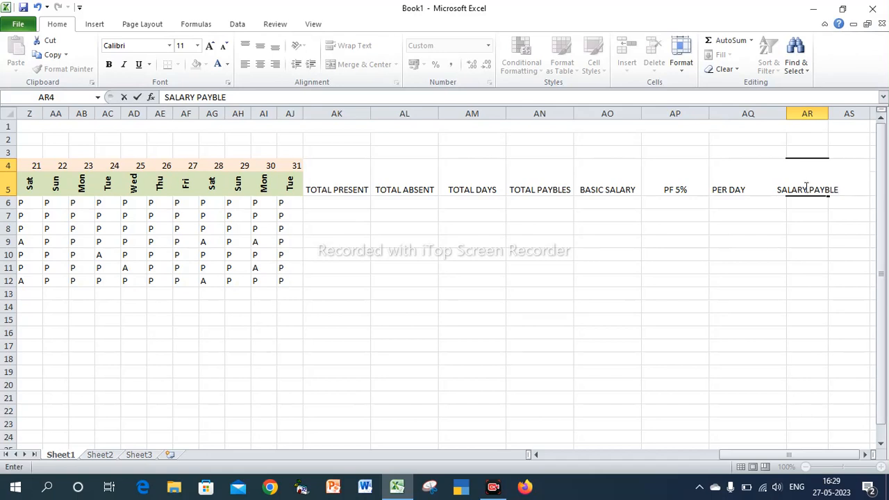
click(809, 226)
double_click(828, 113)
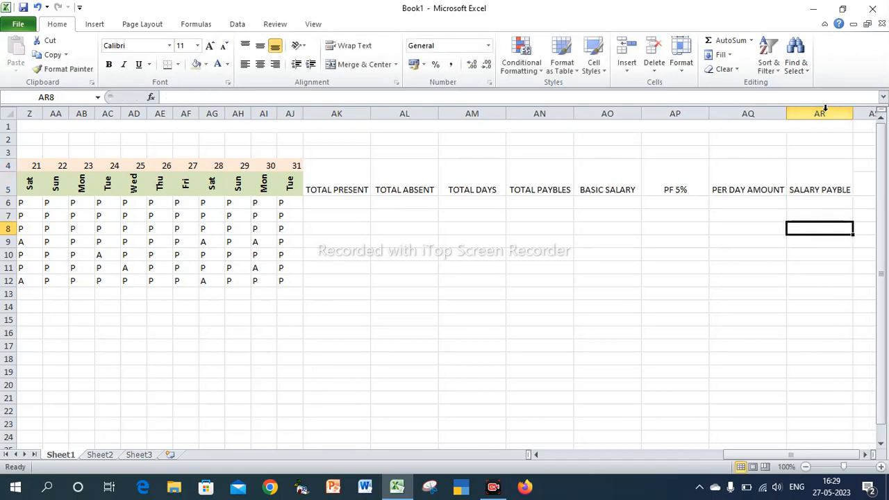
Format the summary headings in AK4:AR5 with middle vertical alignment, bold text and a light olive green fill.
drag(353, 199, 802, 166)
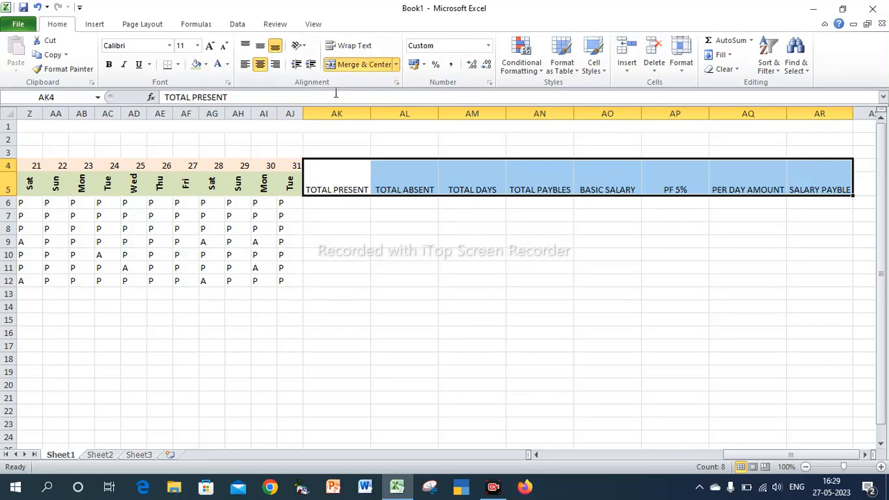
click(259, 45)
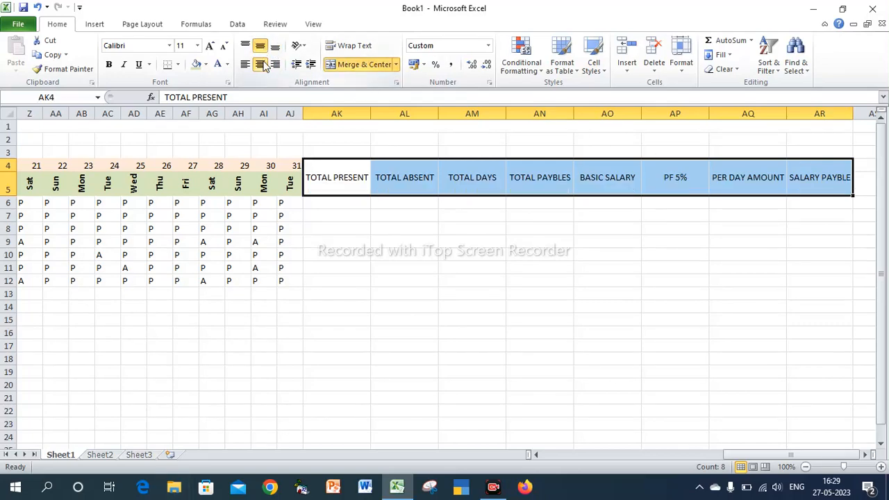
click(109, 65)
click(206, 64)
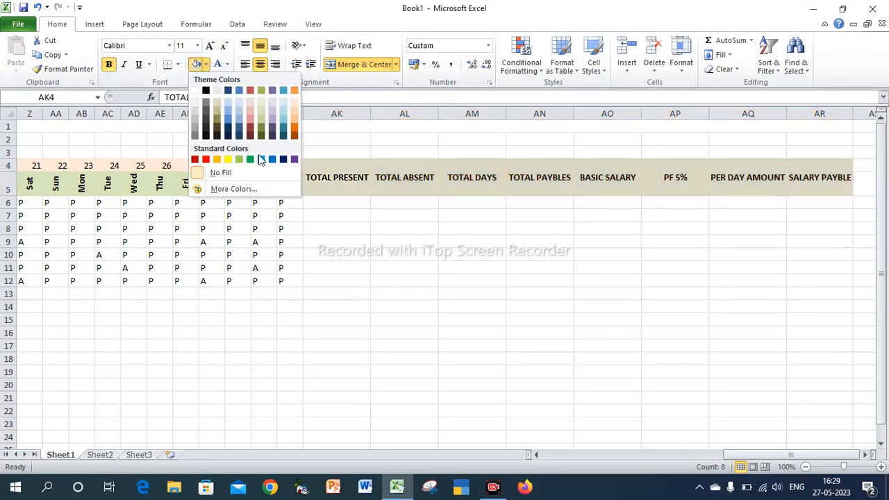
click(258, 110)
click(326, 200)
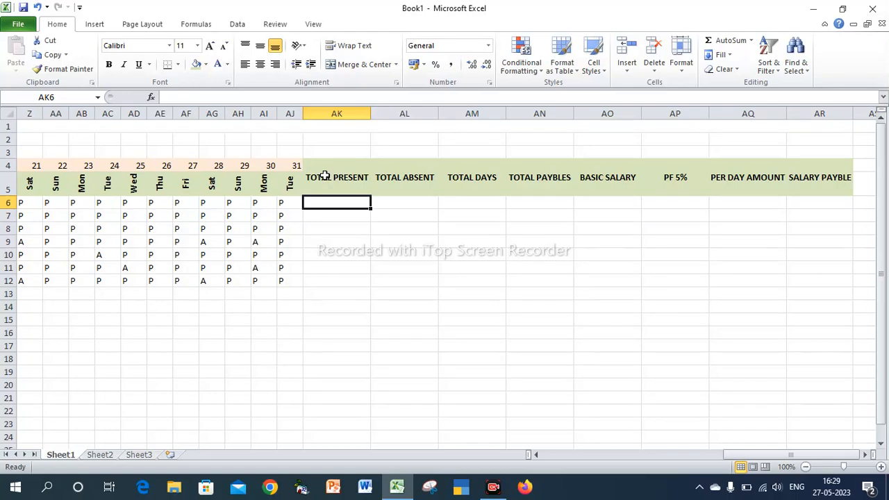
Start a COUNTIF formula in the first employee's TOTAL PRESENT cell AK6.
text(=)
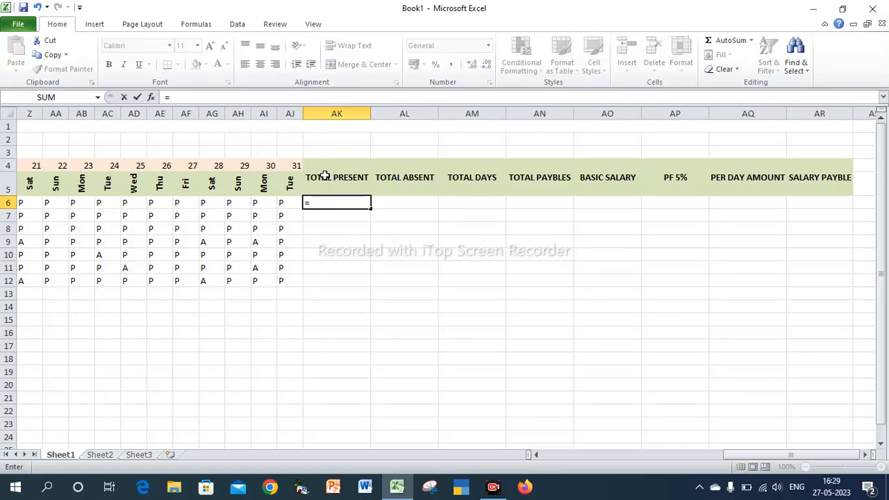
text(COUNTIF)
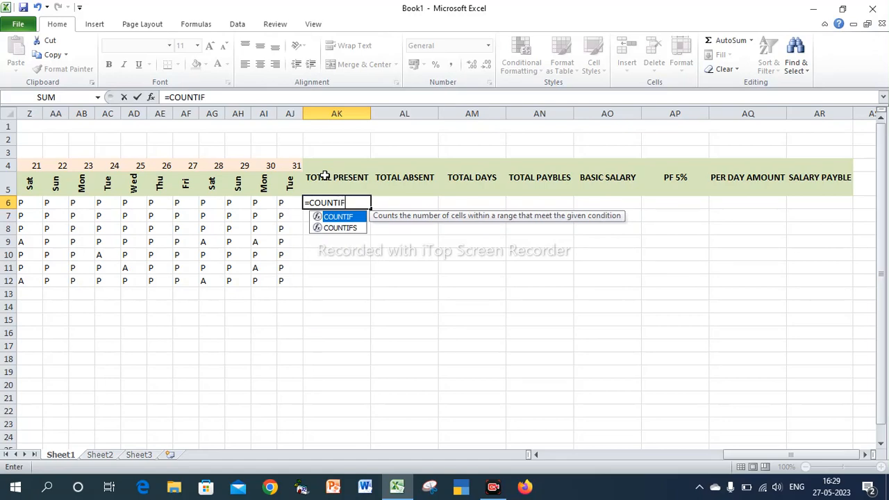
text(()
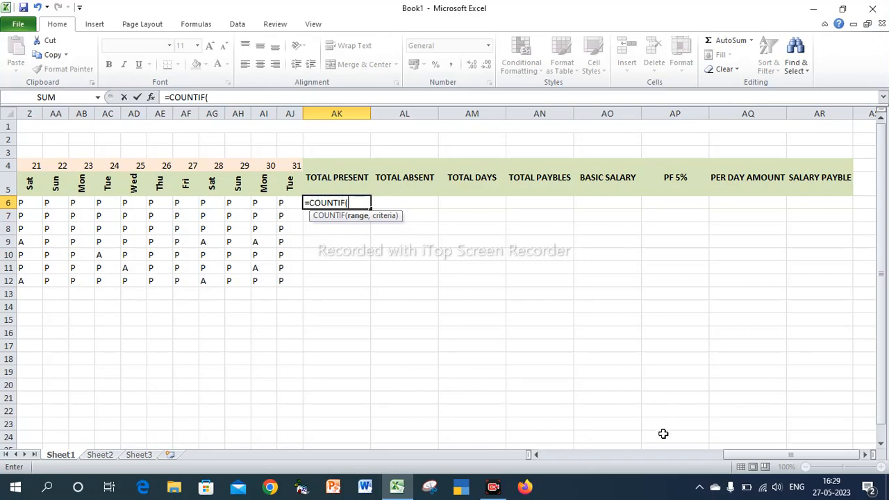
click(535, 455)
click(536, 455)
drag(537, 456, 537, 456)
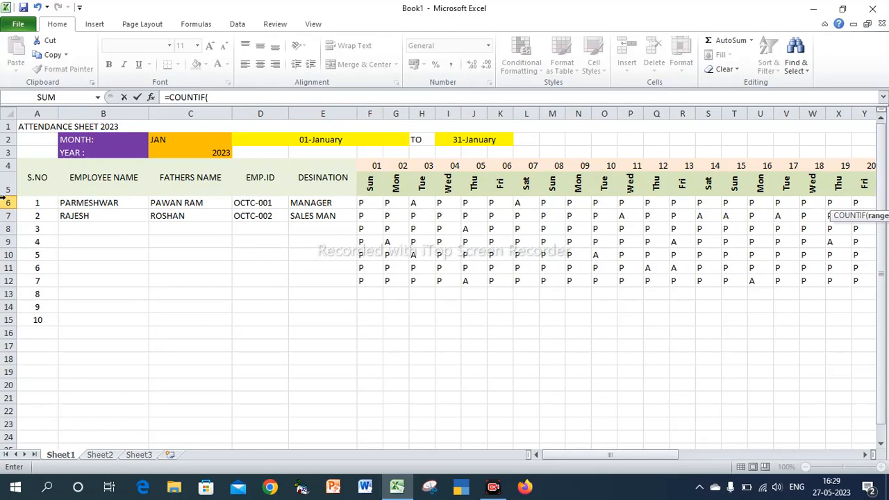
drag(618, 456, 729, 457)
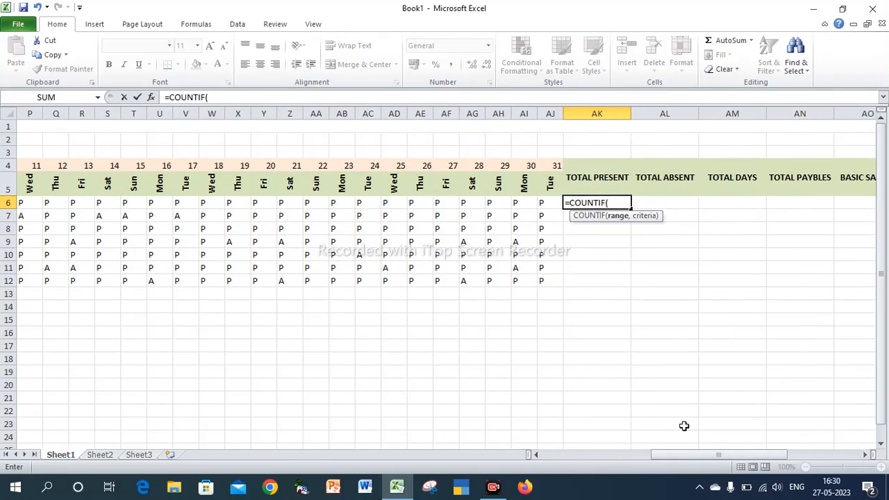
text(5)
key(BackSpace)
text(6:)
click(549, 202)
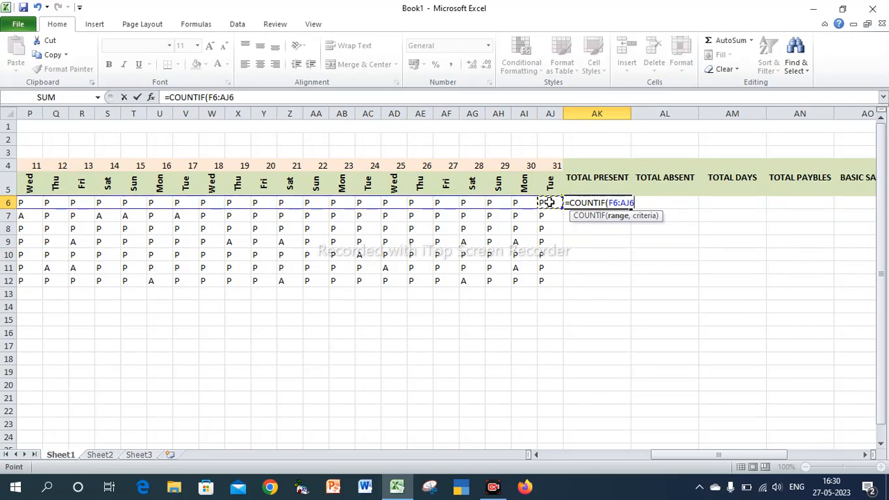
key(BackSpace)
key(BackSpace)
key(BackSpace)
key(BackSpace)
key(BackSpace)
key(BackSpace)
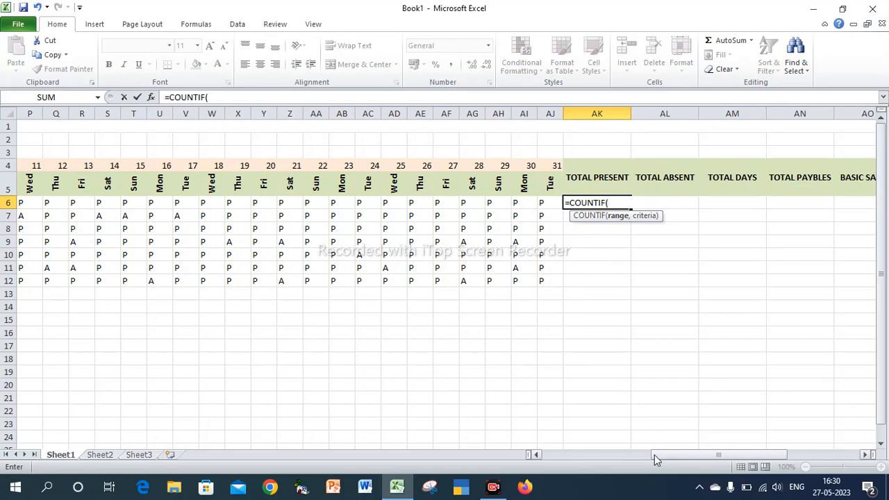
Complete the formula in AK6 as =COUNTIF(F6:AJ6,"P") to count the first employee's present days.
drag(654, 455, 552, 455)
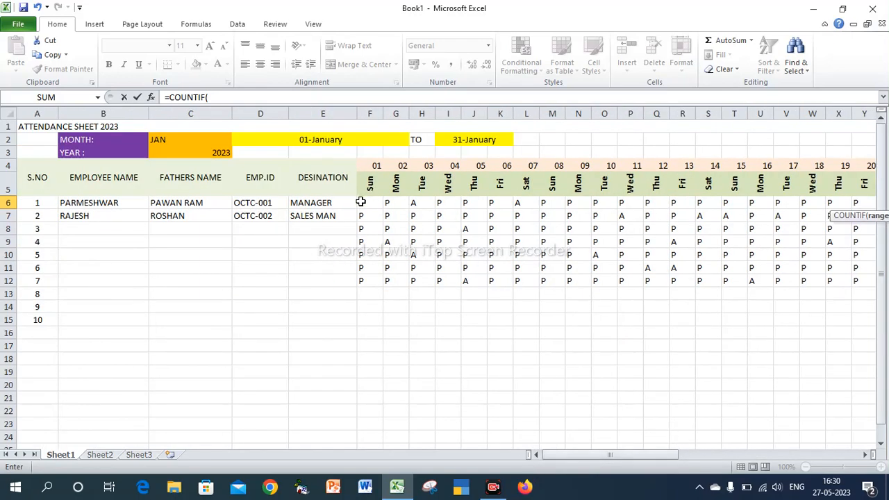
drag(361, 202, 651, 202)
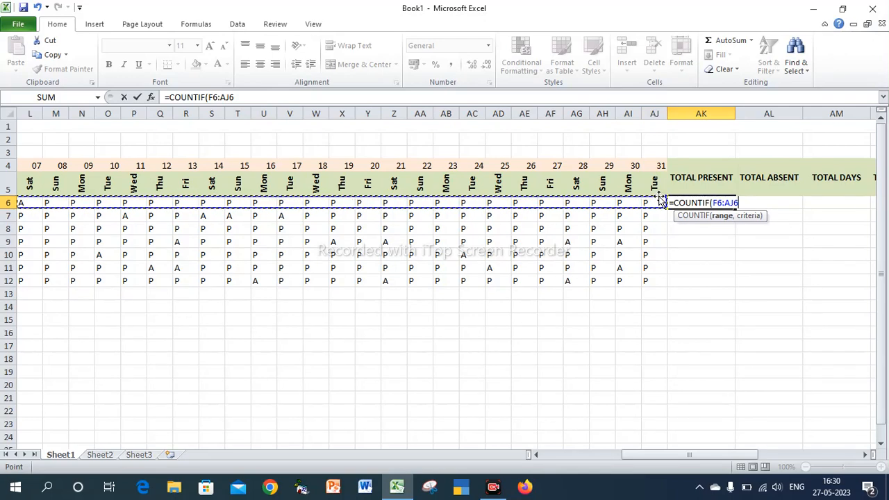
text(,")
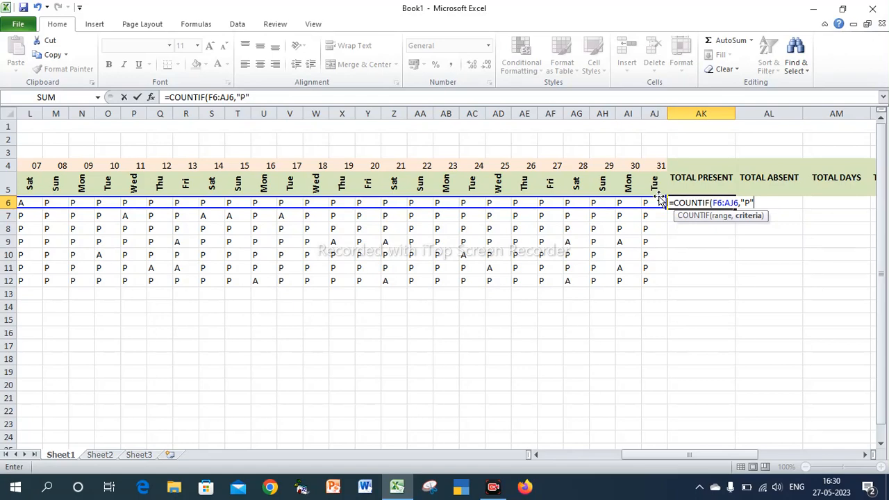
text(P")
key(Return)
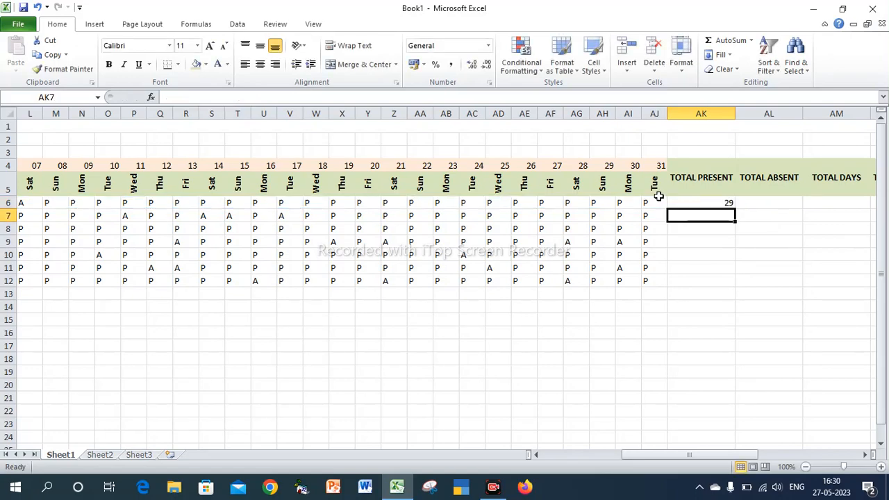
Change the first employee's mark for day 24 in AC6 to A.
click(708, 202)
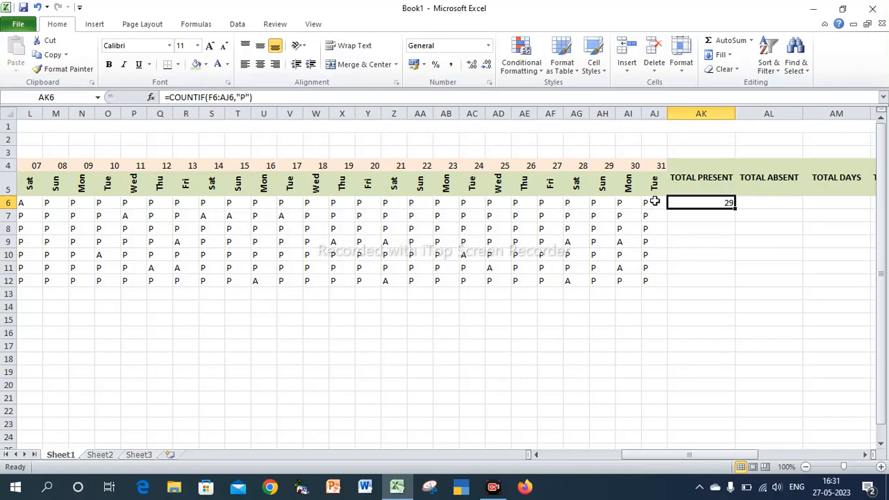
click(472, 204)
text(A)
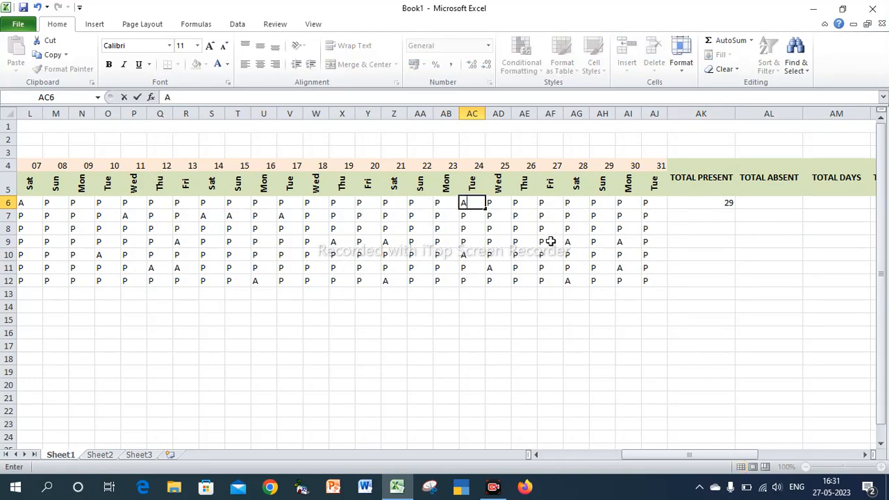
key(Return)
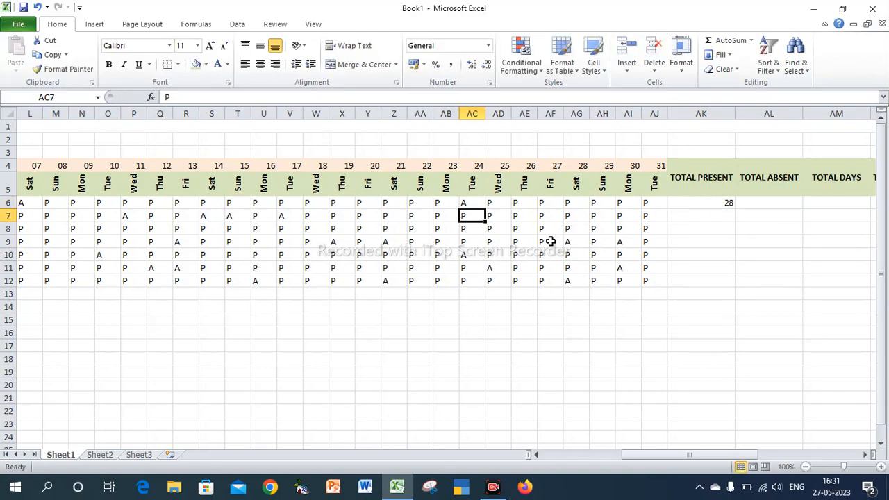
Fill the TOTAL PRESENT formula from AK6 down to AK12 and center the values horizontally.
click(712, 203)
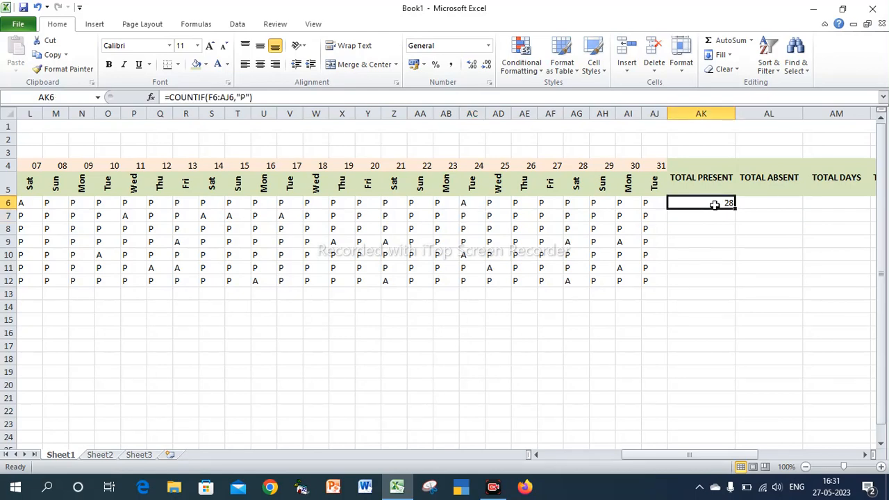
drag(737, 210, 735, 287)
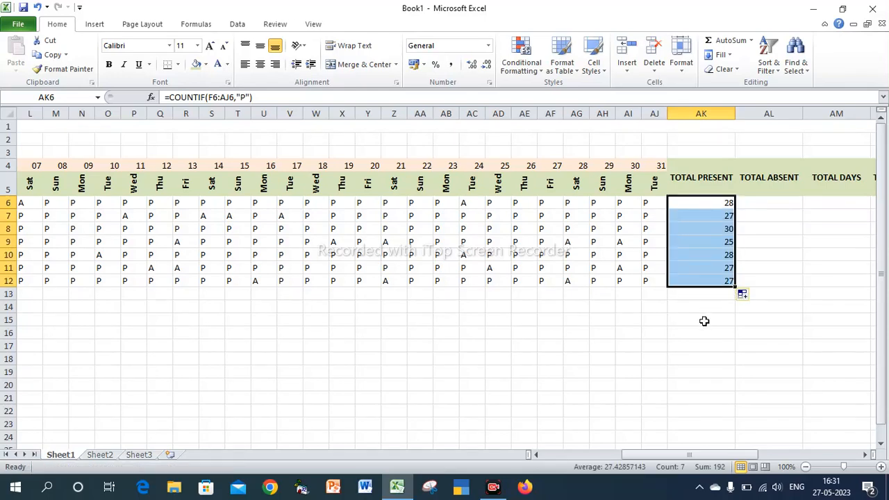
click(258, 69)
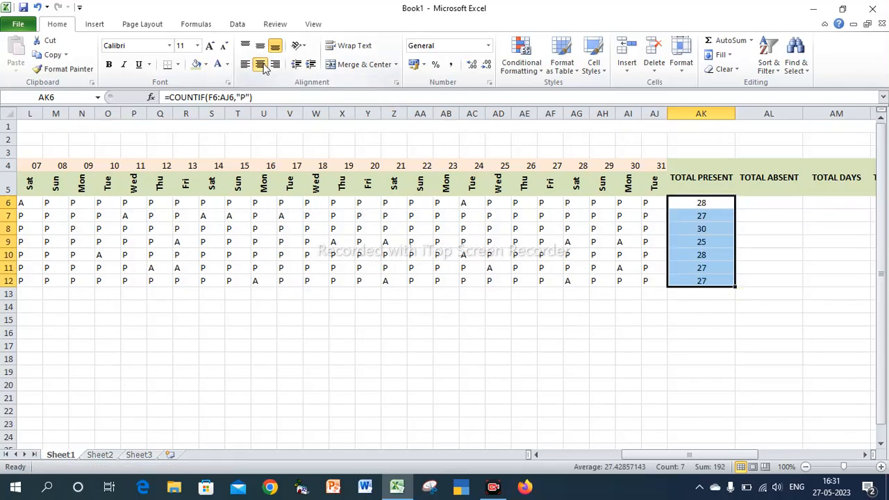
Start a COUNTIF formula in the TOTAL ABSENT cell AL6 with the range F6:AJ6.
click(769, 203)
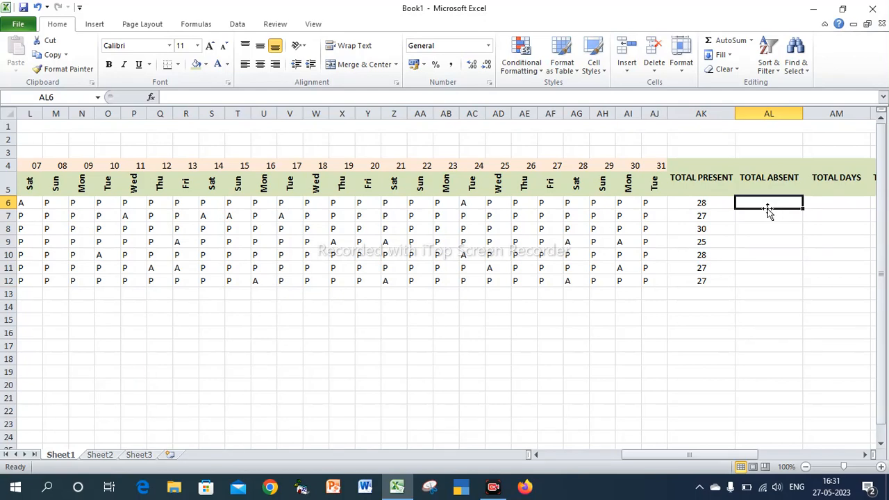
text(=)
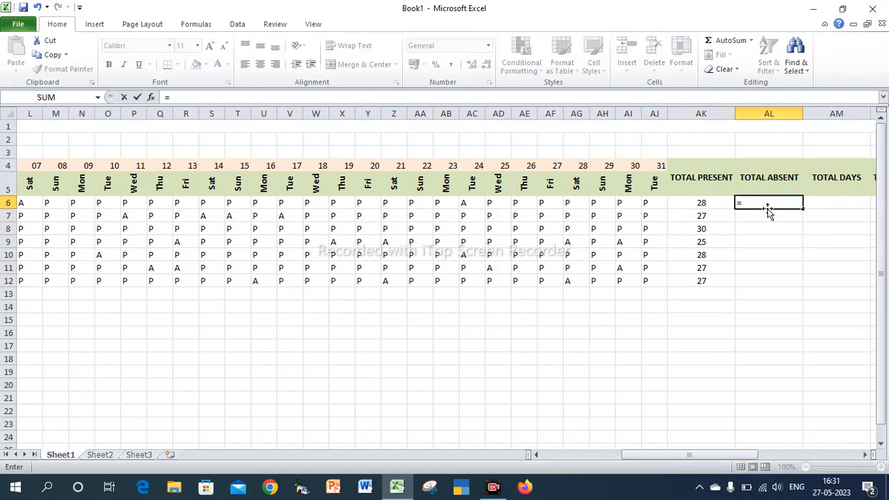
text(COUNTI)
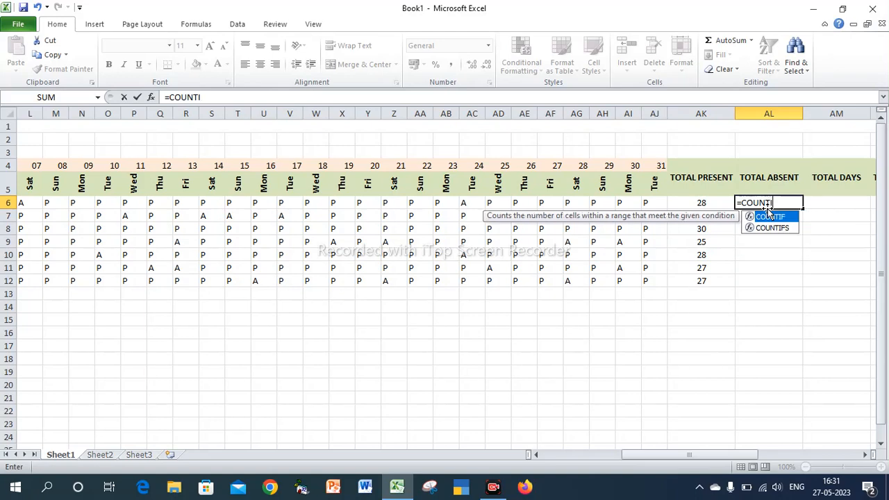
text(F()
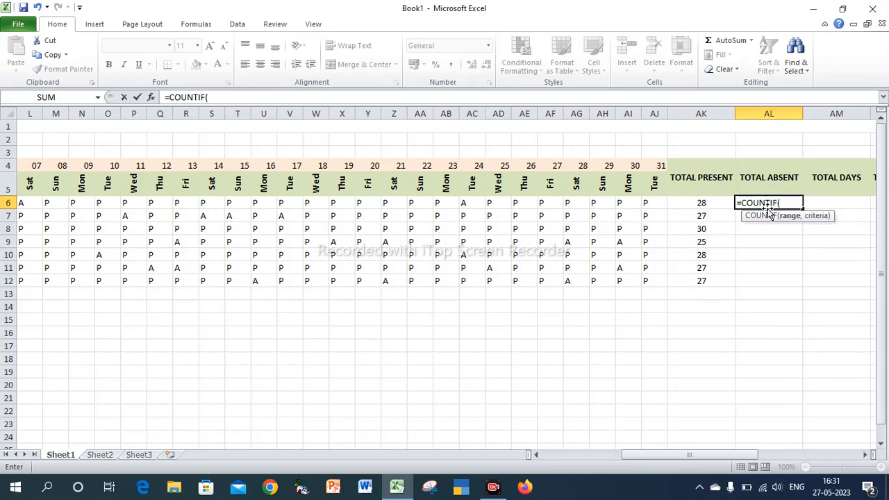
text(F6)
key(BackSpace)
key(BackSpace)
drag(651, 454, 575, 453)
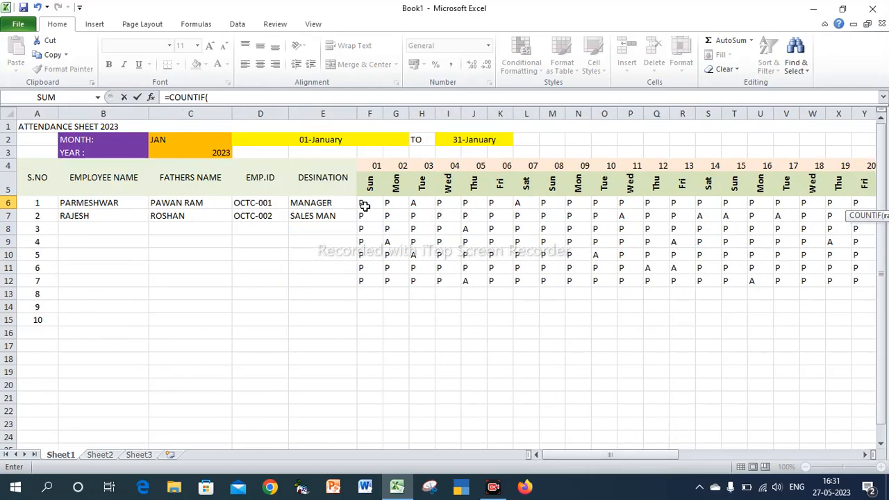
drag(363, 202, 565, 202)
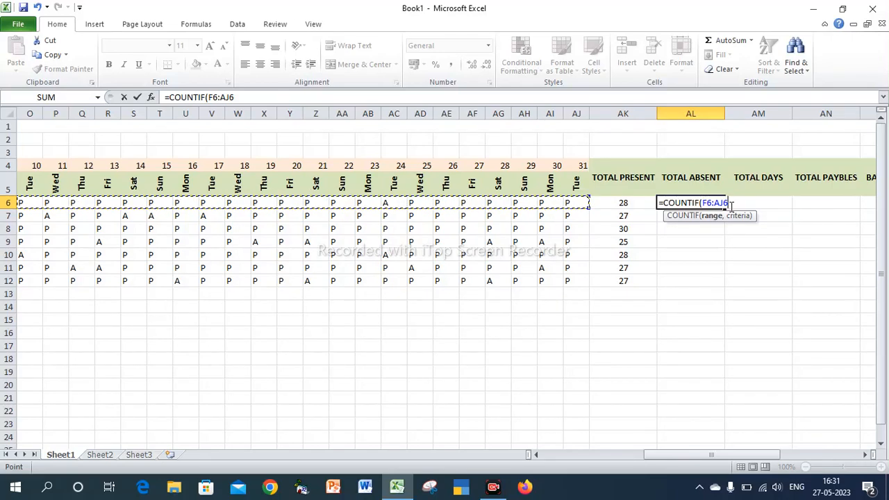
Finish the AL6 formula with the criterion "A" and fill it down to AL12.
text(,)
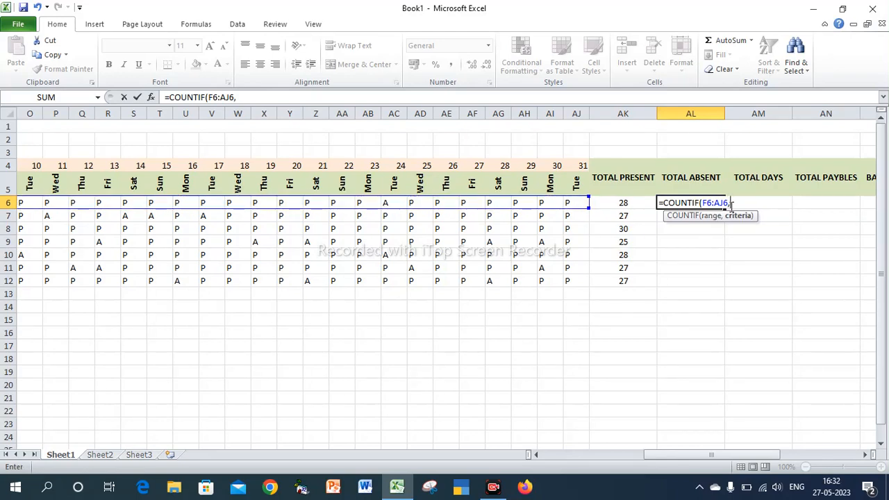
text(A)
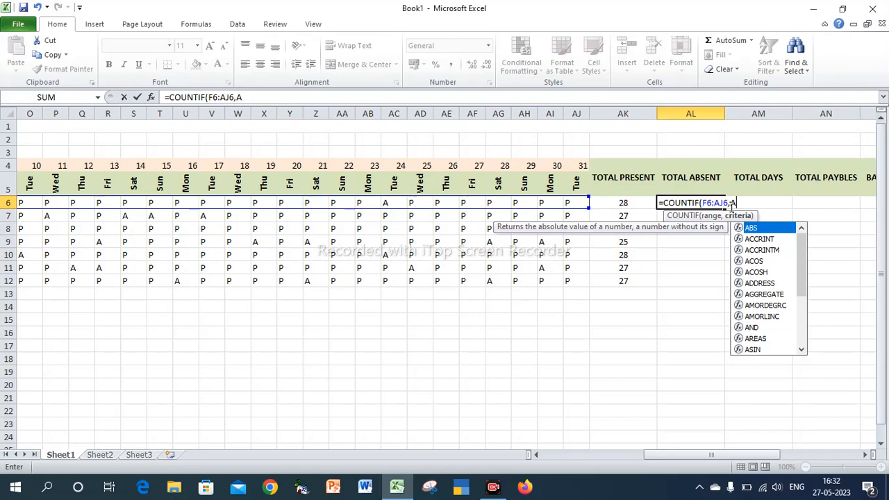
key(BackSpace)
text(")
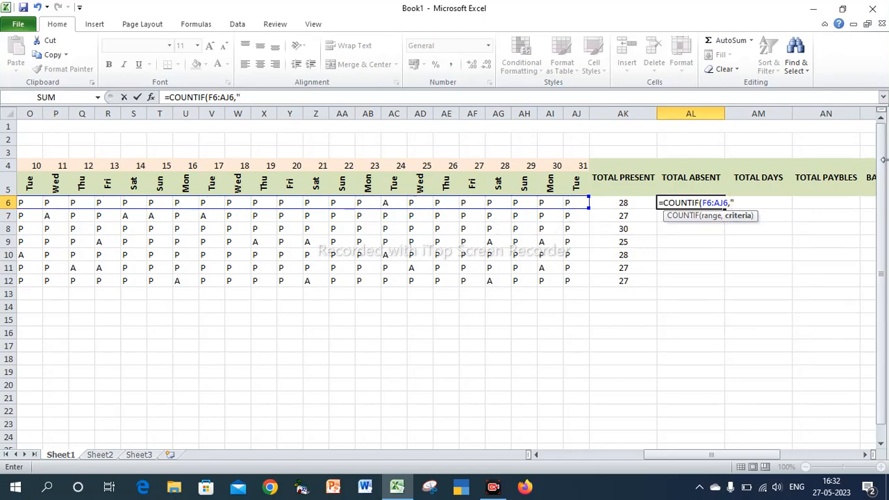
text(A"))
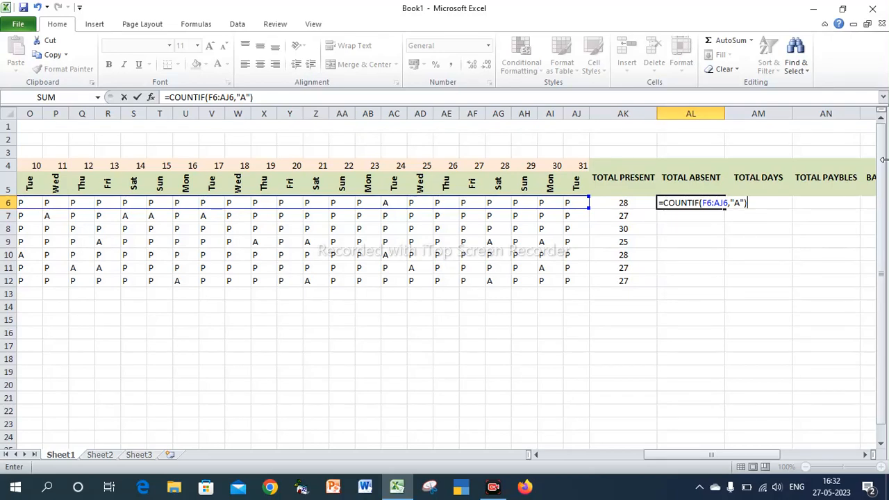
key(Return)
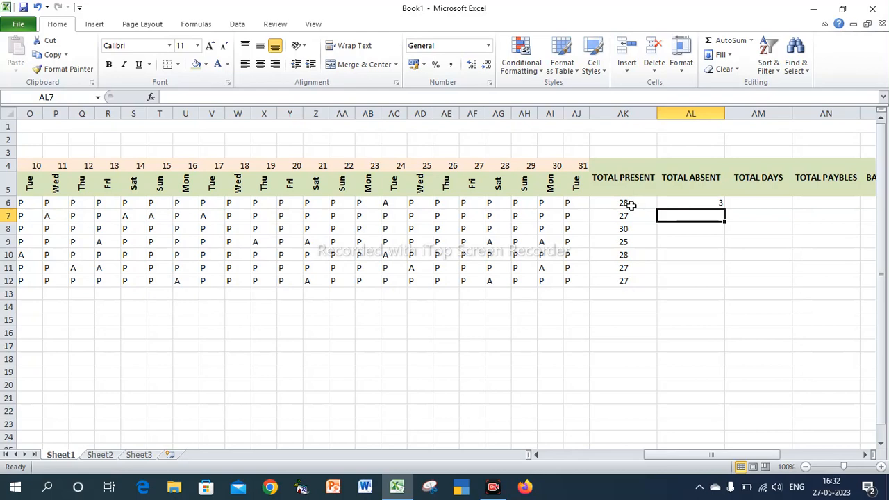
click(690, 203)
drag(725, 209, 719, 287)
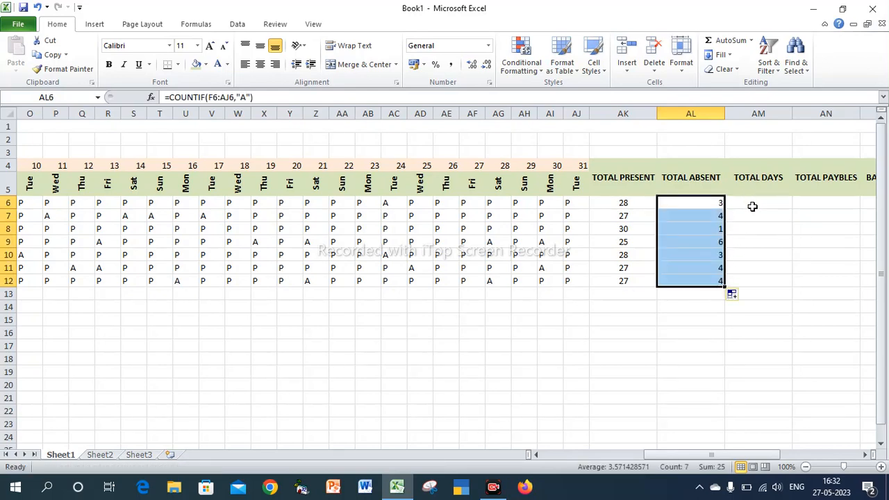
Start a DAY formula in the TOTAL DAYS cell AM6 that refers to the month's end date in I2.
click(750, 205)
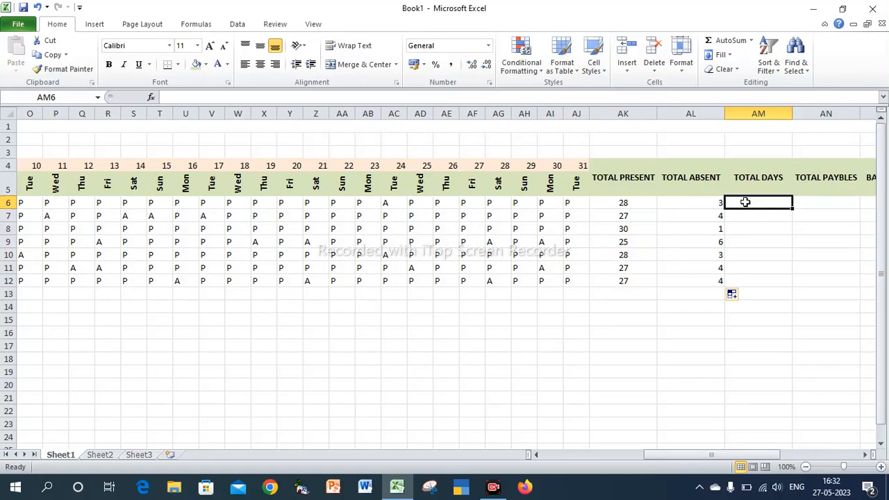
text(=)
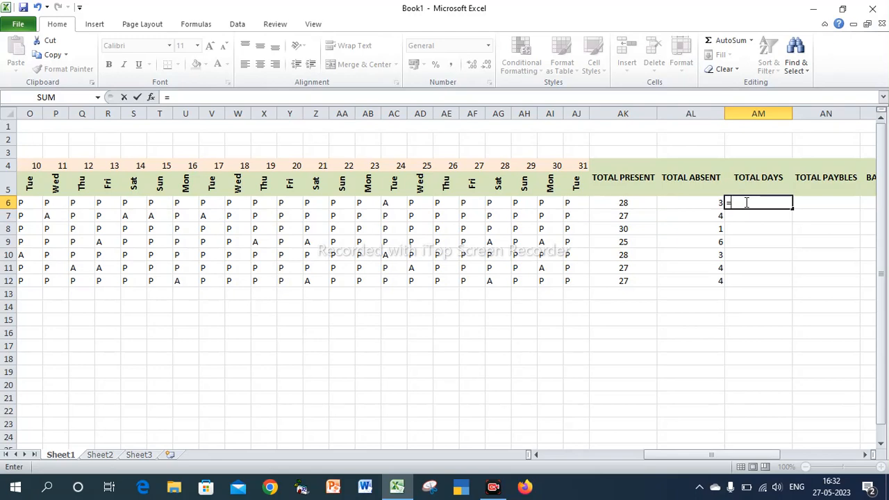
text(DAY)
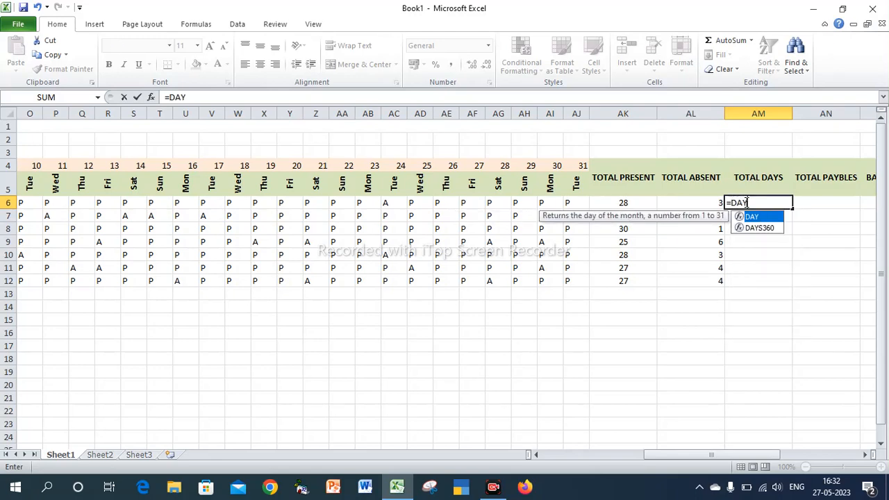
text(()
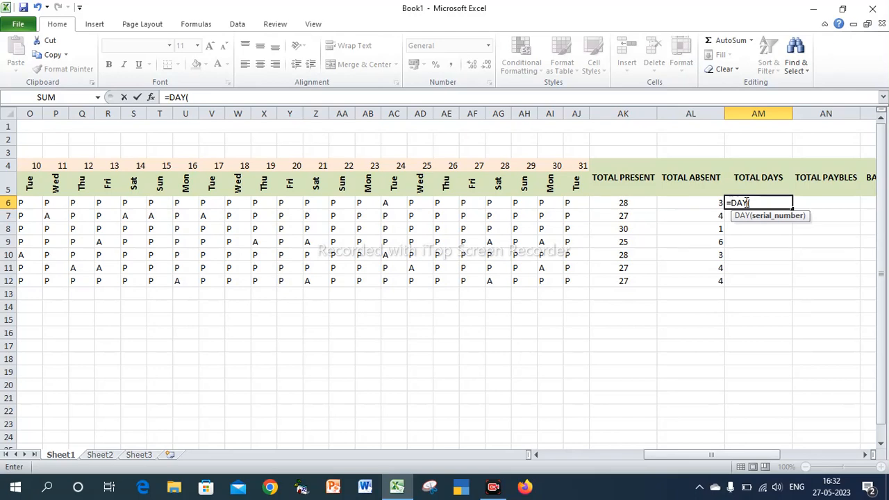
drag(661, 456, 553, 459)
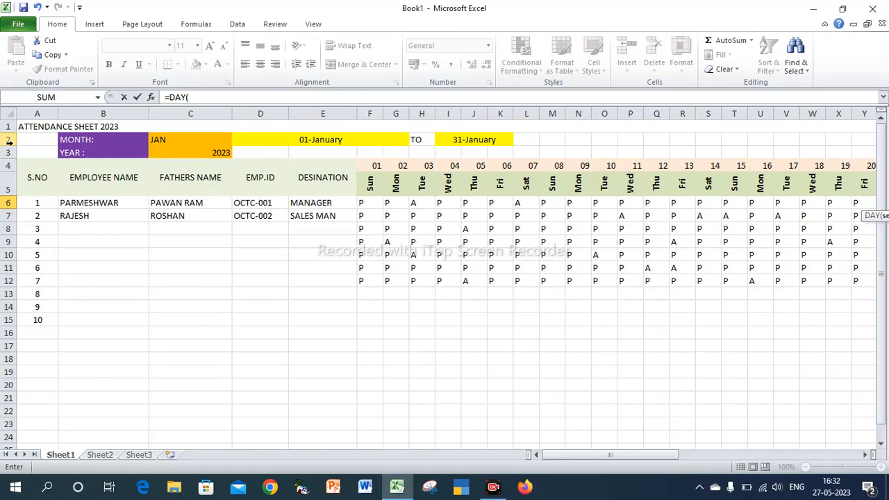
click(442, 140)
drag(586, 454, 679, 457)
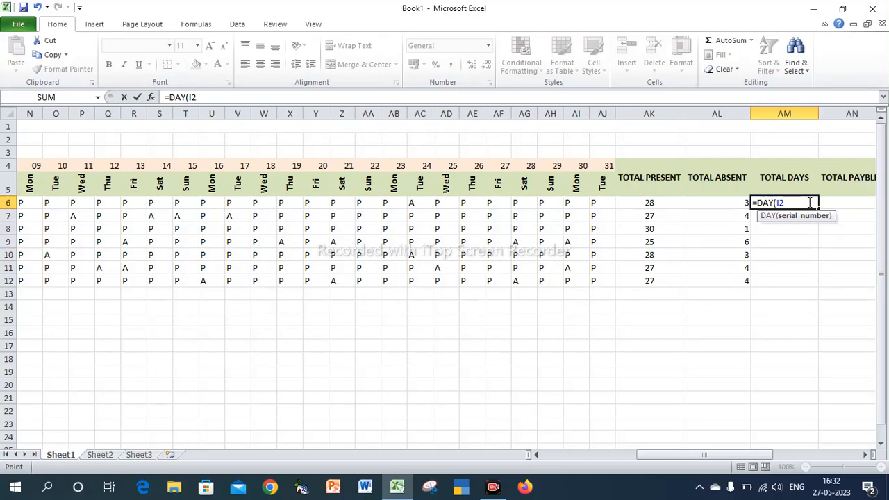
Lock the reference's row as I$2, complete the AM6 formula =DAY(I$2) and fill it down to AM12.
key(BackSpace)
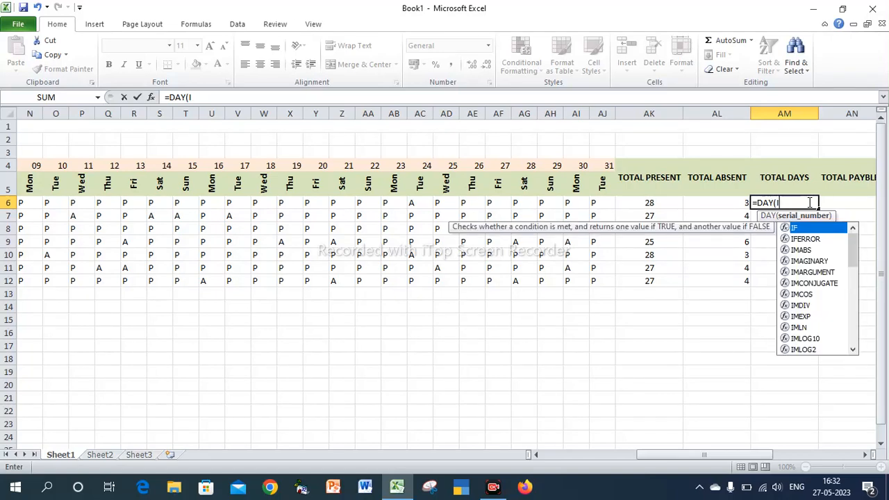
text($2)
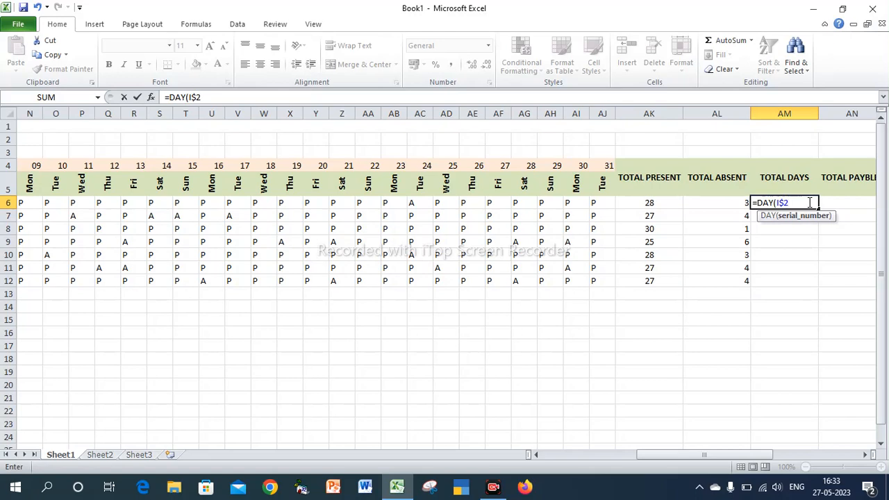
text())
key(Return)
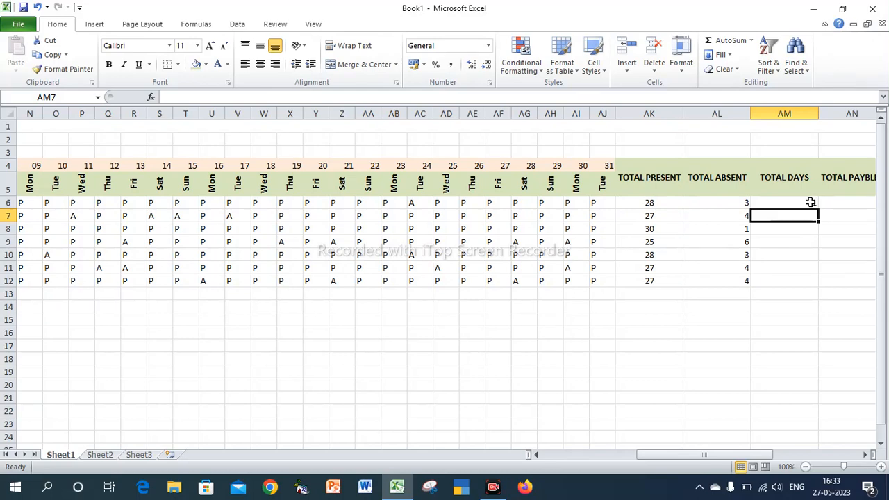
click(810, 201)
drag(817, 207, 807, 291)
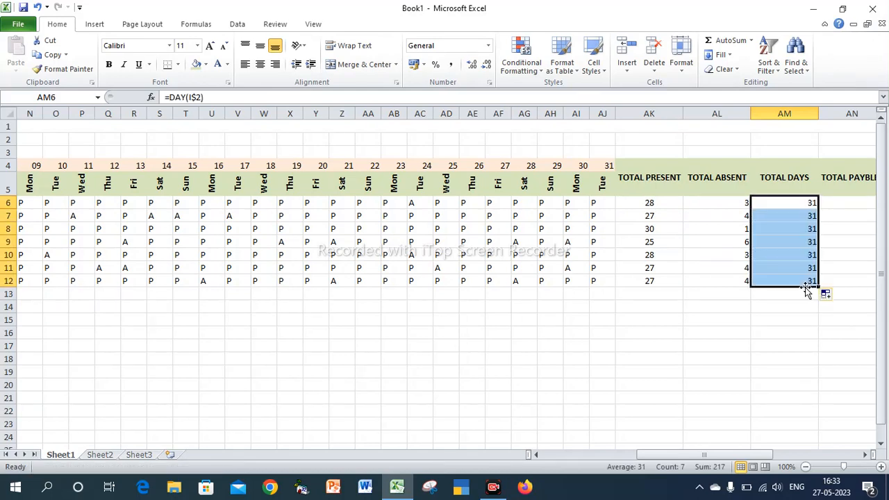
Enter =AM6-AL6 in the TOTAL PAYBLES cell AN6 and fill the formula down to AN12.
drag(659, 455, 688, 429)
click(744, 201)
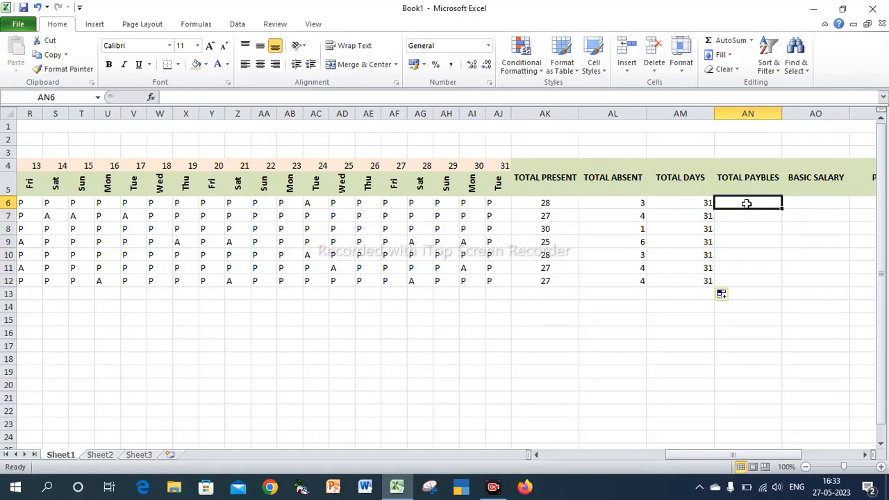
double_click(746, 202)
text(=)
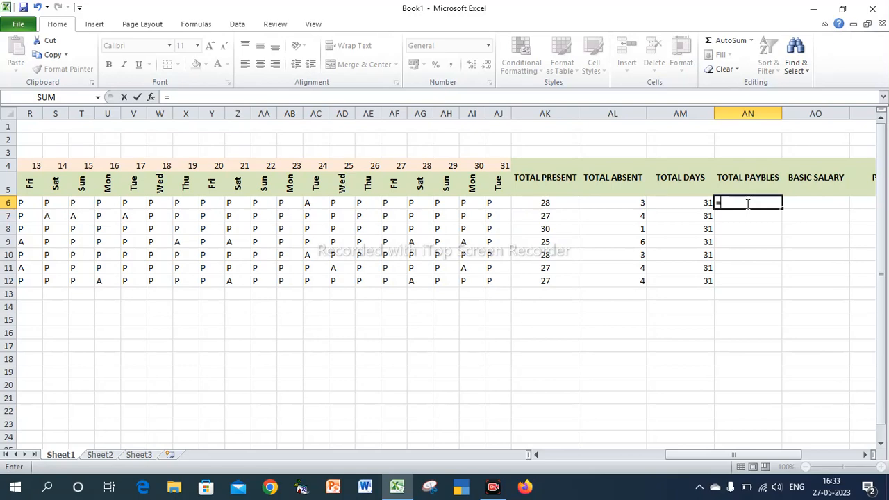
click(678, 203)
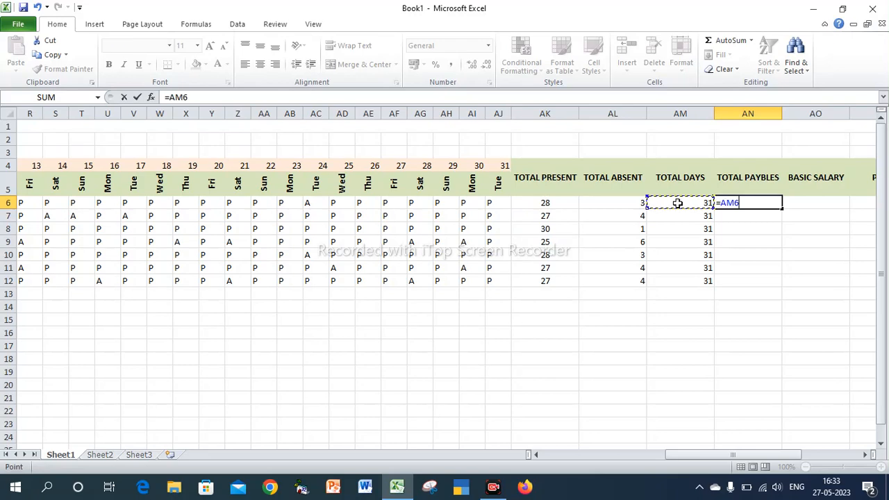
text(-)
click(604, 201)
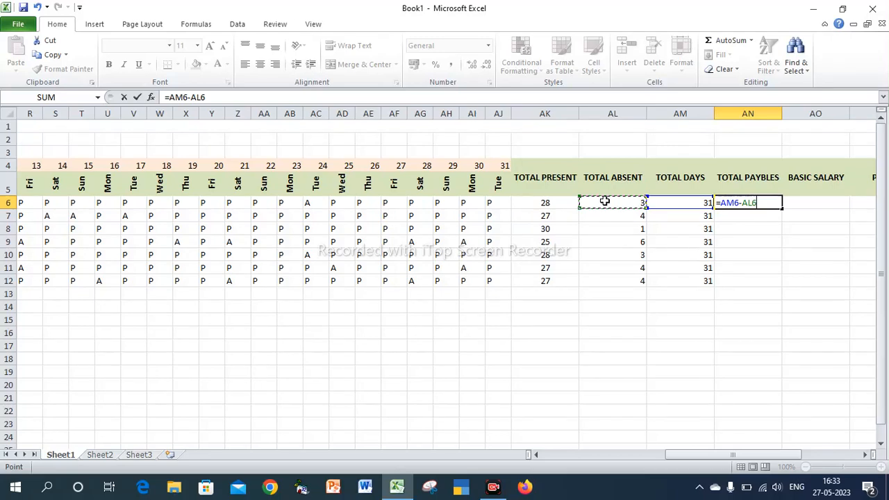
key(Return)
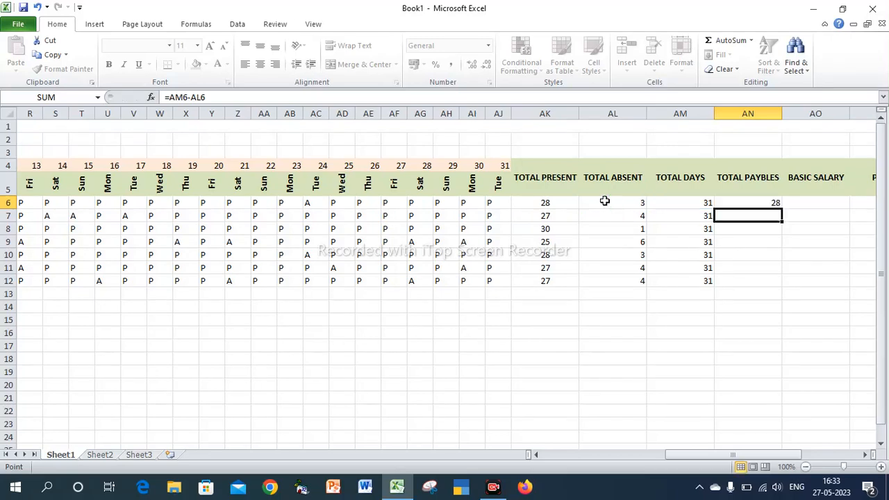
click(743, 202)
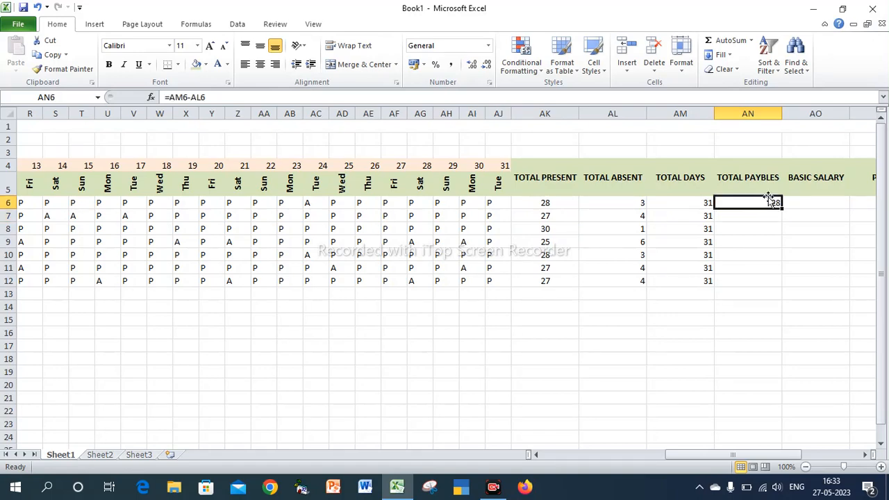
drag(782, 209, 773, 289)
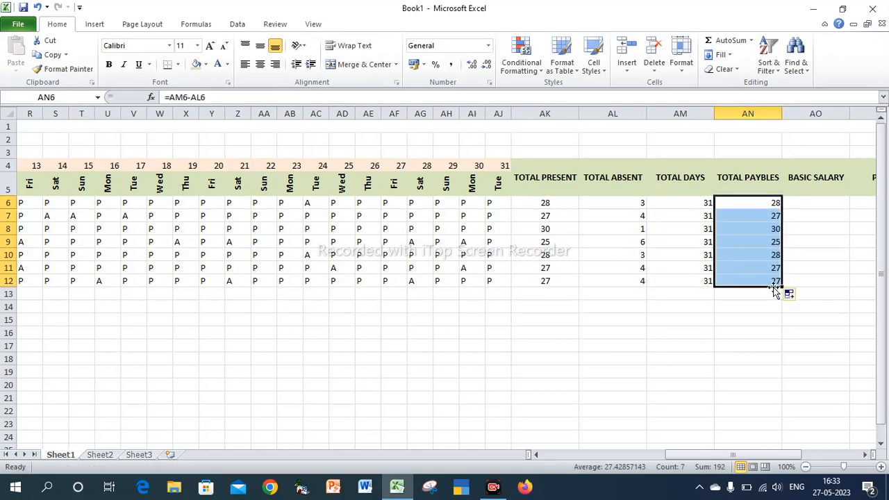
Enter the basic salaries 9000, 7000 and 8000 for the first three employees in AO6:AO8.
click(816, 202)
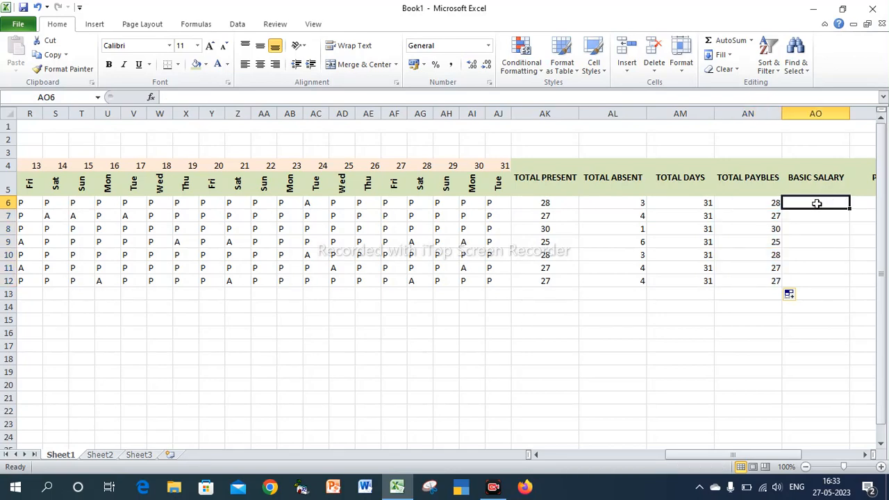
text(9000)
key(Return)
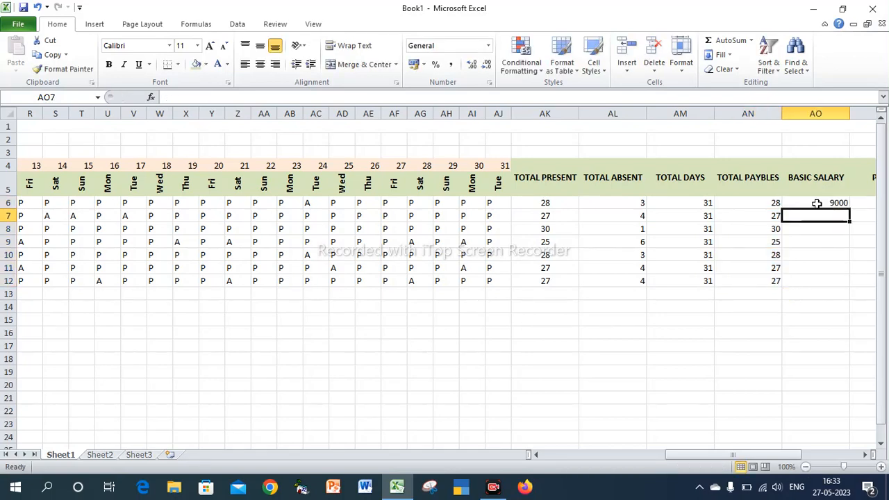
text(7000)
key(Return)
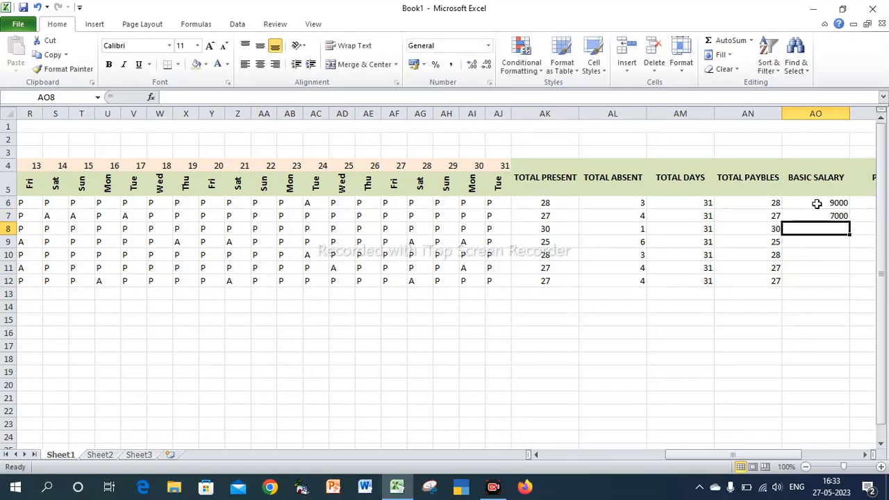
text(800)
key(Return)
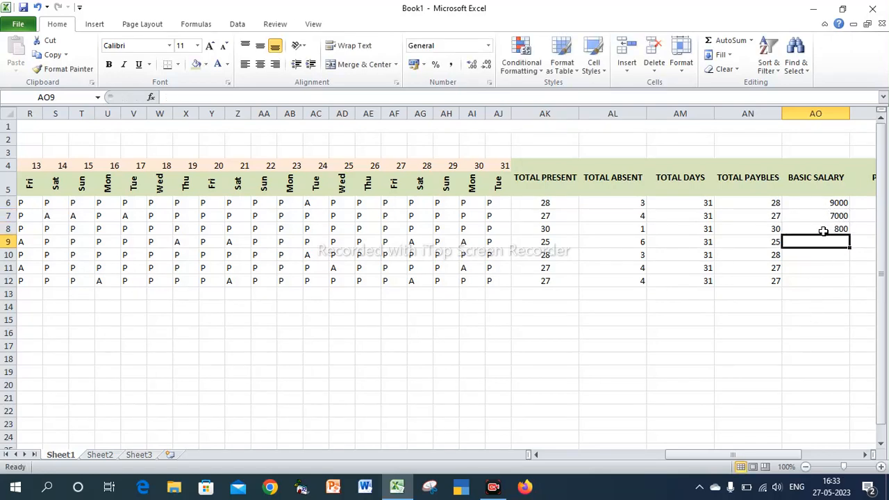
click(823, 230)
text(8000)
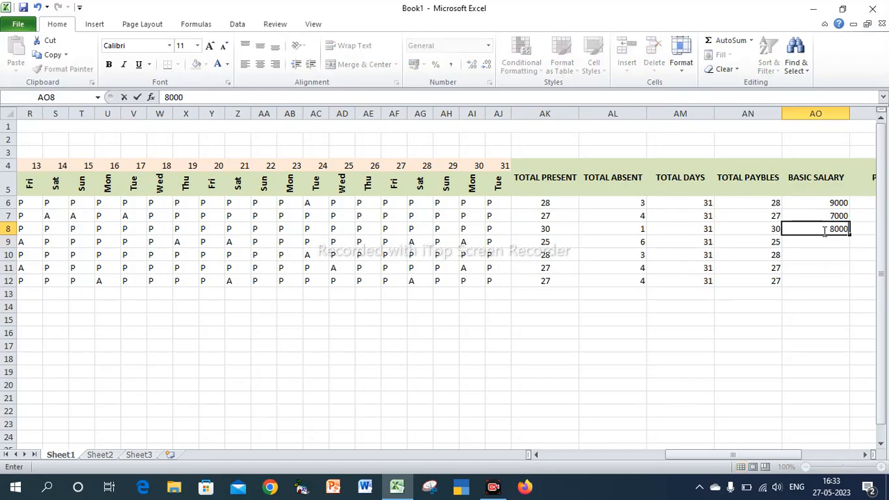
key(Return)
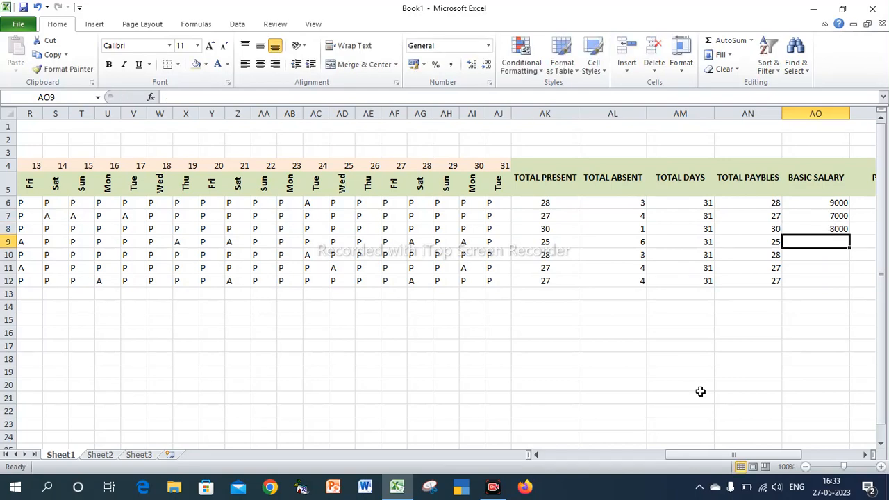
Enter =AO6*5/100 in the PF 5% cell AP6 and fill the formula down to AP12.
key(Right)
key(Right)
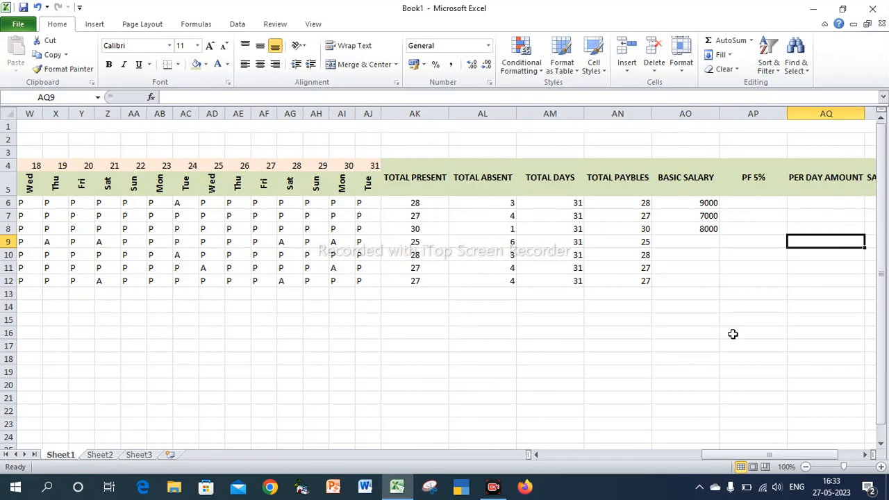
key(Up)
key(Up)
key(Up)
key(Left)
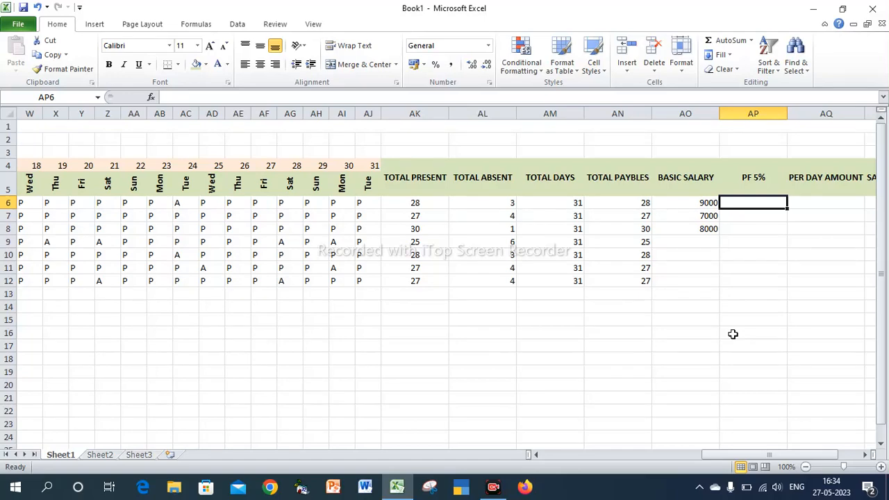
text(=)
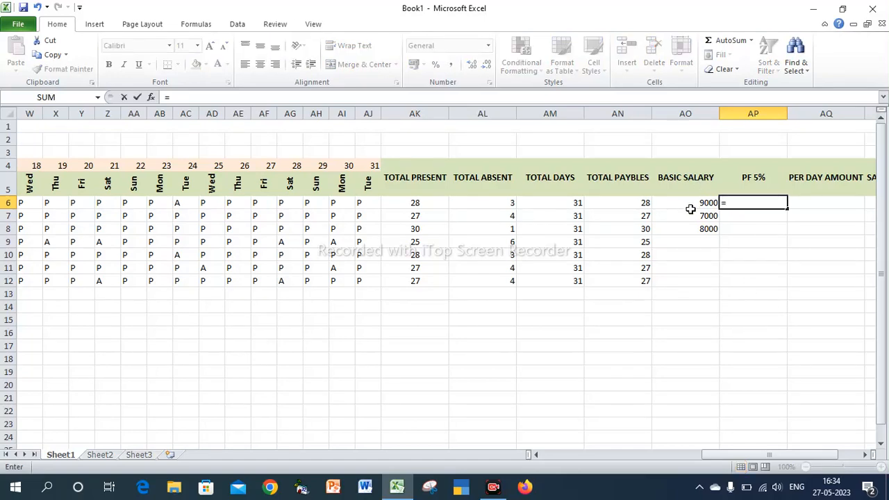
click(691, 204)
text(*)
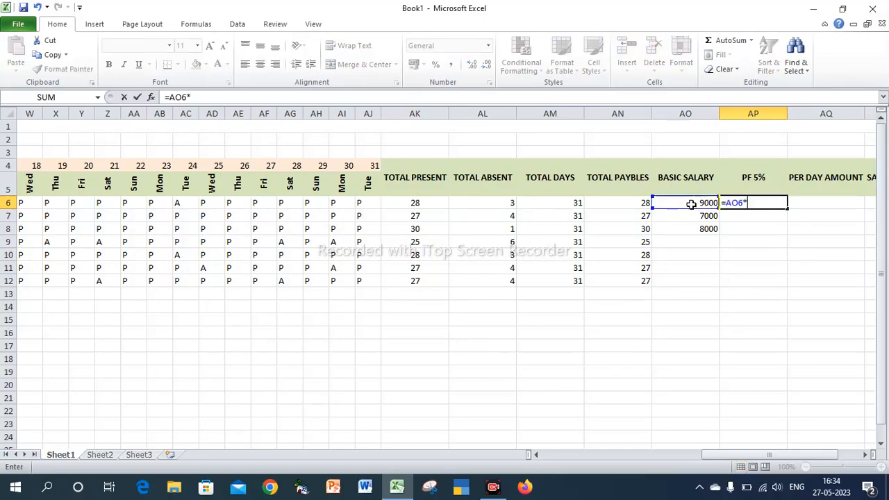
text(5/100)
key(Return)
click(766, 203)
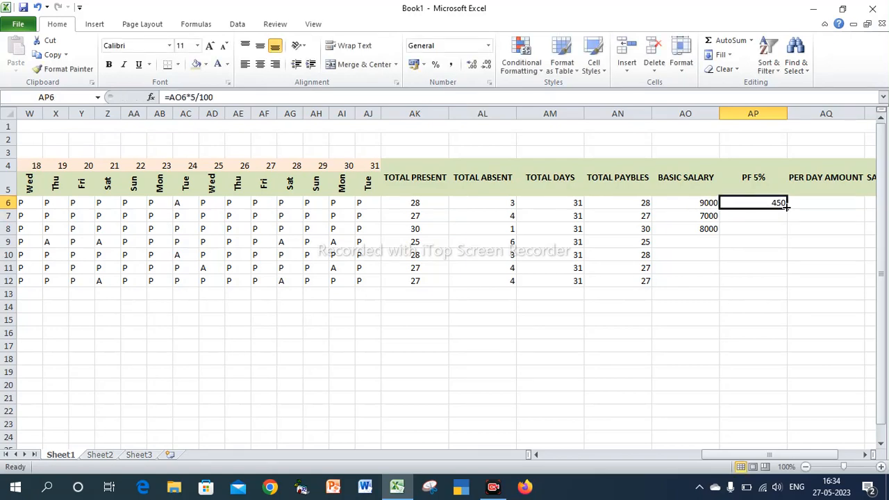
drag(786, 207, 776, 283)
Enter the remaining basic salaries 6000, 7000, 8000 and 9000 in AO9:AO12.
click(713, 239)
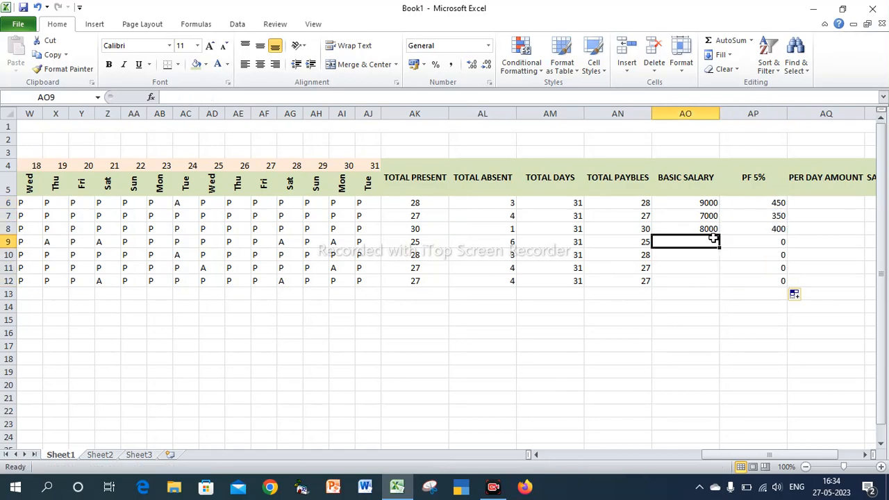
text(6000)
key(Return)
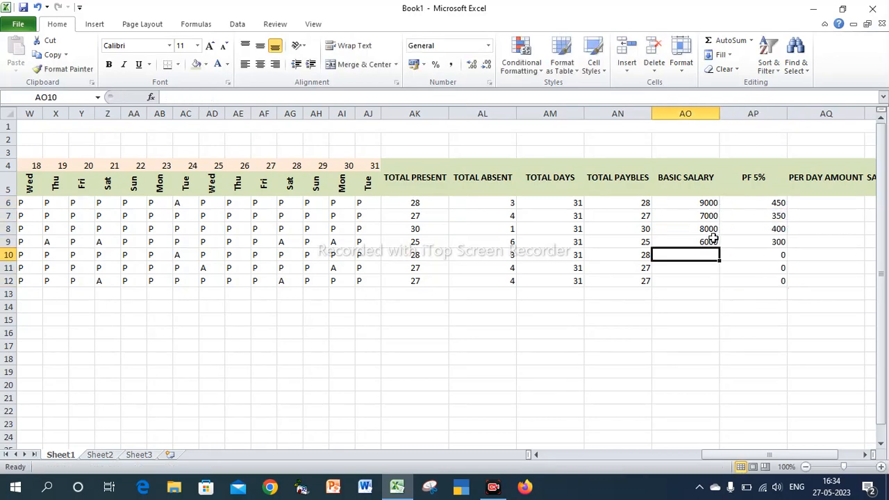
text(7000)
key(Return)
text(8000)
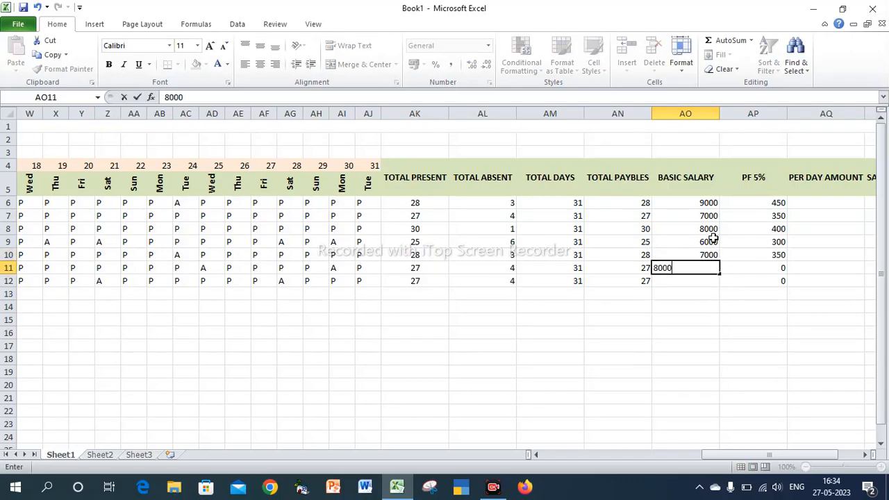
key(Return)
text(9000)
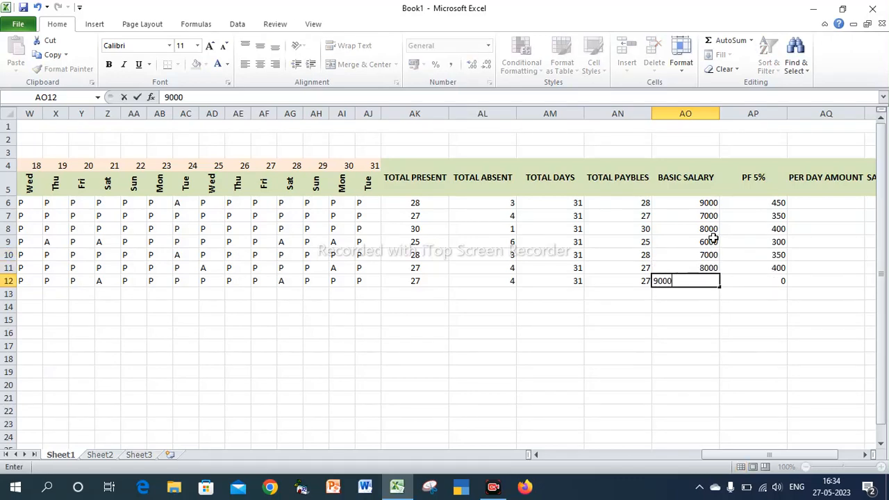
key(Return)
Enter =AO6/AM6 in the PER DAY AMOUNT cell AQ6 and fill the formula down to AQ12.
click(832, 203)
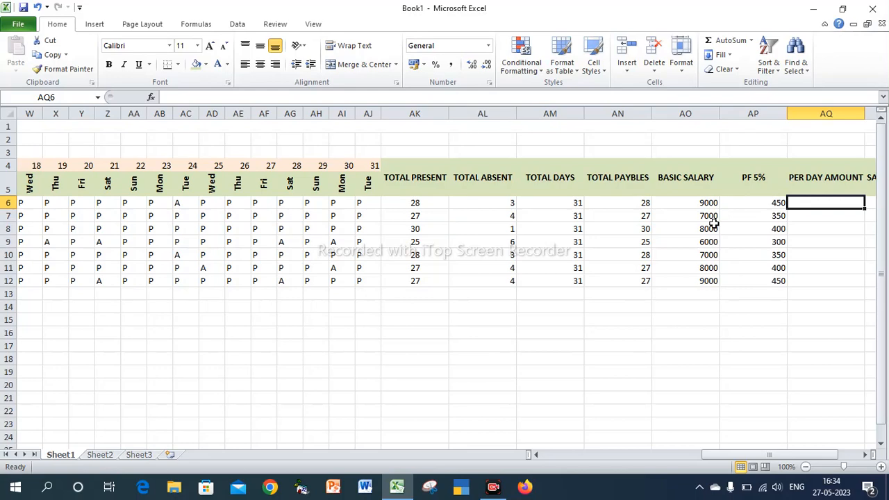
text(=)
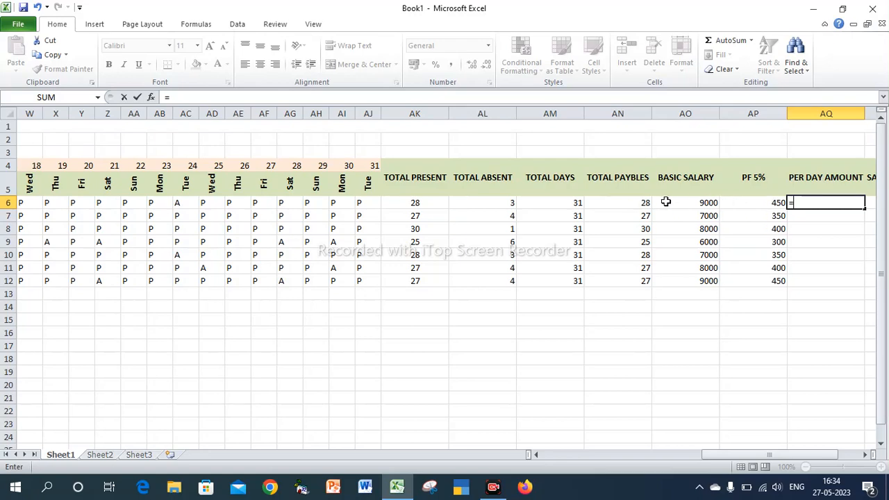
click(696, 203)
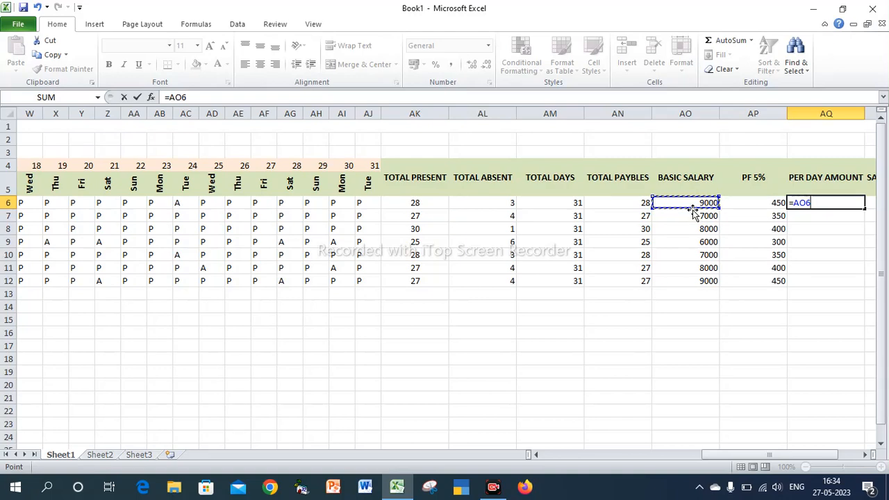
text(/)
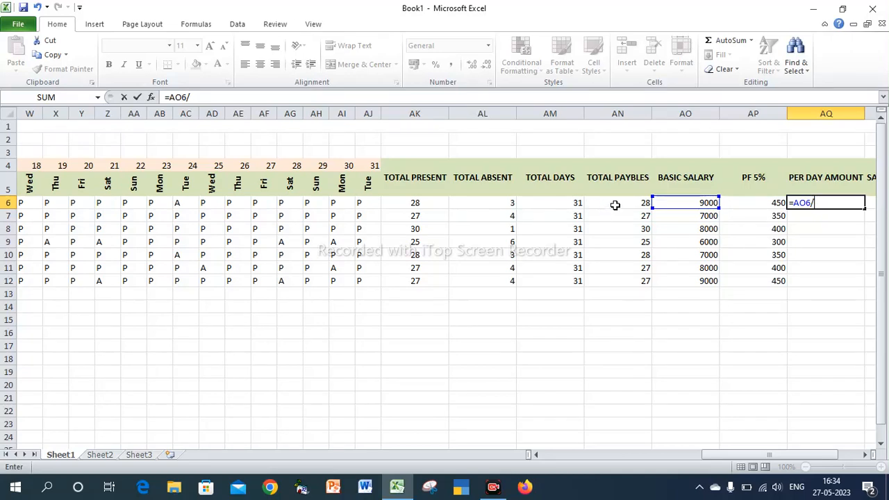
click(549, 202)
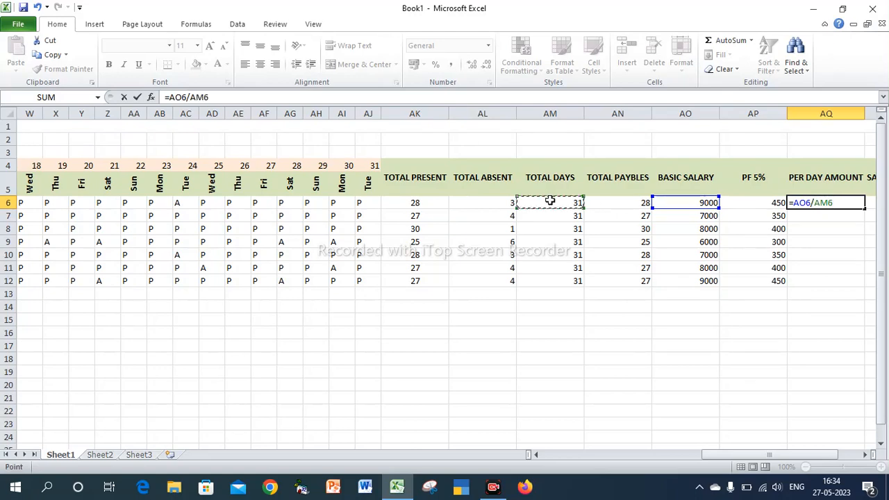
key(Return)
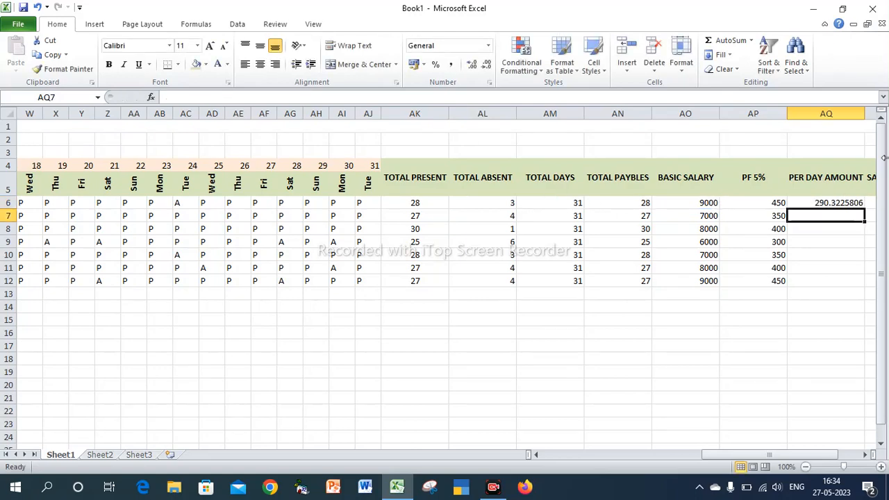
click(833, 202)
drag(865, 206, 796, 284)
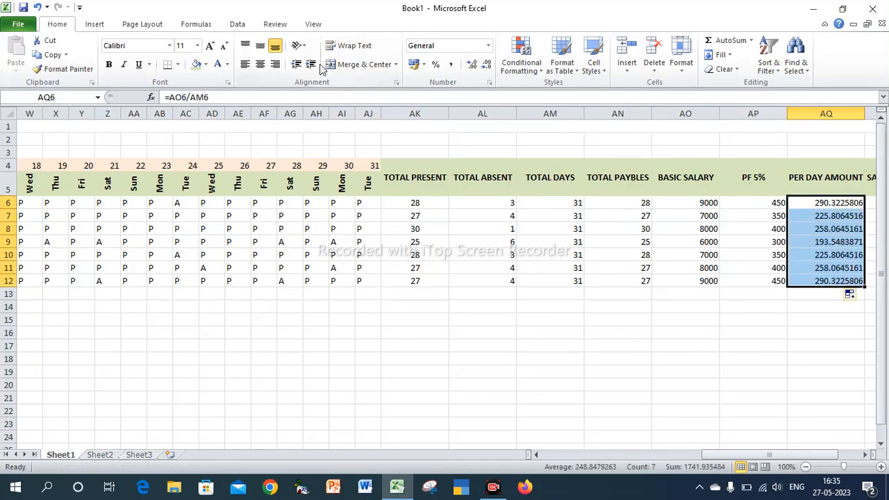
Reduce the per day amounts in AQ6:AQ12 to two decimal places.
click(487, 64)
click(487, 64)
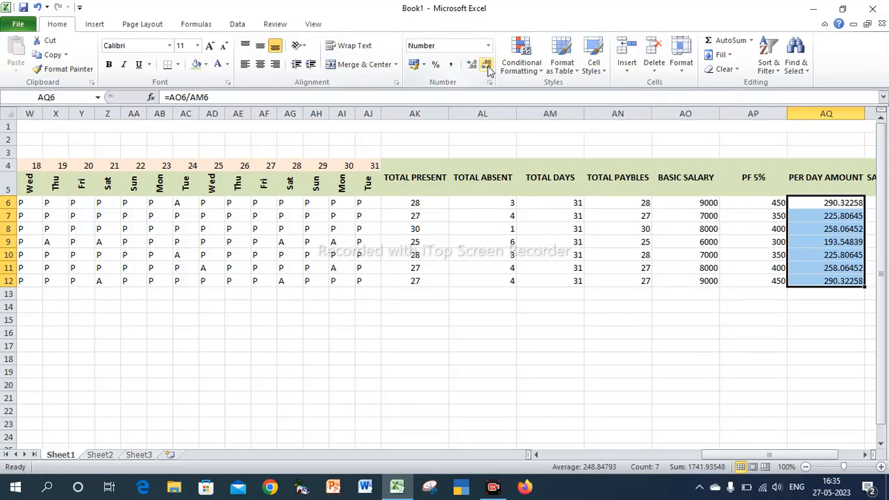
click(487, 64)
click(487, 64)
click(486, 64)
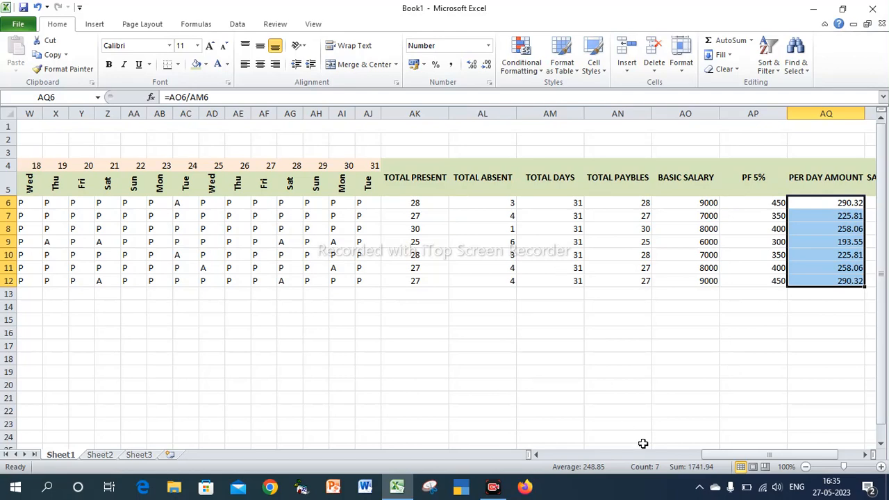
Enter =AQ6*AN6 in the SALARY PAYBLE cell AR6 and fill the formula down to AR12.
key(Right)
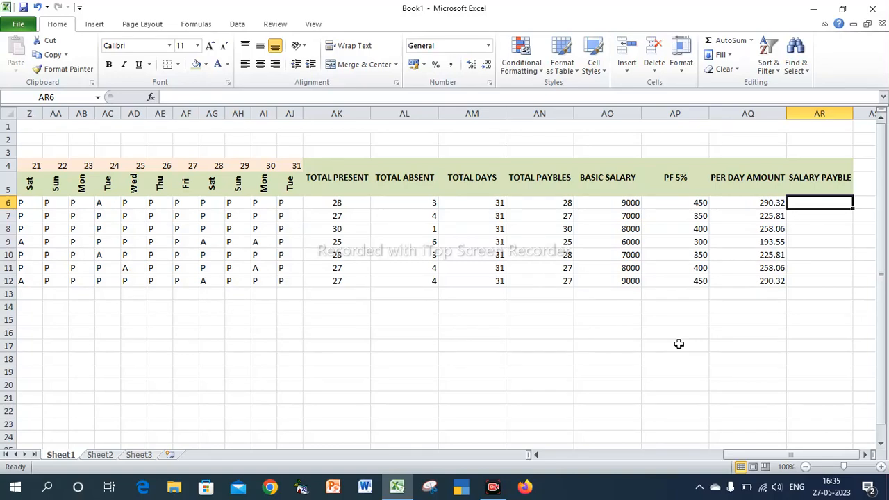
text(=)
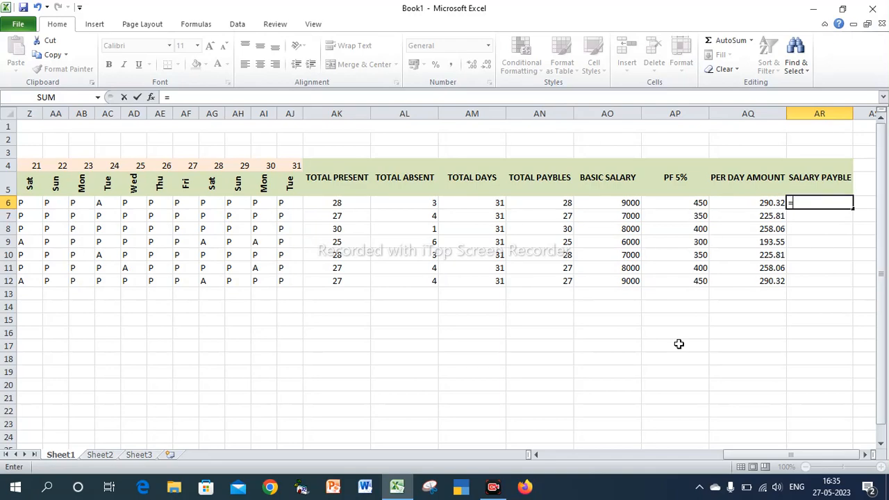
click(750, 203)
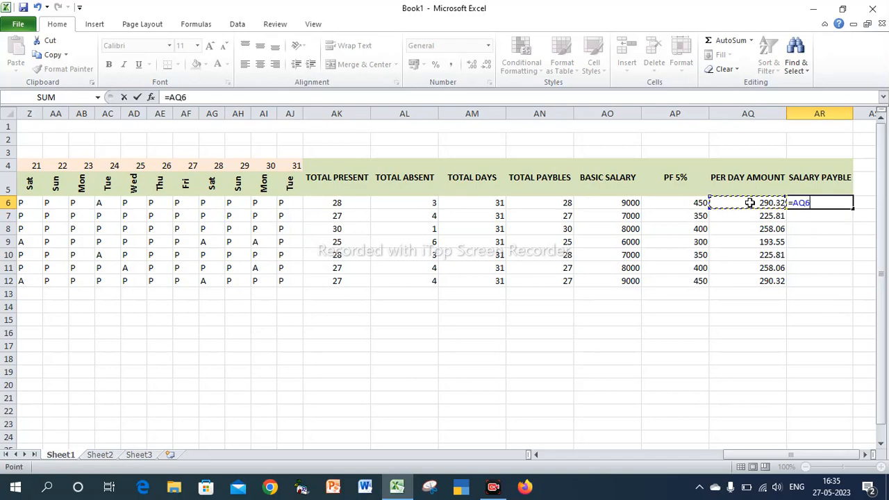
text(*)
click(543, 201)
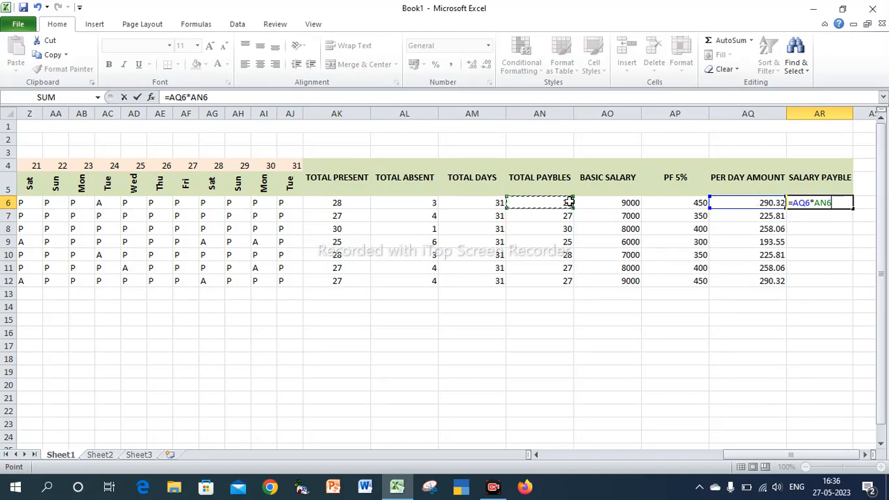
key(Return)
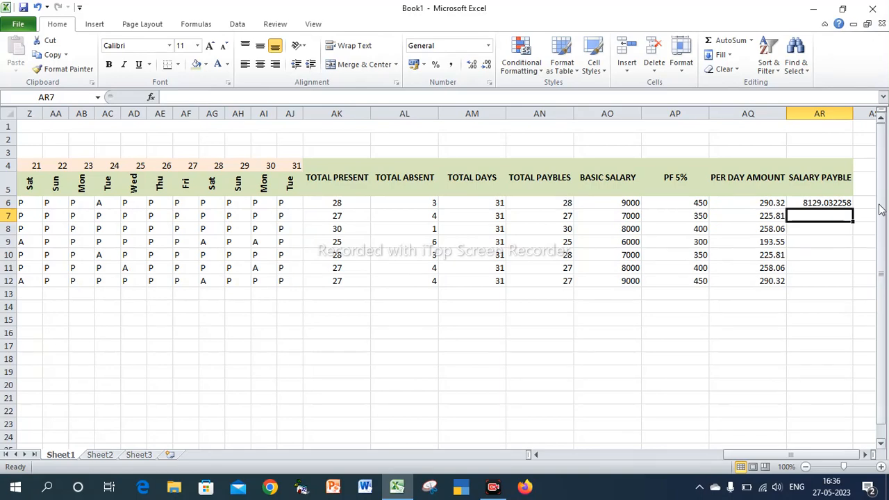
click(842, 204)
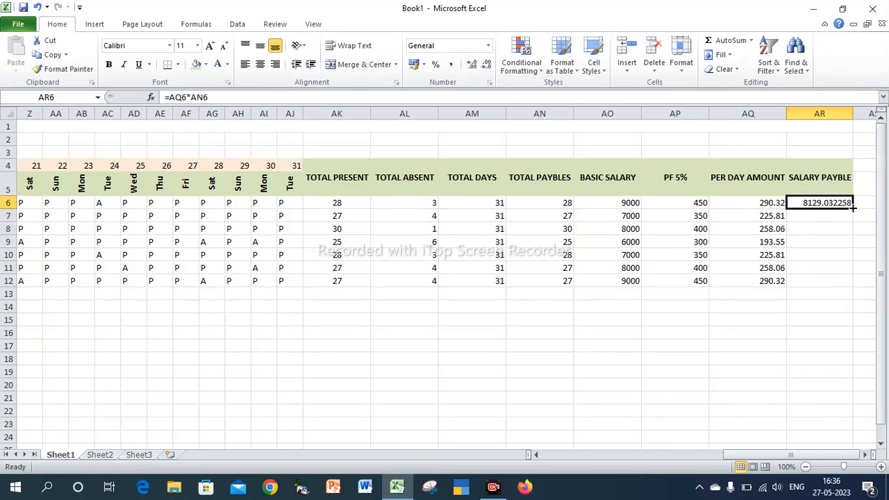
drag(852, 207, 849, 280)
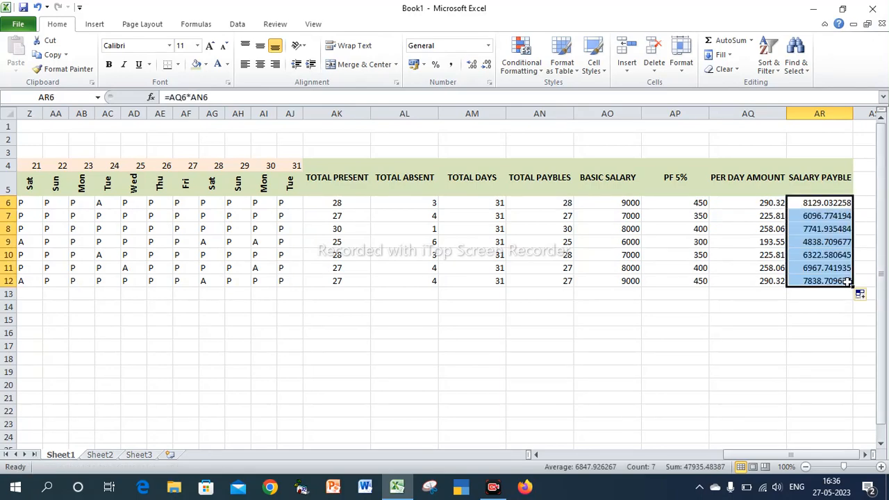
Remove all decimal places from the salary amounts in AR6:AR12.
click(488, 65)
click(489, 65)
click(488, 65)
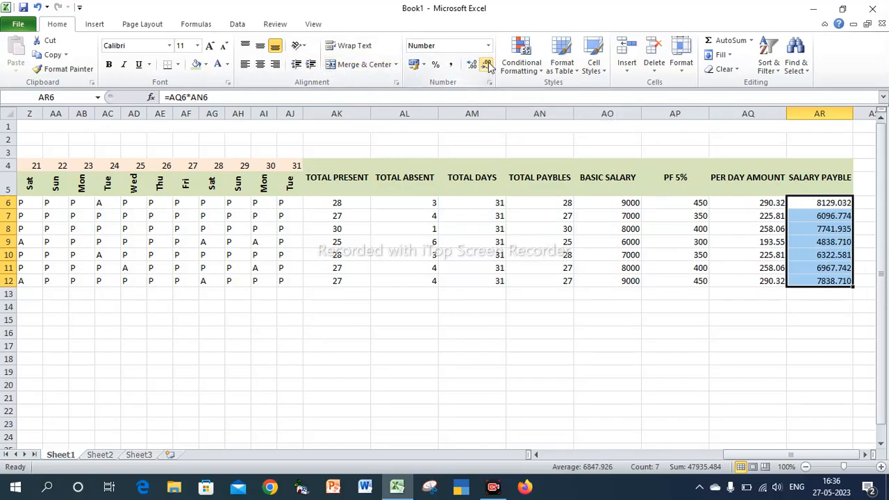
click(488, 65)
click(488, 65)
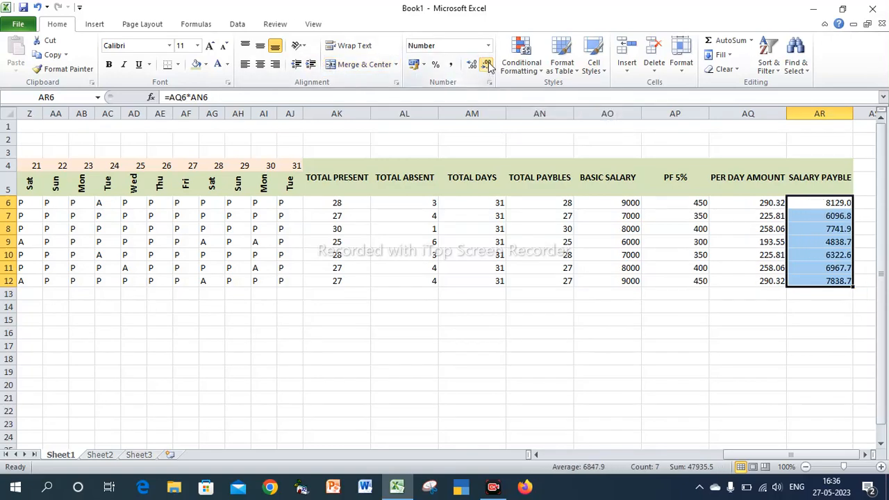
click(488, 65)
click(830, 202)
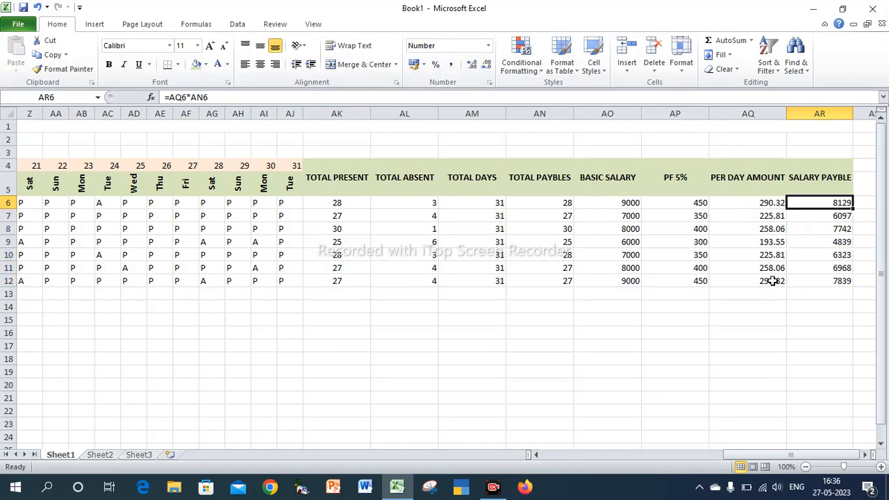
key(Right)
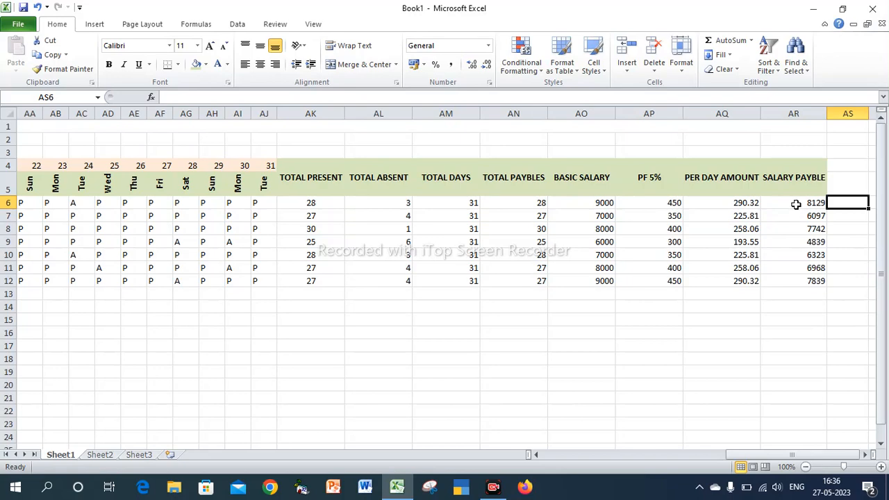
click(722, 202)
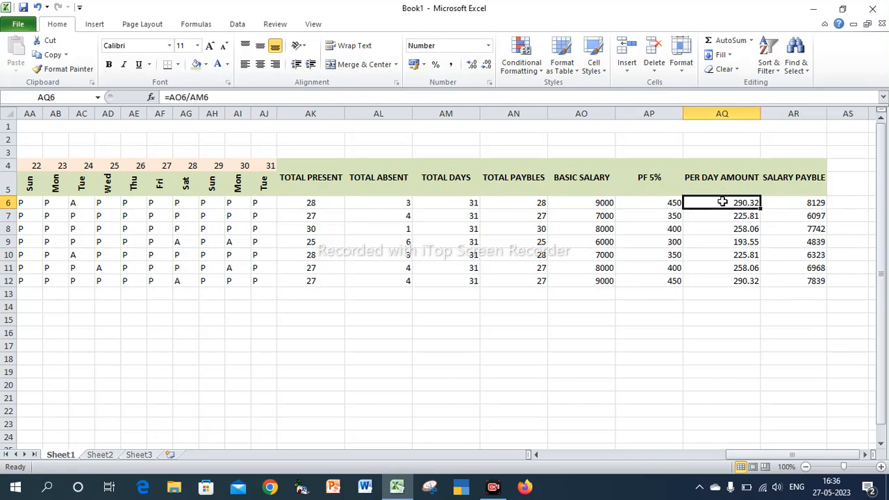
click(797, 202)
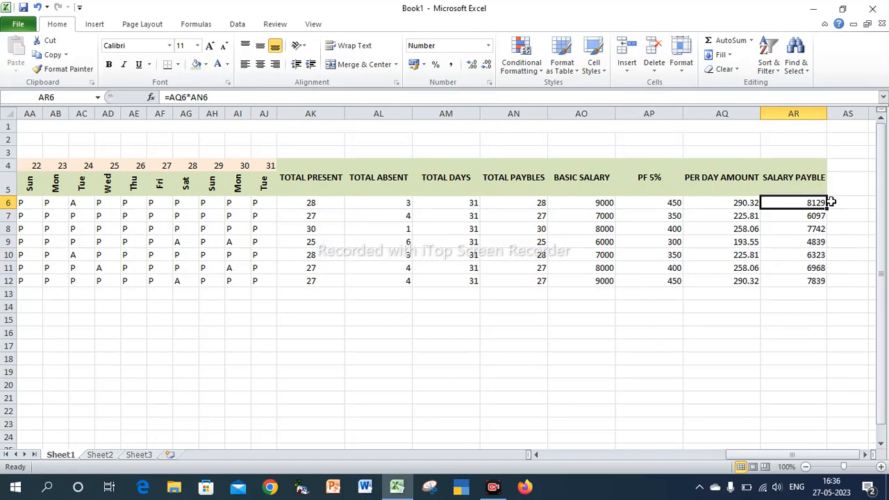
Merge and center AS4:AS5, enter the header NETT AMOUNT, and widen column AS to fit it.
drag(843, 165, 843, 182)
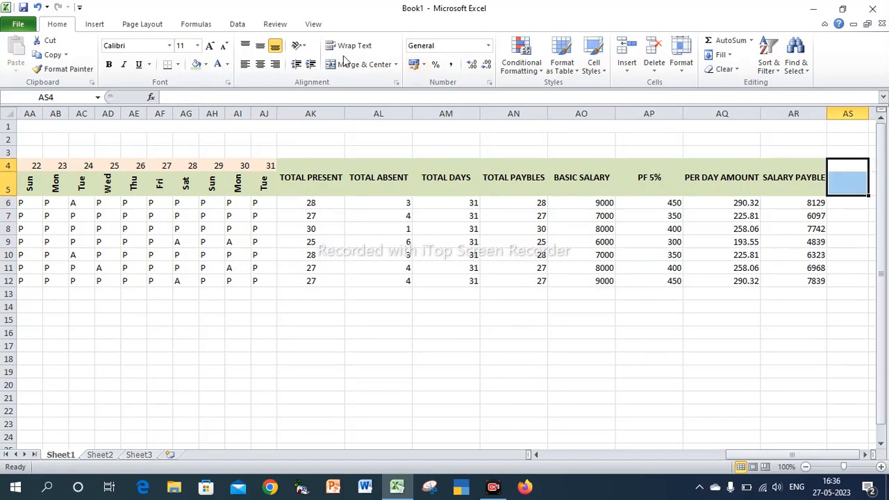
click(340, 66)
text(N)
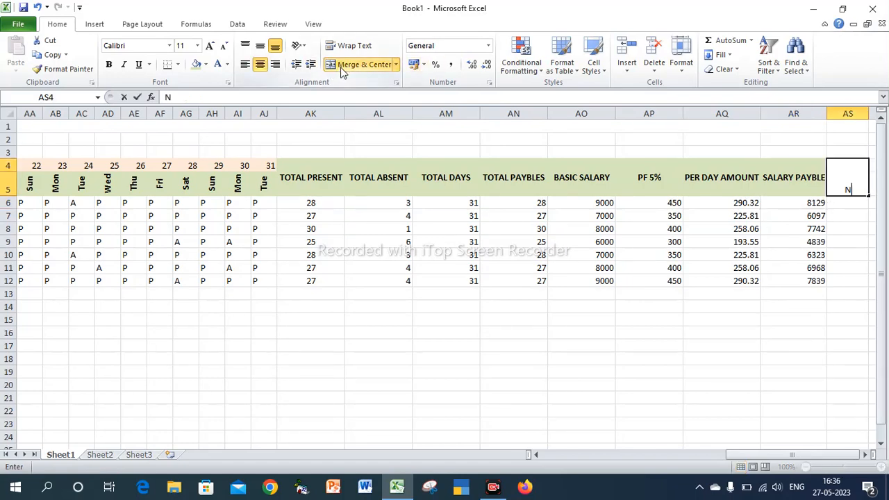
text(ETT AMOUNT)
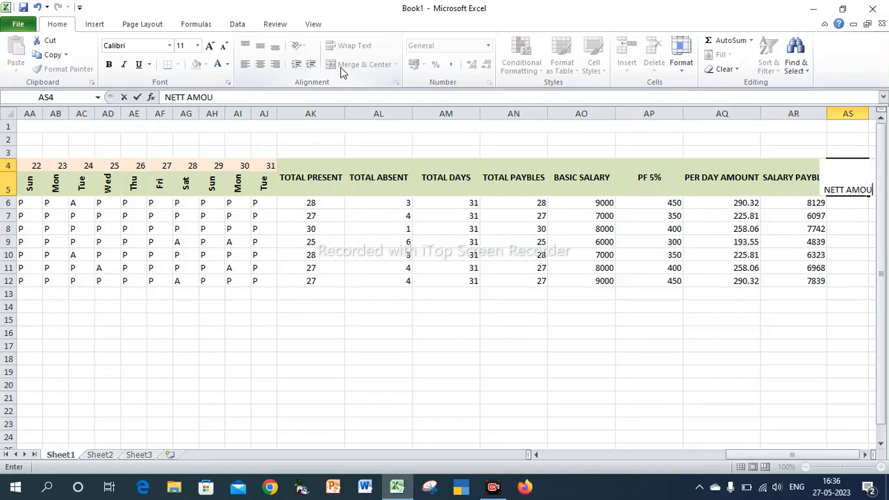
click(852, 246)
drag(864, 113, 876, 113)
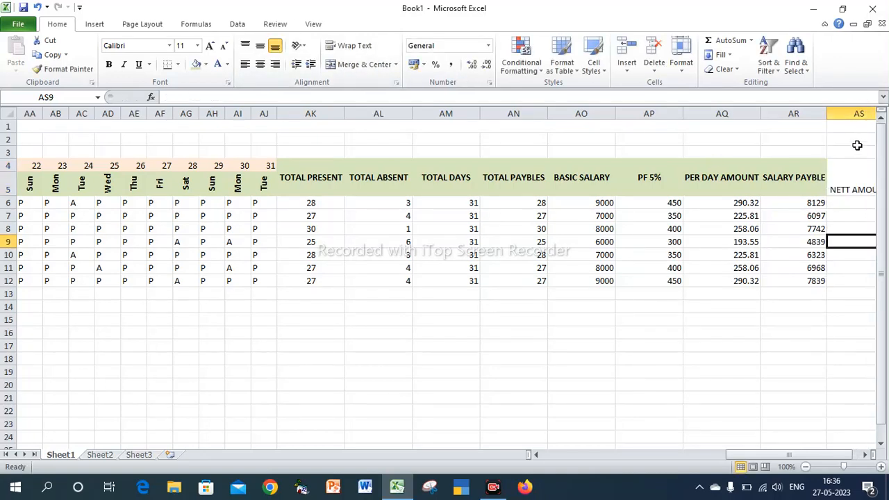
Middle-align the NETT AMOUNT header vertically and give it the same light green fill as the neighbouring headers.
click(857, 174)
click(261, 46)
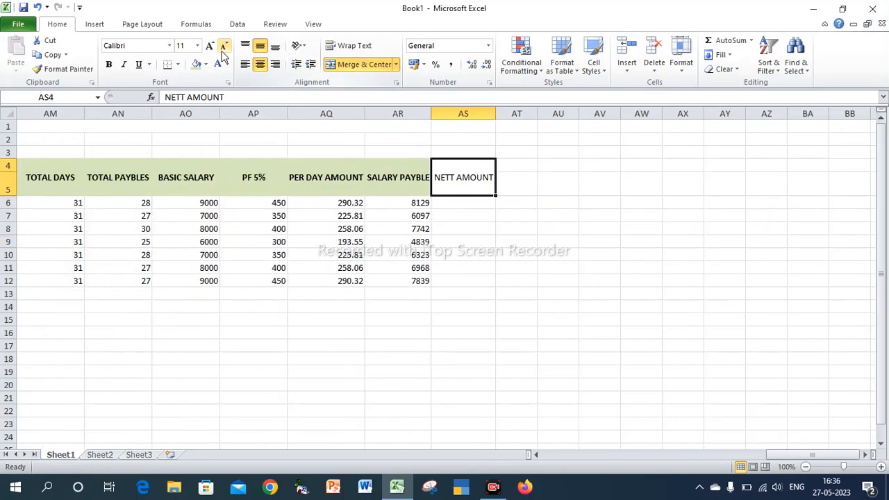
click(196, 64)
Enter =AR6-AP6 in the NETT AMOUNT cell AS6 and fill the formula down to AS12.
click(463, 201)
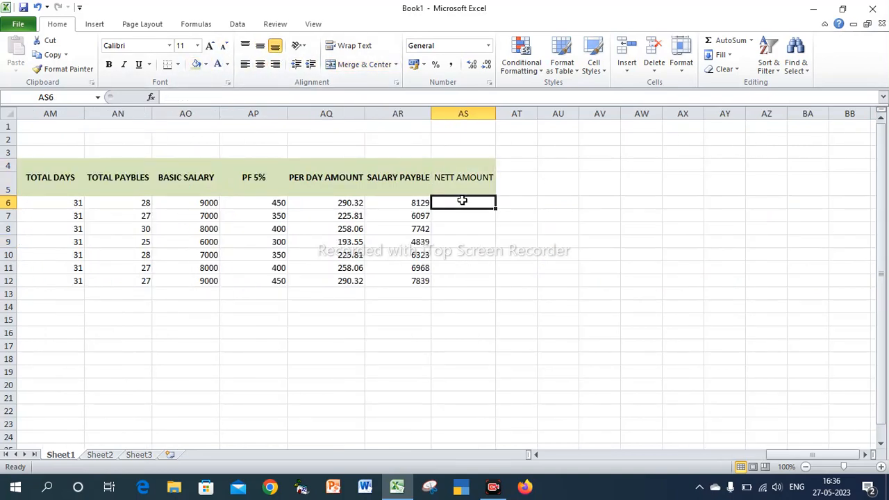
text(=)
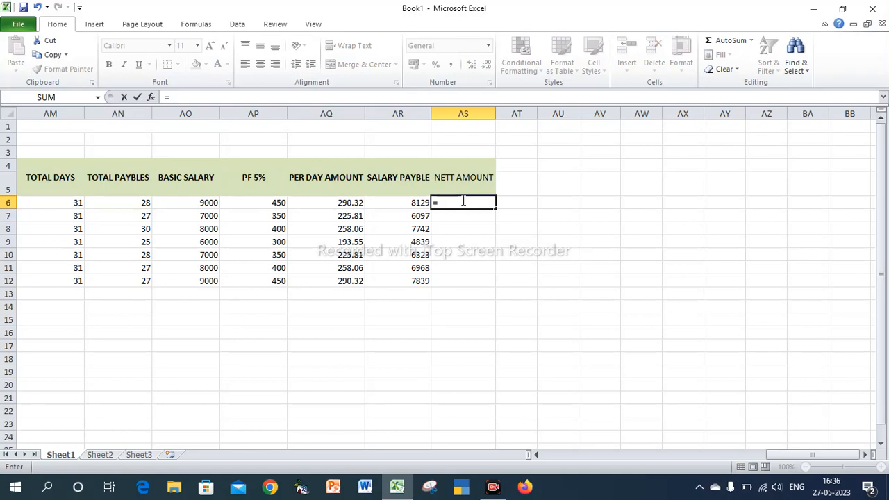
click(398, 203)
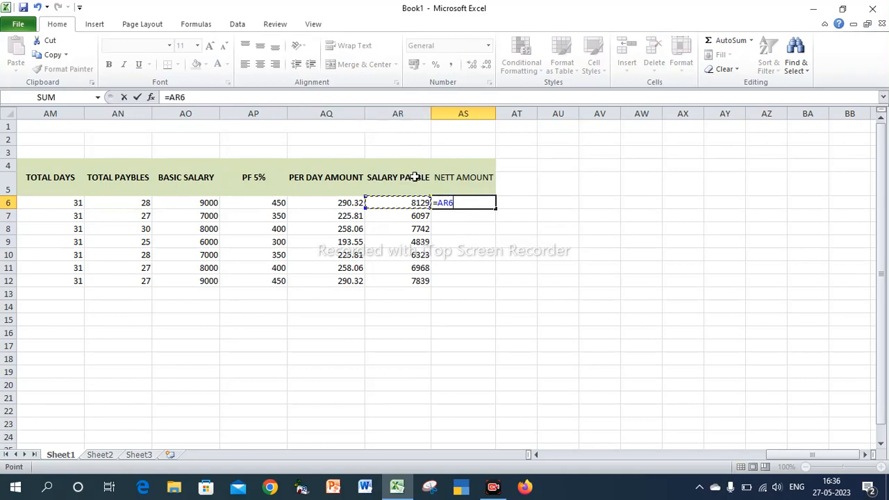
text(-)
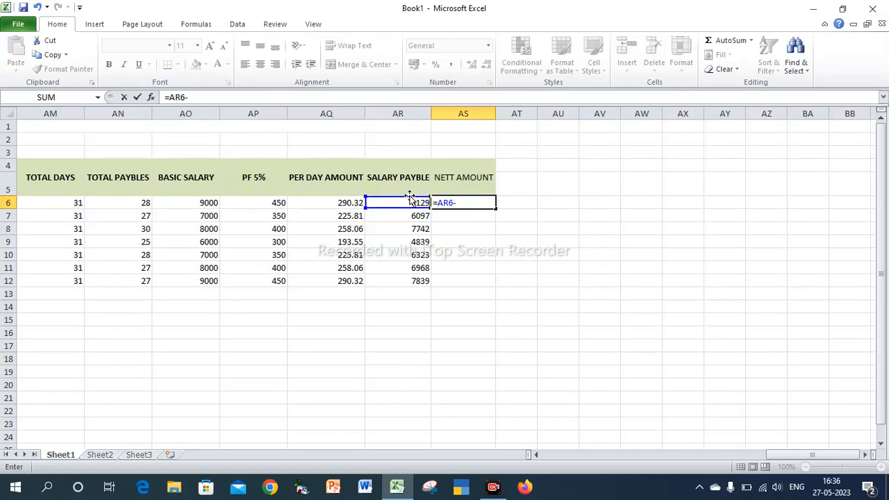
click(257, 203)
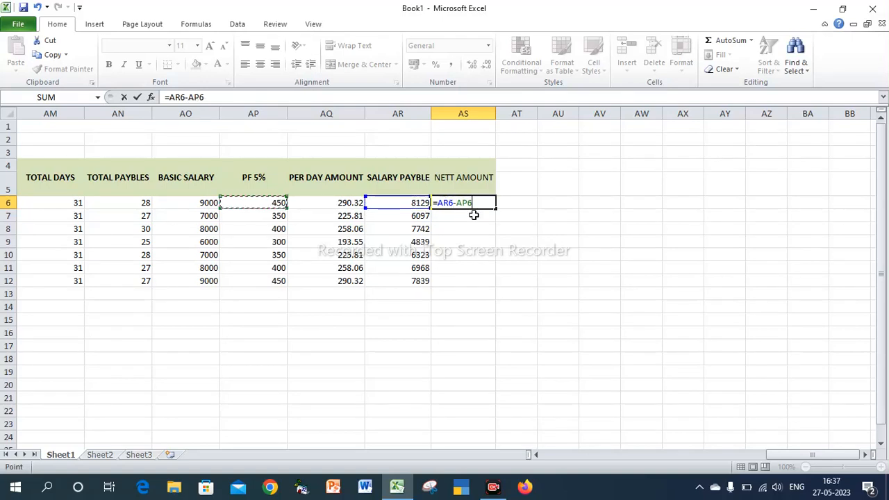
key(Return)
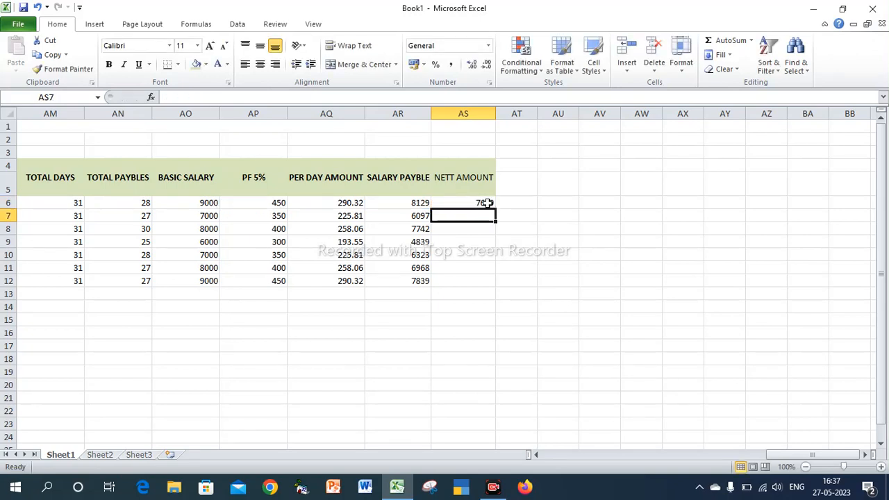
click(486, 202)
drag(496, 211, 490, 292)
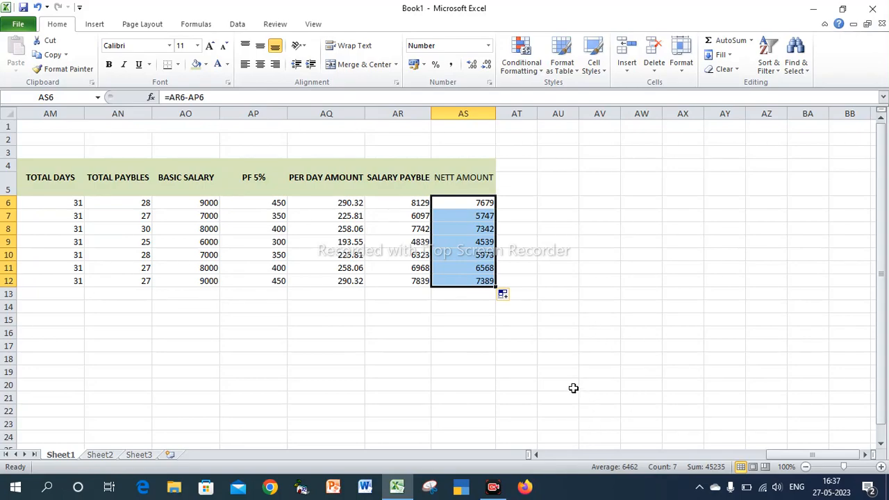
Return along row 6 to the first serial number cell A6.
key(Left)
key(Left)
key(Left)
key(Left)
key(Left)
key(Left)
key(Left)
key(Left)
key(Left)
key(Left)
key(Left)
key(Left)
key(Left)
key(Left)
key(Left)
key(Left)
key(Left)
key(Left)
key(Left)
key(Left)
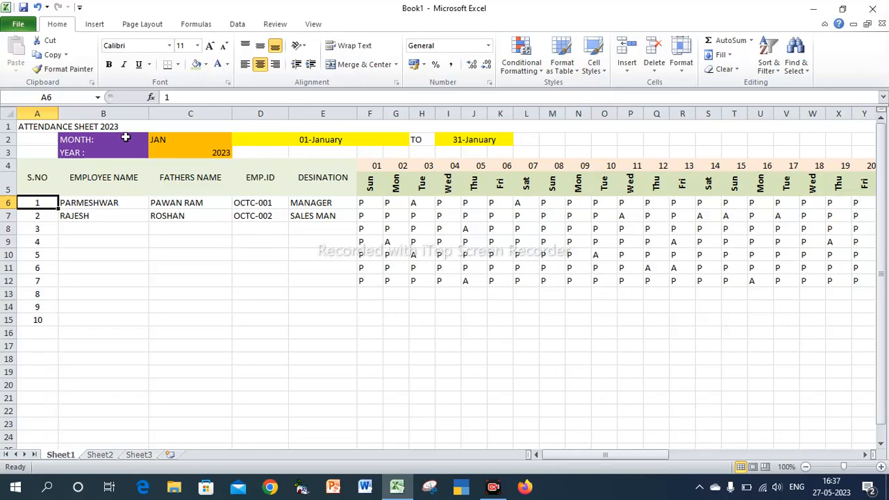
Copy the attendance table A1:AR15 from Sheet1 and paste it at A1 of Sheet2.
drag(52, 123, 93, 319)
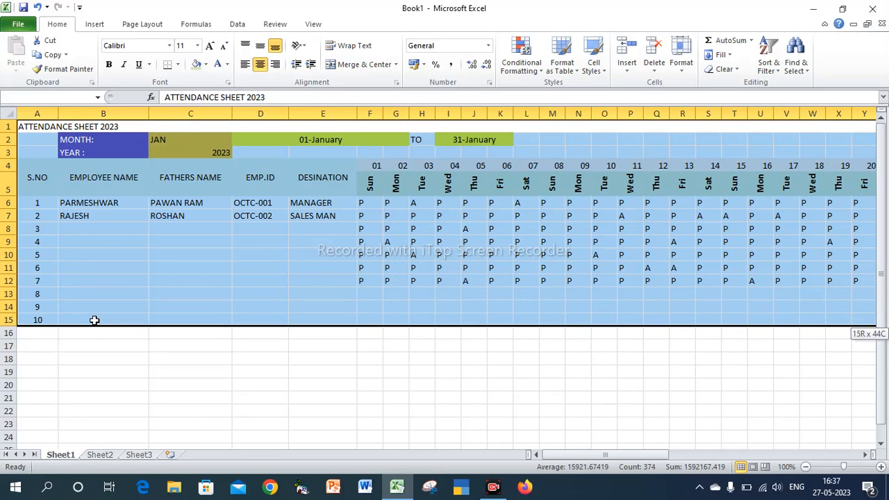
click(53, 55)
click(100, 454)
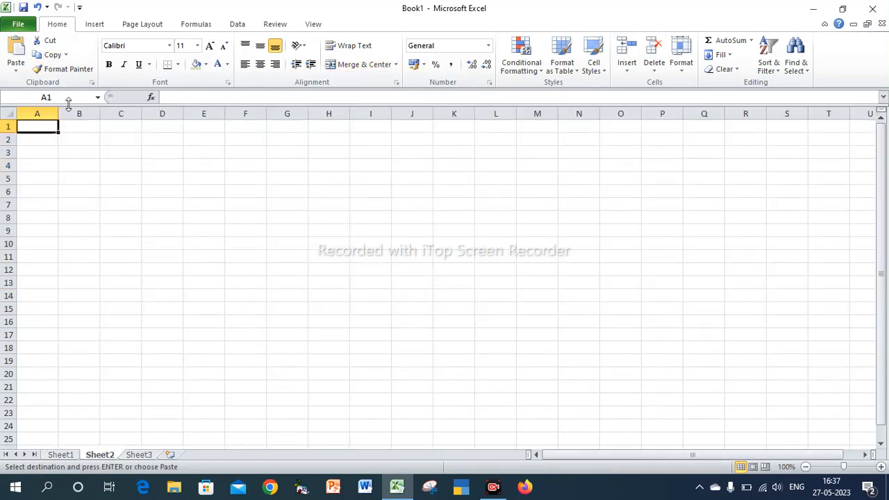
click(16, 50)
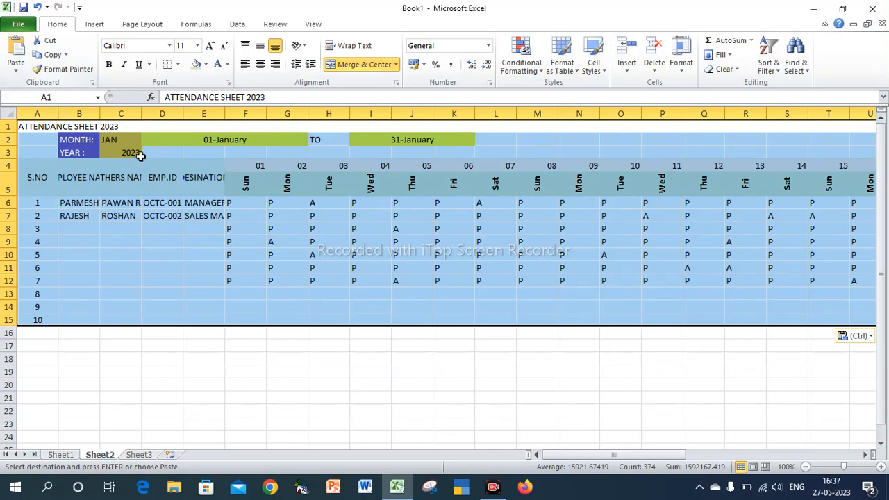
Widen Sheet2's columns B, C and E to fit their text and set the month in C2 to FEB.
click(127, 139)
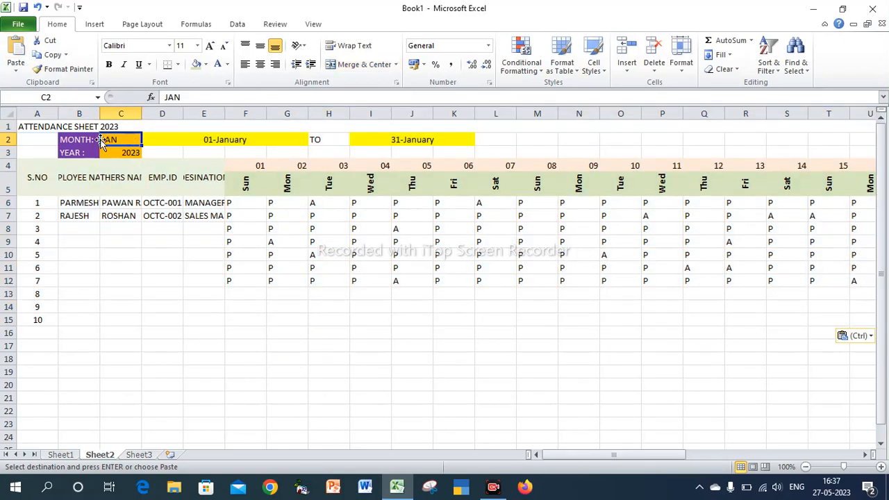
drag(100, 114, 199, 114)
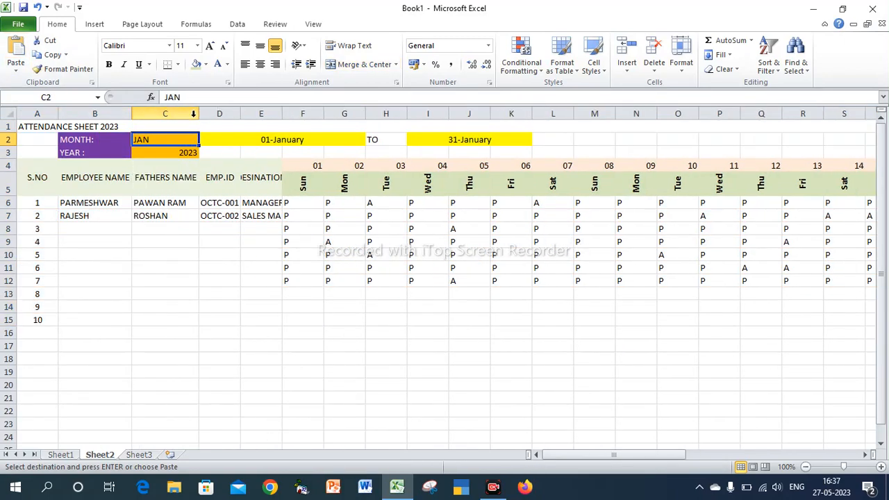
drag(282, 114, 296, 114)
text(FEB)
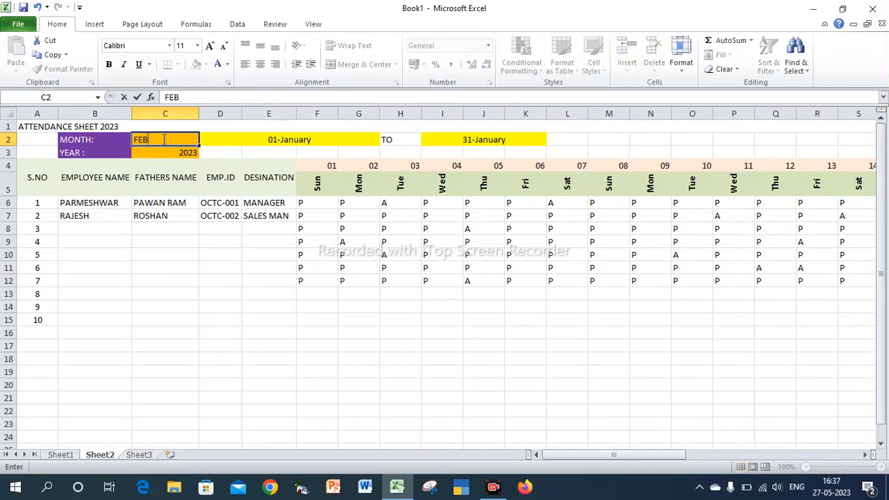
key(Return)
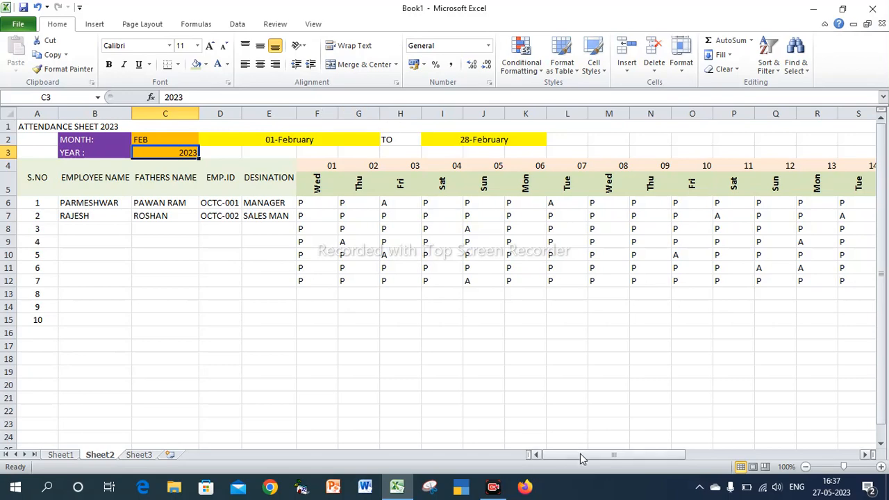
Delete the three sheet columns AH to AJ, which have no date for February.
drag(580, 454, 734, 457)
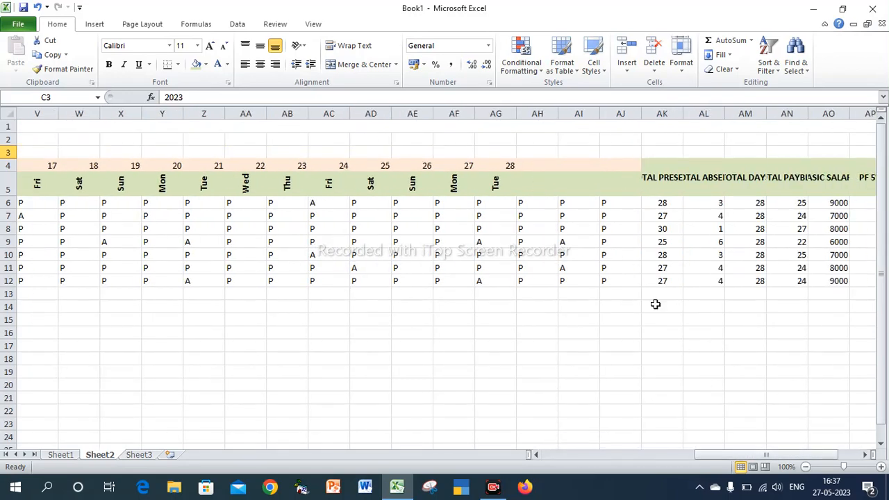
drag(539, 163, 612, 168)
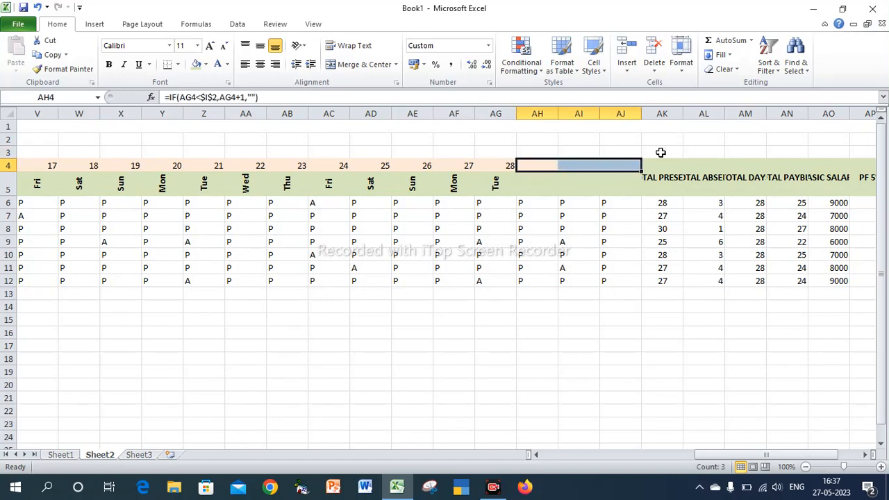
click(653, 67)
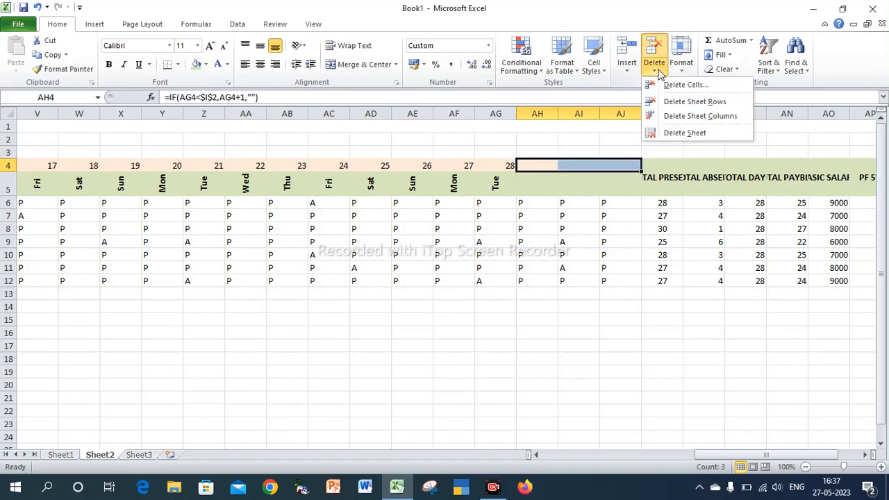
click(675, 118)
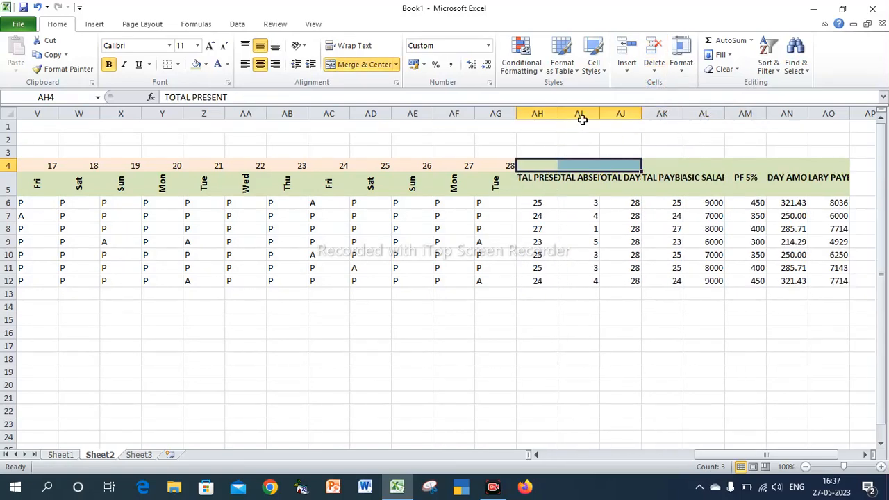
Widen columns AH to AL to fit the headers from TOTAL PRESENT through BASIC SALARY.
double_click(557, 112)
double_click(626, 113)
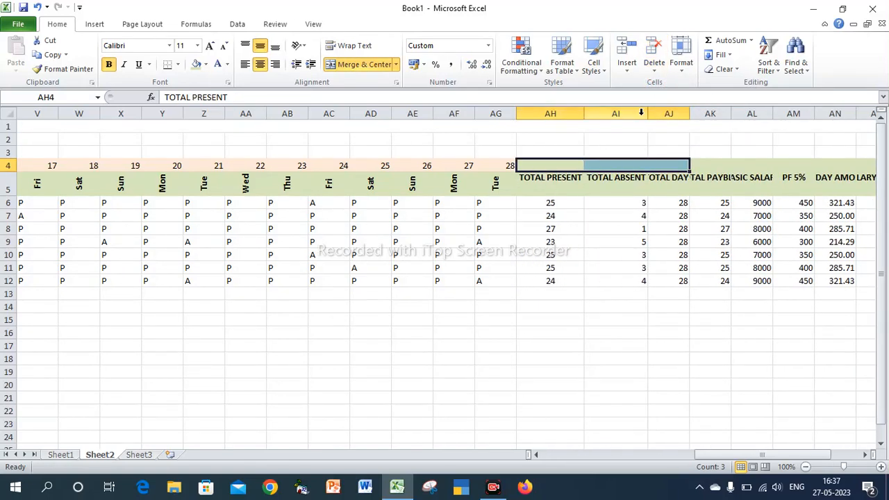
double_click(698, 113)
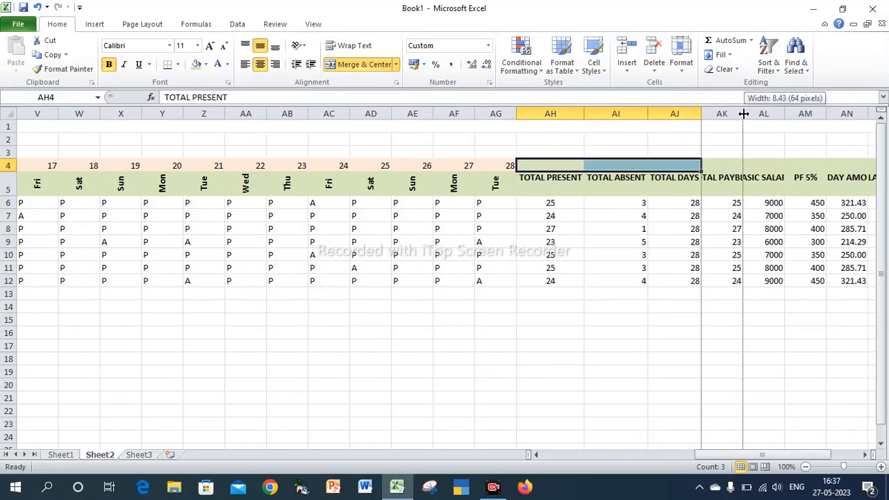
double_click(743, 113)
double_click(810, 113)
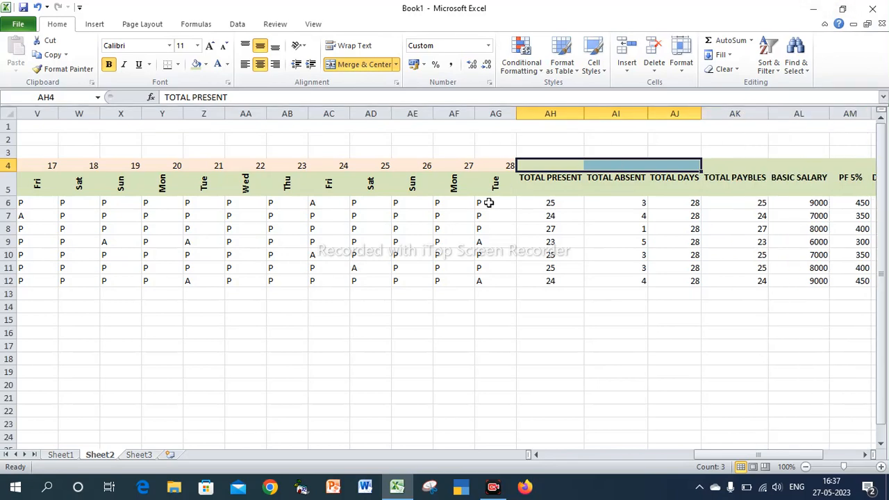
Clear all the copied P/A attendance marks in F6:AG12, then select the totals in AH6:AJ9 to check them.
drag(488, 202, 490, 266)
drag(488, 281, 193, 280)
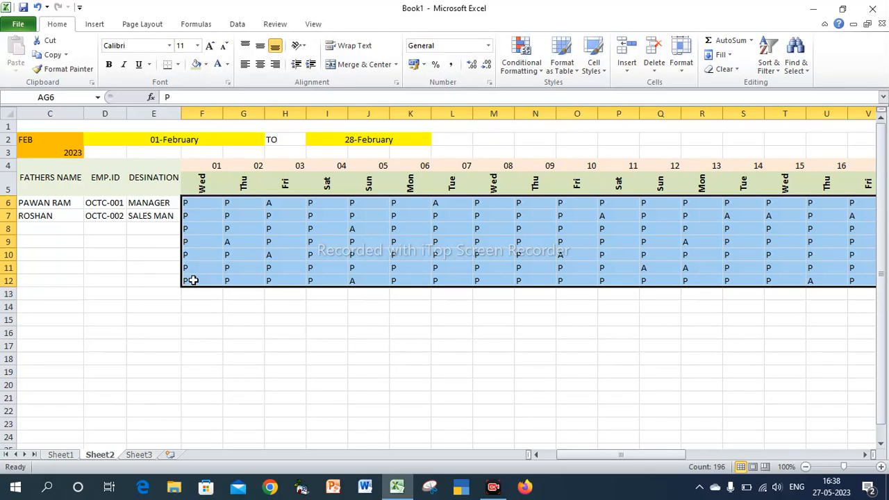
key(Delete)
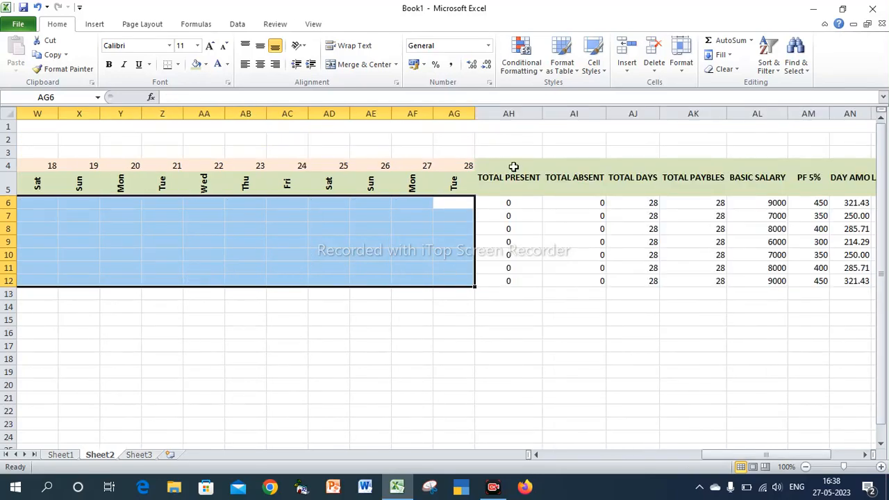
drag(509, 202, 634, 243)
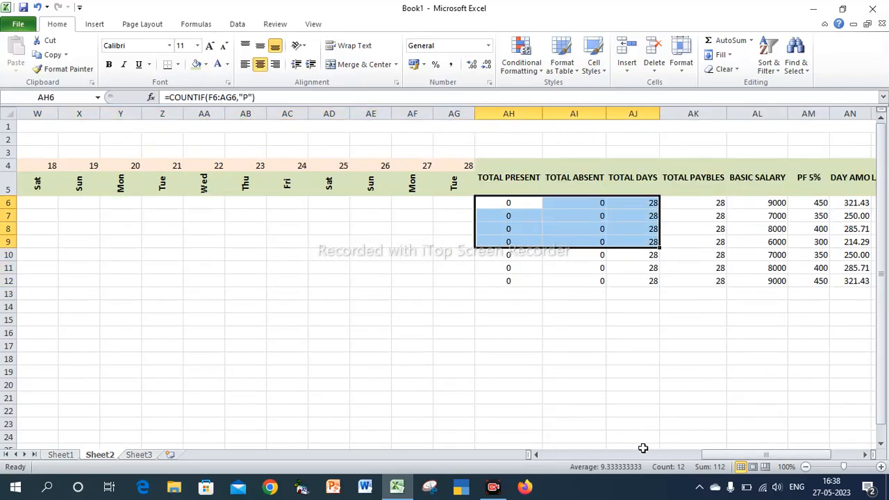
Mark the first employee P for days 01 to 04 and A for day 05 in F6:J6.
click(491, 339)
key(Left)
key(Left)
key(Left)
key(Left)
key(Left)
key(Left)
key(Left)
key(Left)
key(Left)
key(Left)
key(Left)
key(Left)
key(Left)
key(Left)
key(Left)
key(Left)
key(Left)
key(Left)
key(Left)
key(Left)
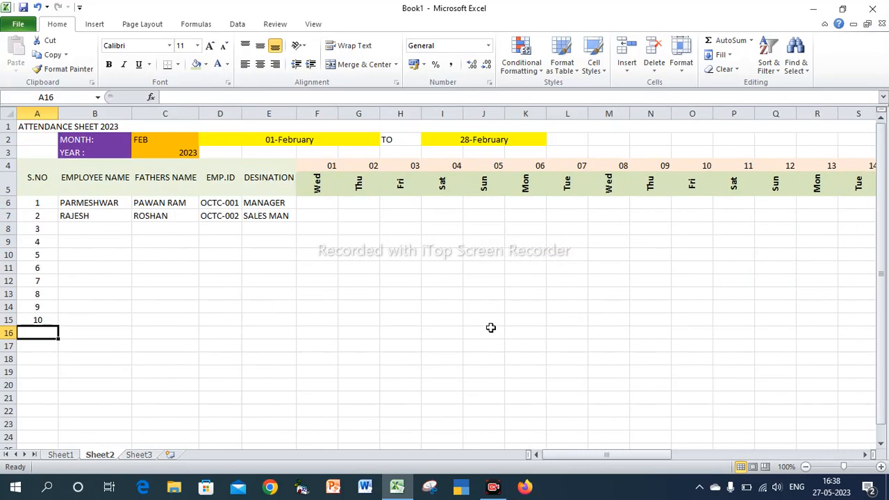
click(329, 202)
text(P)
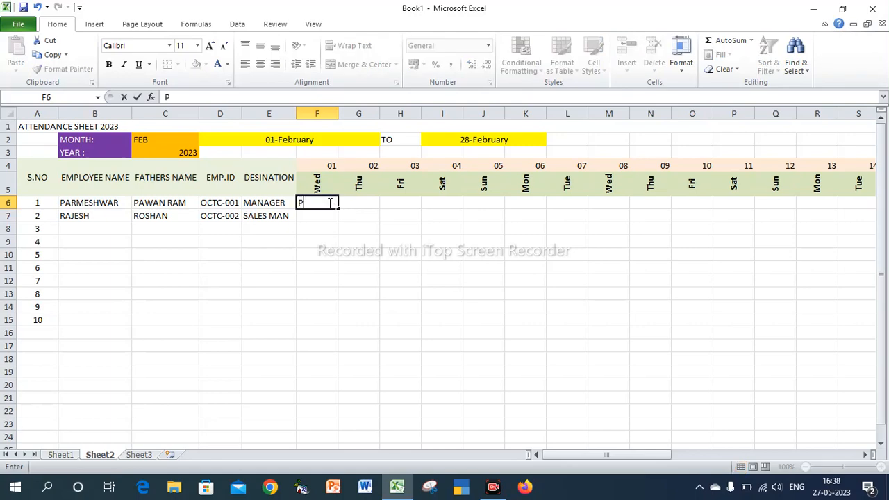
key(Tab)
text(P)
key(Tab)
text(P)
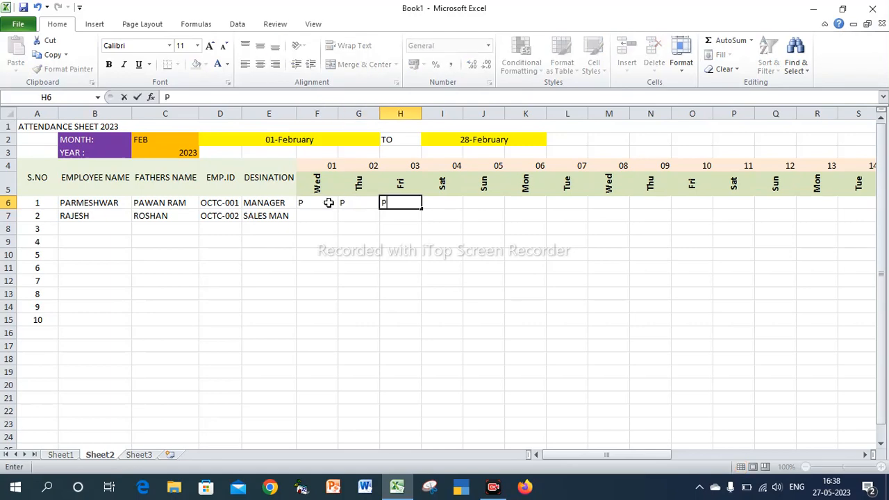
key(Tab)
text(P)
key(Tab)
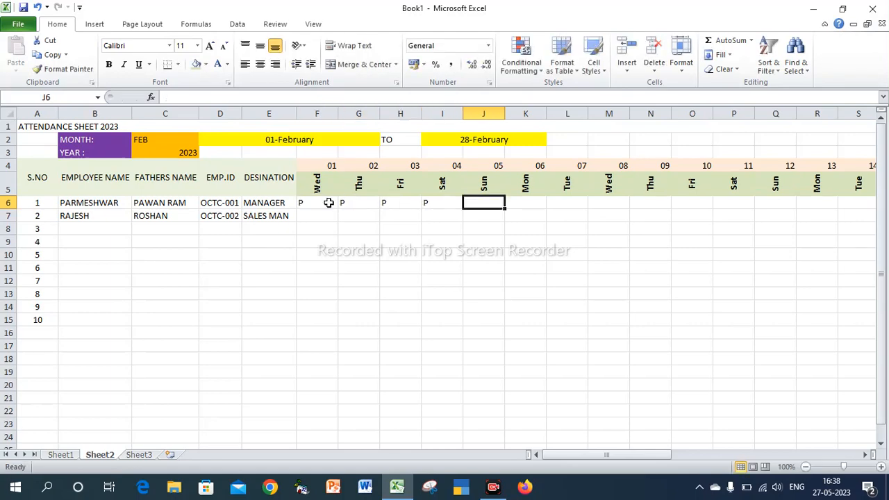
text(A)
key(Tab)
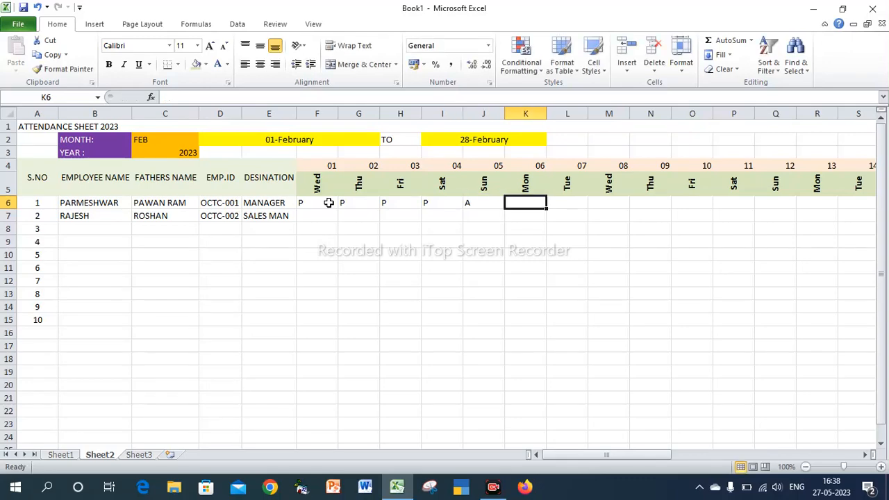
Examine the first employee's TOTAL PRESENT and TOTAL ABSENT formula cells in row 6.
key(Right)
key(Right)
key(Right)
key(Right)
key(Right)
key(Right)
key(Right)
key(Right)
key(Right)
key(Right)
key(Right)
key(Right)
key(Right)
key(Right)
key(Right)
key(Right)
key(Right)
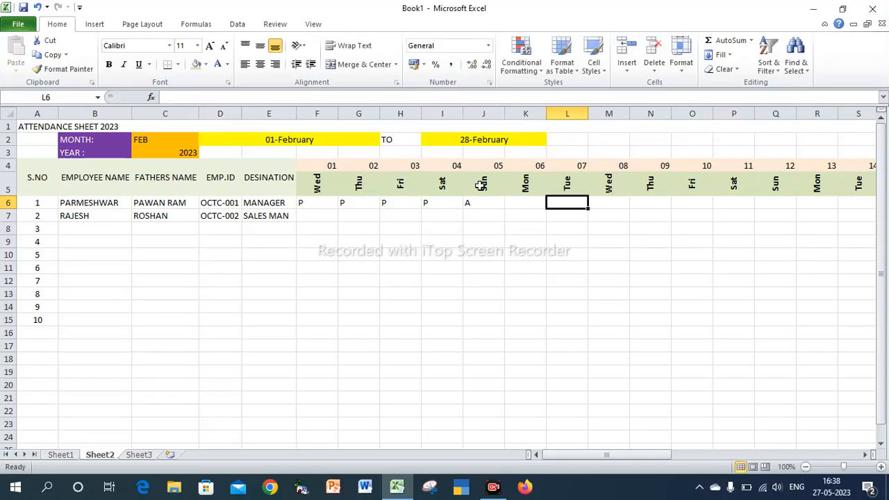
key(Right)
key(Right)
key(Right)
key(Right)
key(Right)
key(Right)
key(Right)
key(Right)
key(Right)
key(Right)
key(Right)
key(Right)
key(Right)
key(Right)
key(Right)
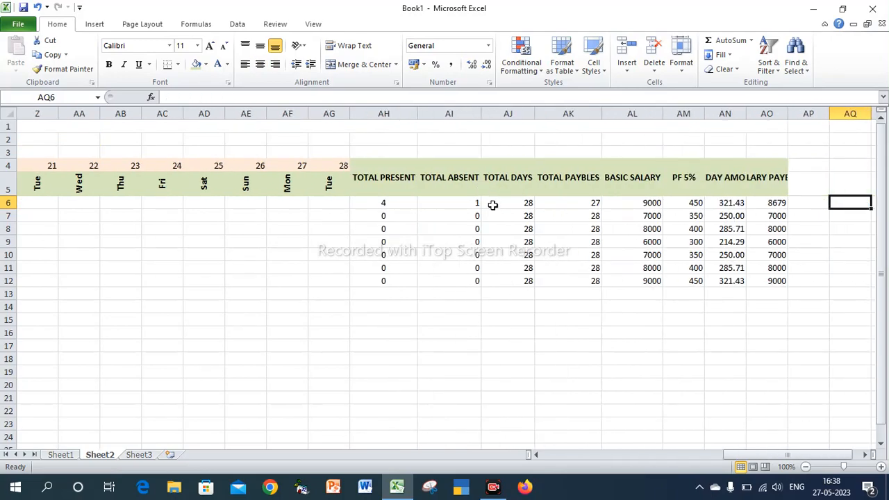
click(407, 201)
click(449, 201)
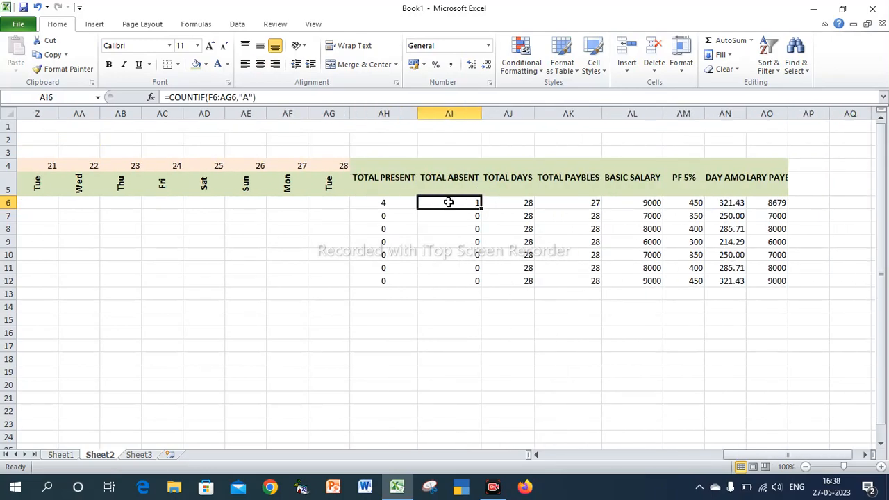
Widen columns AN and AO to fit the PER DAY AMOUNT and SALARY PAYBLE headers.
click(733, 202)
double_click(745, 113)
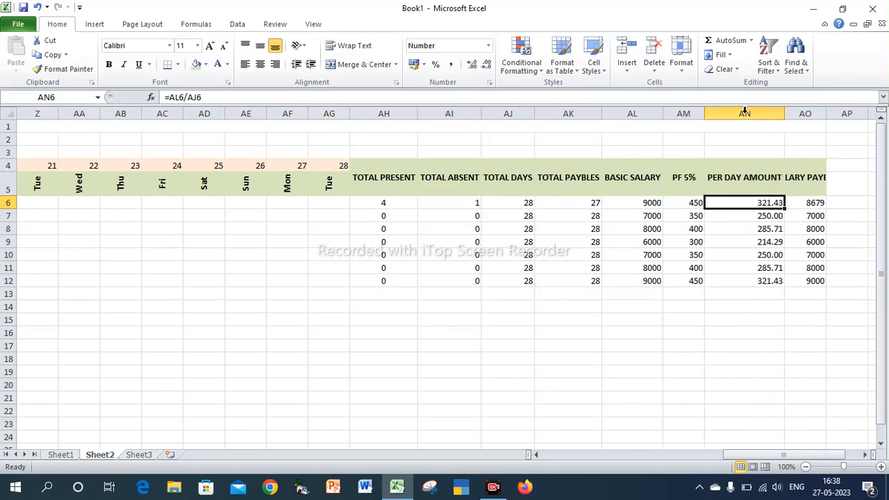
double_click(826, 114)
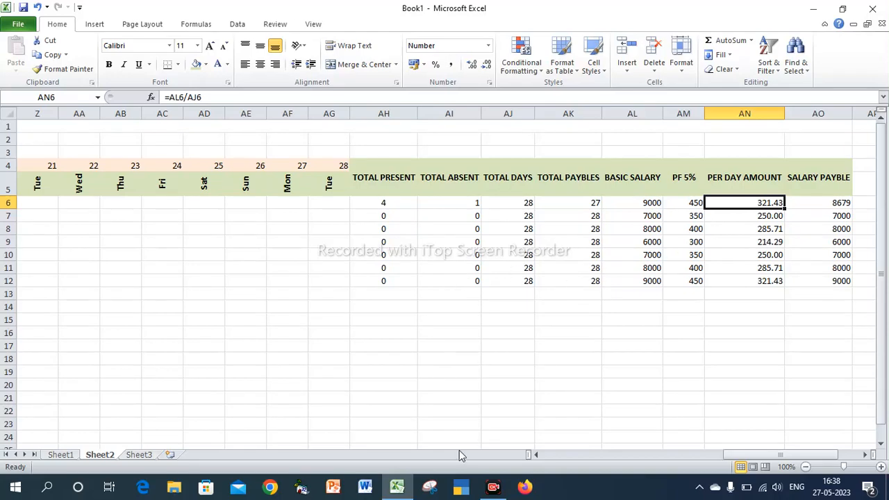
Select the whole attendance table on Sheet1, copy it, and paste it at A1 of Sheet3.
click(69, 455)
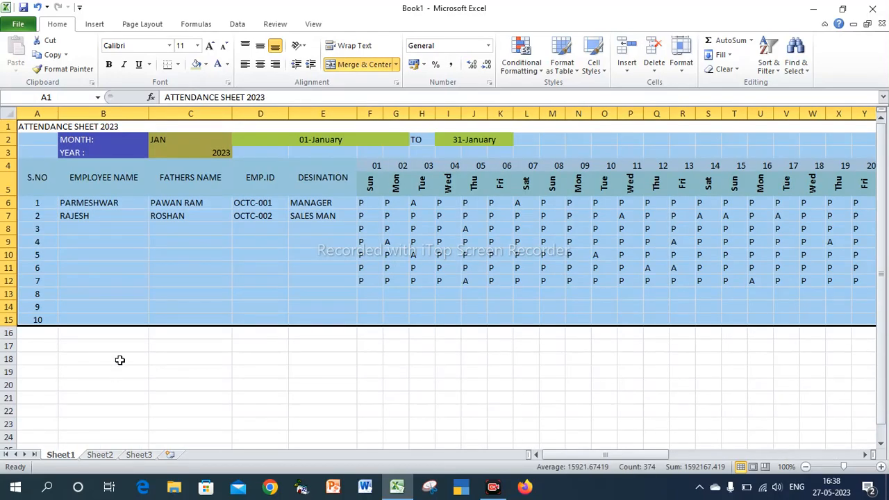
click(52, 125)
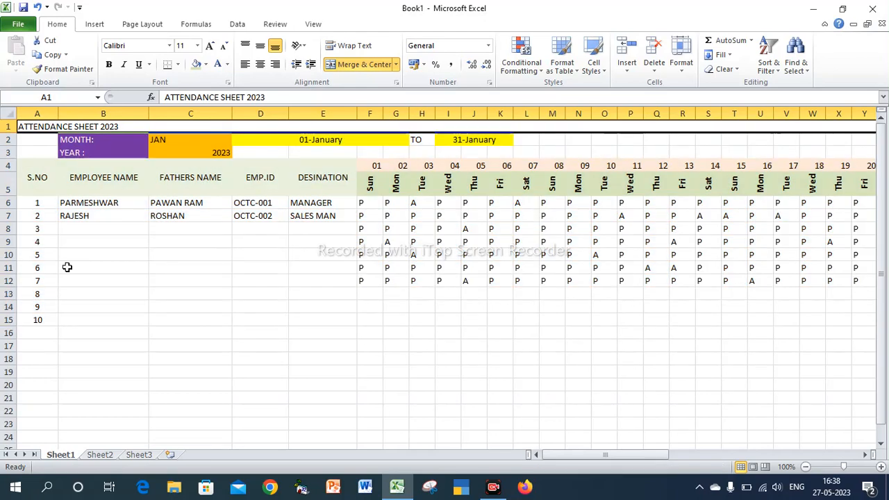
click(100, 454)
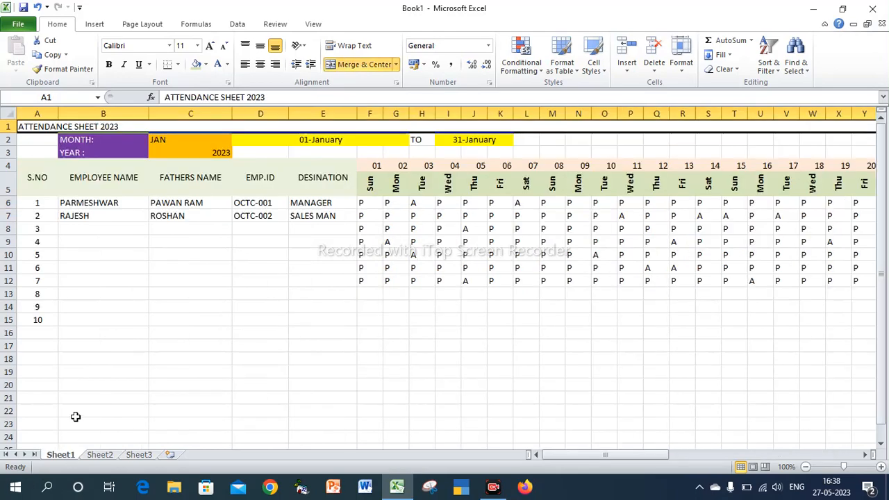
click(71, 455)
click(51, 137)
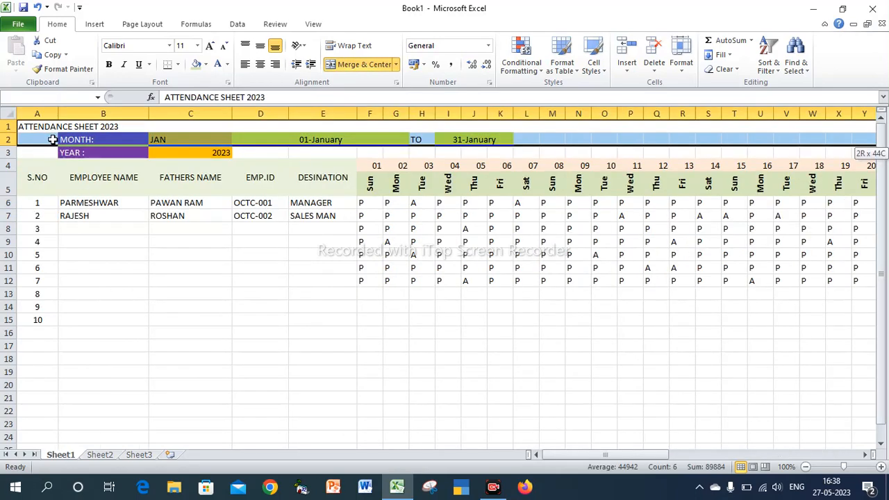
click(135, 280)
key(ctrl+a)
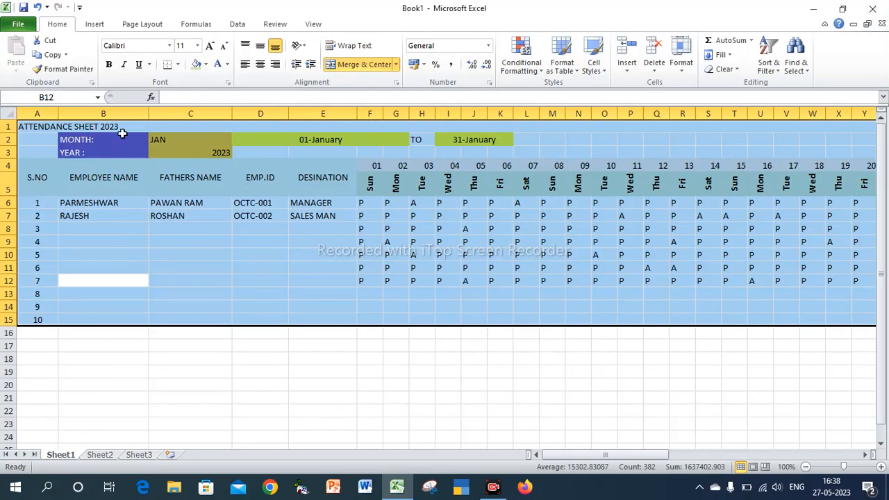
click(47, 55)
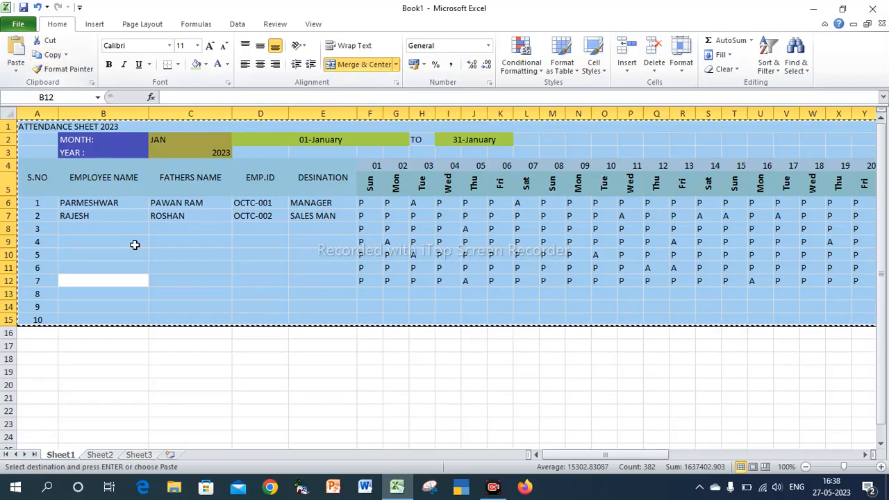
click(139, 454)
click(15, 55)
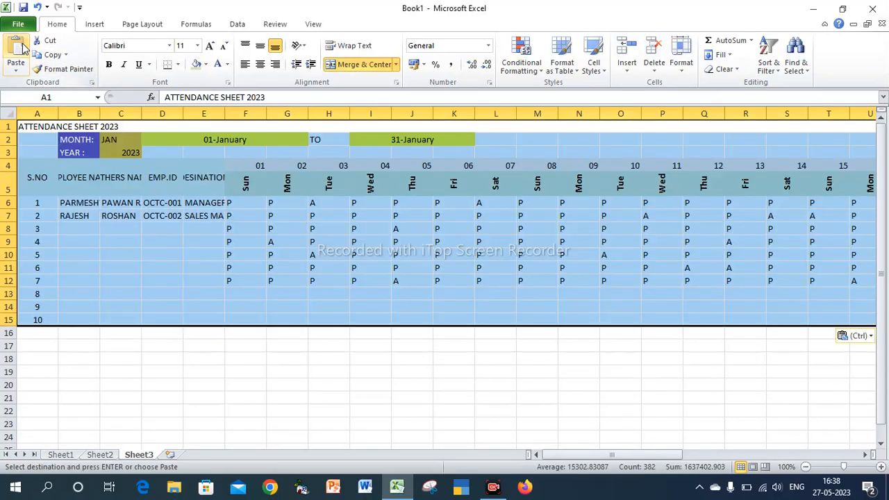
click(82, 170)
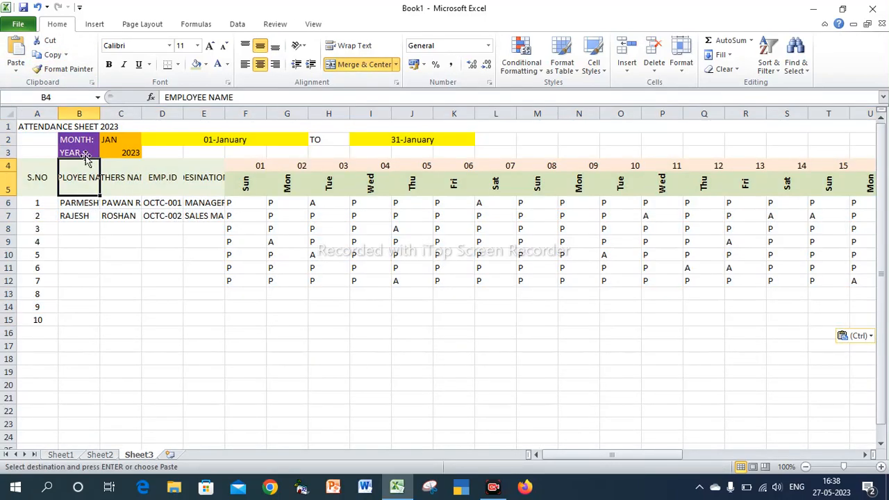
Autofit Sheet3's EMPLOYEE NAME, FATHERS NAME and DESINATION columns to their contents.
double_click(100, 113)
double_click(174, 113)
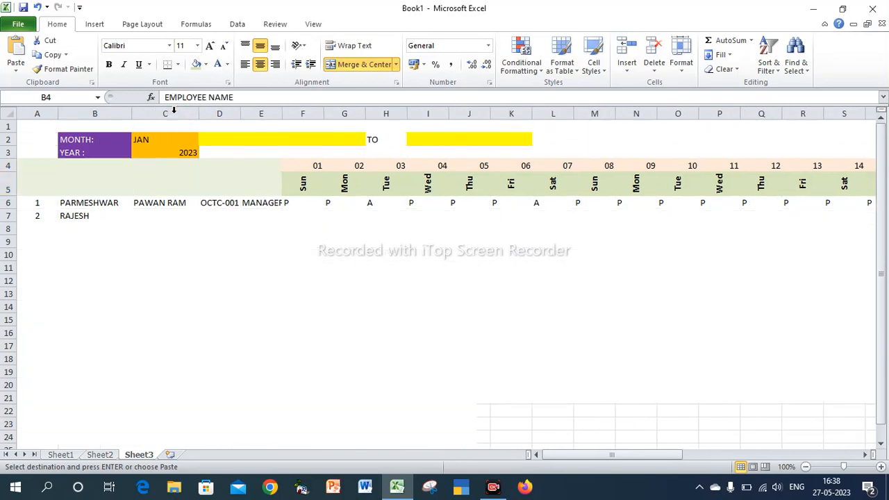
double_click(282, 113)
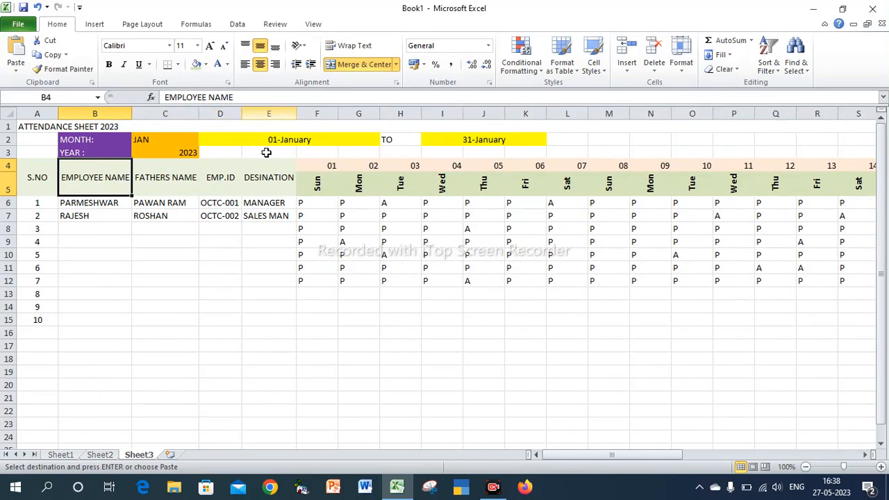
Set the month in C2 of Sheet3 to MARCH and check the end date and last day number formulas.
click(147, 139)
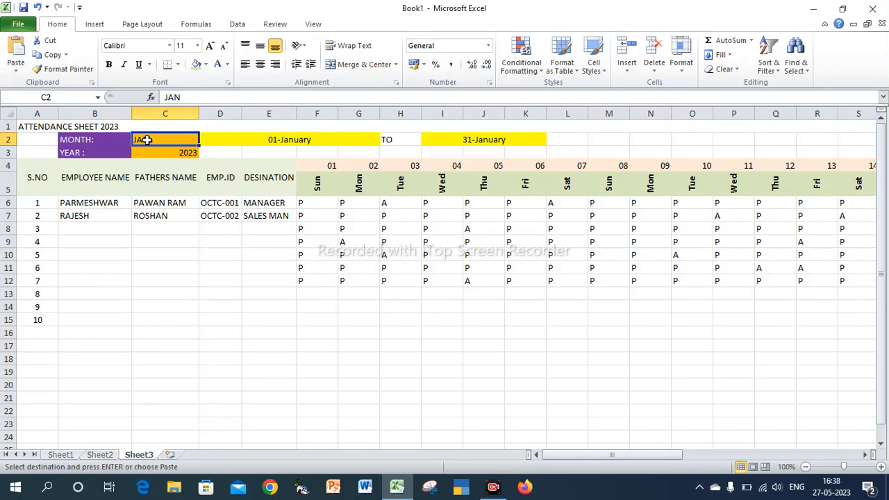
text(MARCH)
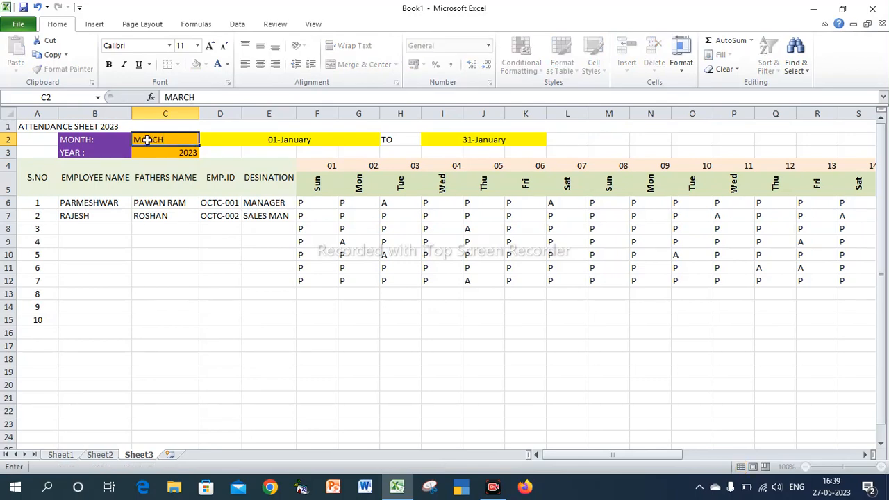
key(Return)
click(444, 138)
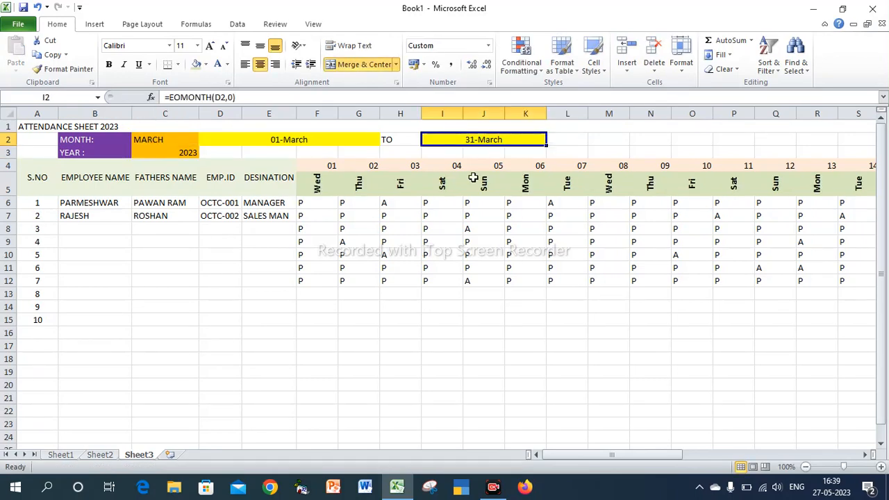
drag(600, 456, 794, 455)
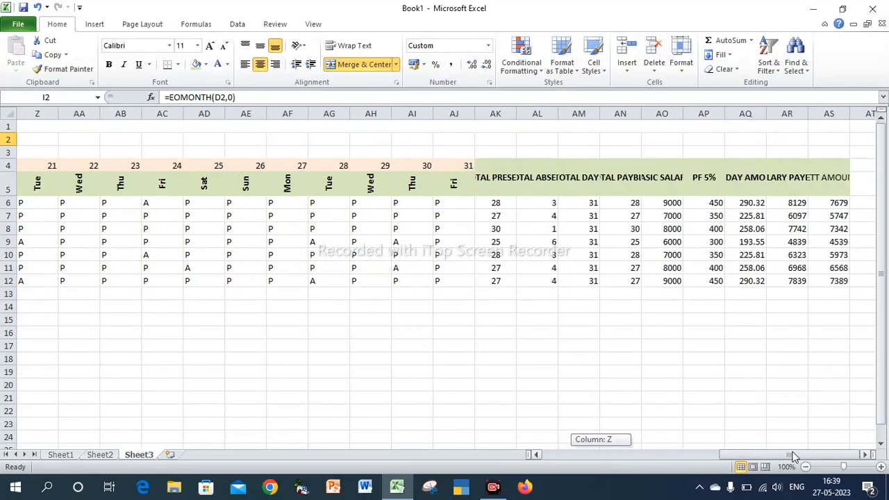
click(457, 166)
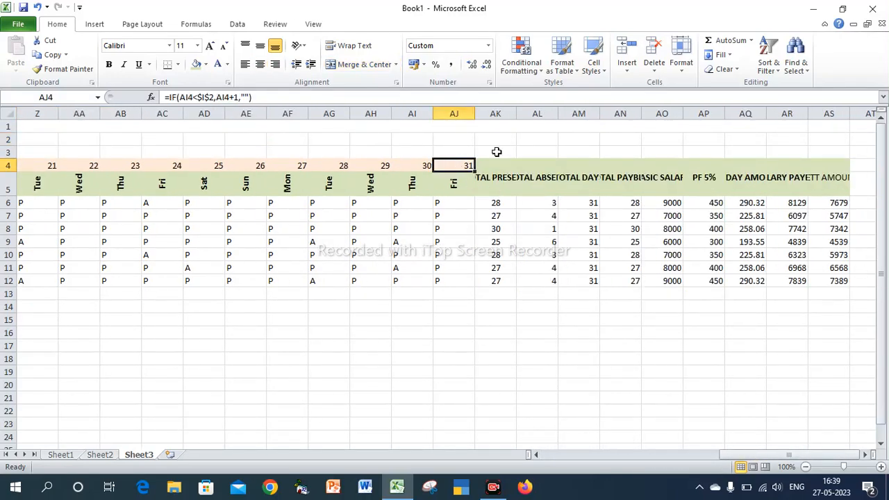
Autofit columns AK to AO to the headers TOTAL PRESENT through BASIC SALARY.
double_click(515, 113)
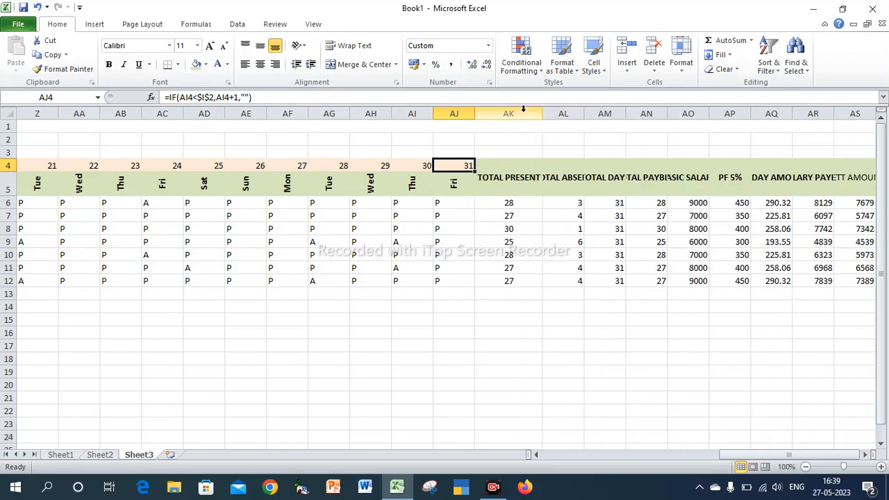
double_click(584, 113)
double_click(647, 113)
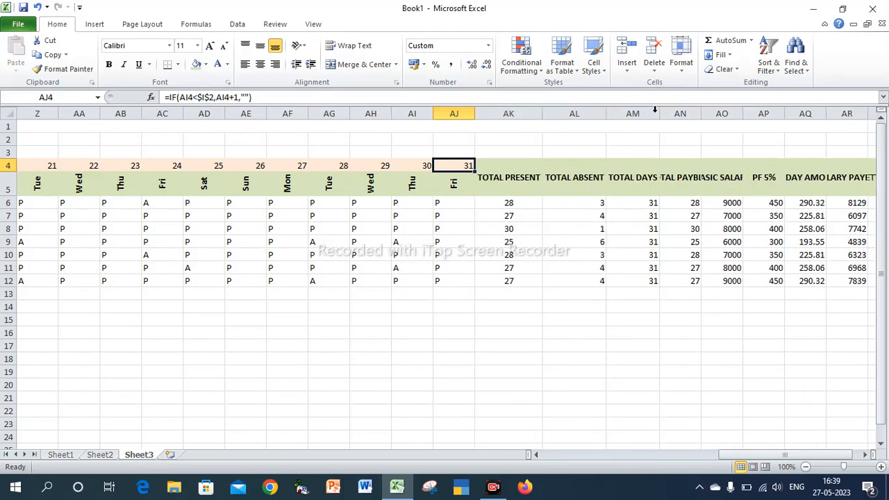
double_click(701, 113)
double_click(768, 113)
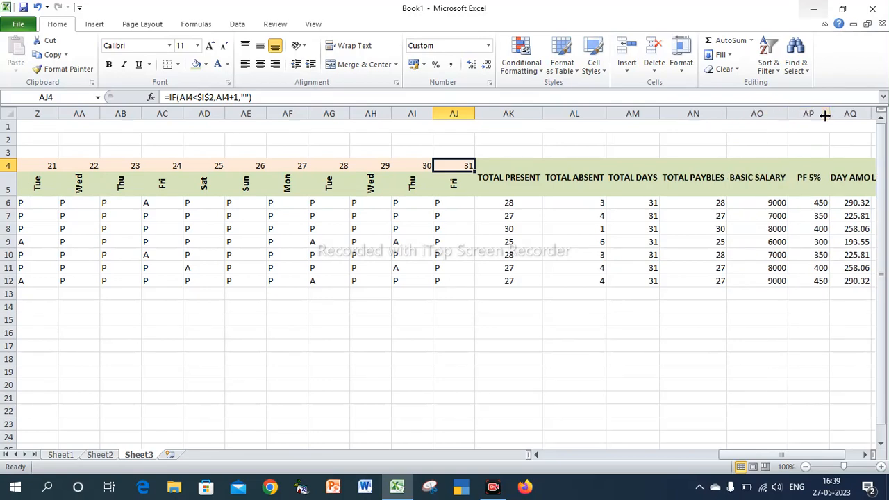
Clear all copied attendance marks from F6:AJ12 on Sheet3.
drag(450, 202, 309, 276)
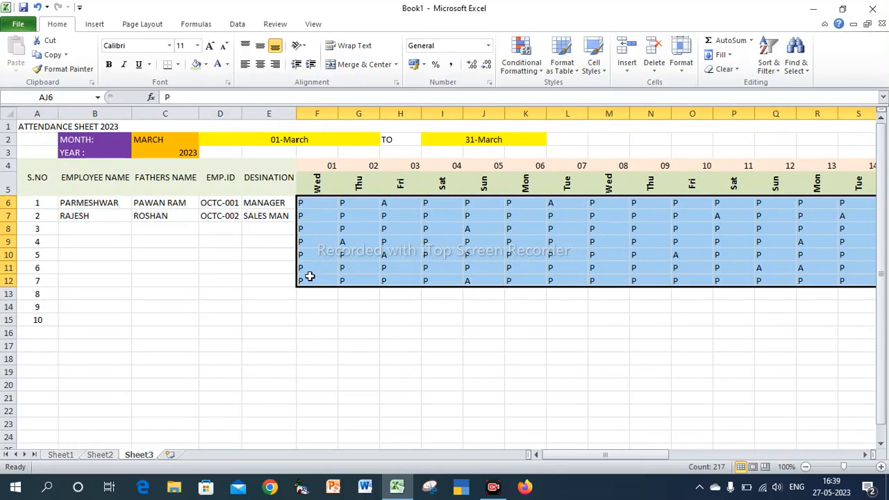
key(Delete)
click(332, 264)
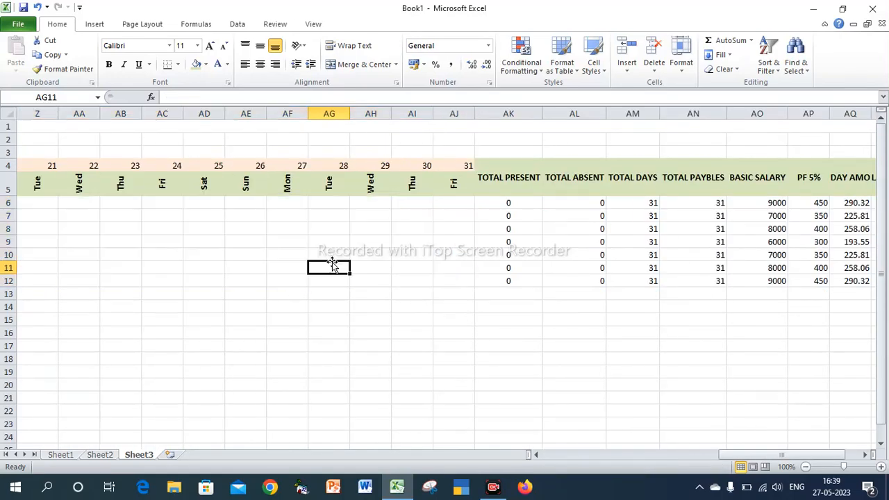
Mark the first three employees P for day 01 of March in F6:F8.
key(Left)
key(Left)
key(Left)
key(Left)
key(Left)
key(Left)
key(Left)
key(Left)
key(Left)
key(Left)
key(Left)
key(Left)
key(Left)
key(Left)
key(Left)
key(Left)
key(Left)
key(Left)
key(Left)
key(Left)
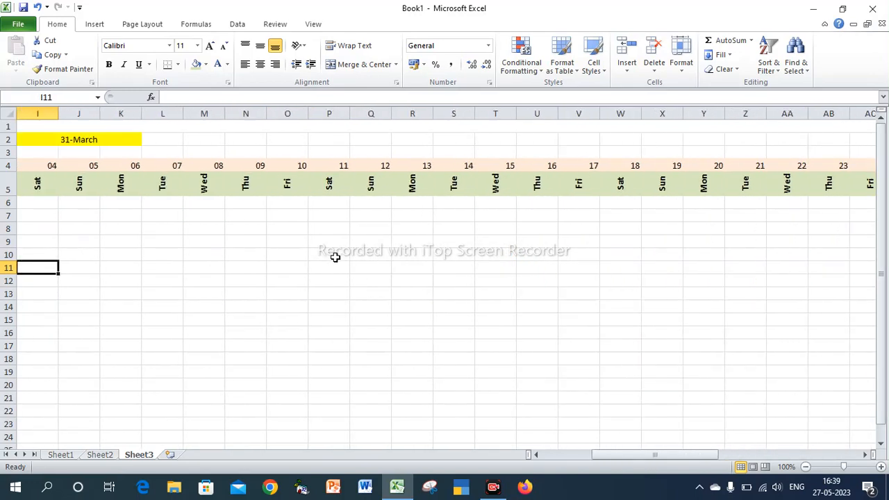
click(322, 200)
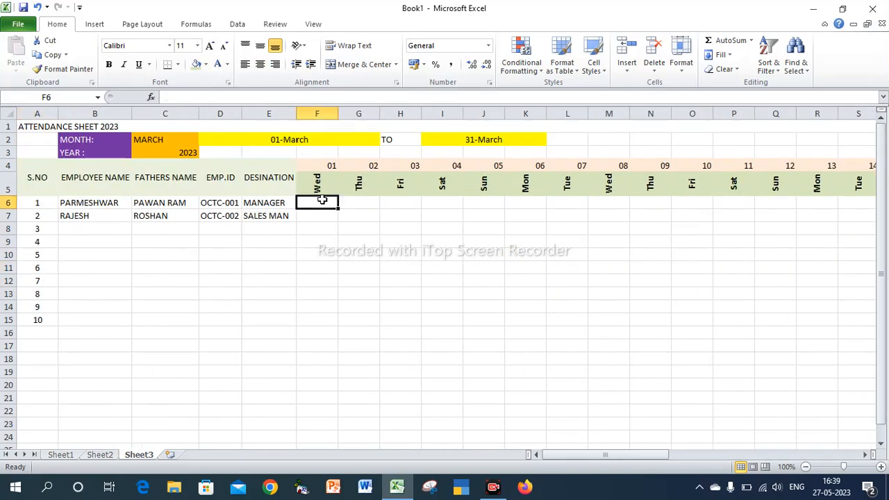
text(P)
key(Return)
text(P)
key(Return)
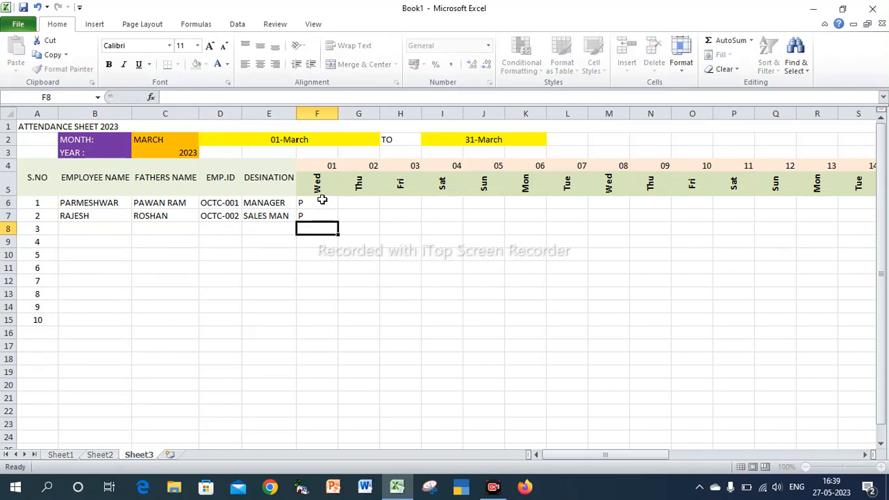
text(P)
key(Return)
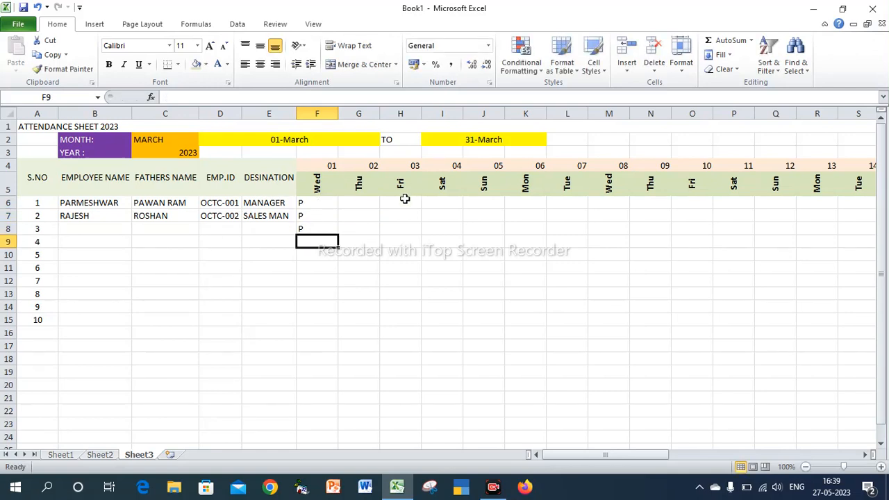
Mark the first three employees P for day 02 in G6:G8.
click(379, 202)
text(P)
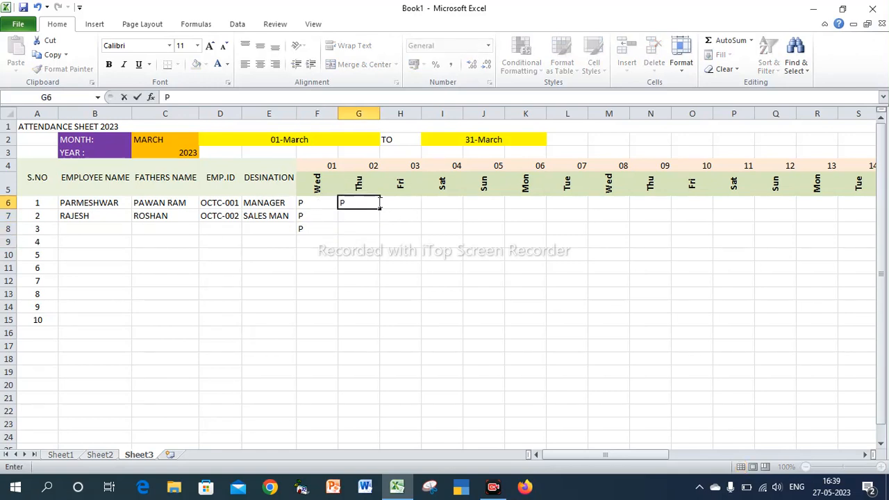
key(Return)
text(P)
key(Return)
text(P)
key(Return)
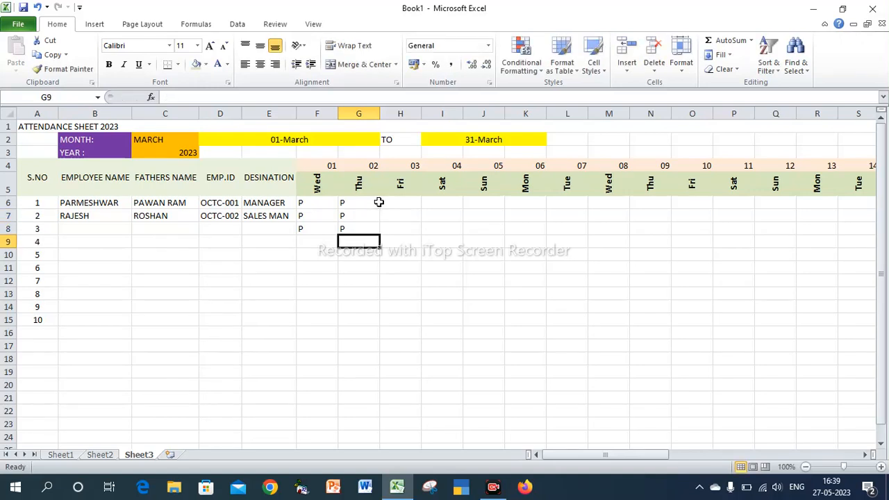
For day 03, mark the first employee A in H6 and the next two employees P in H7:H8.
key(Right)
key(Right)
key(Up)
key(Up)
key(Up)
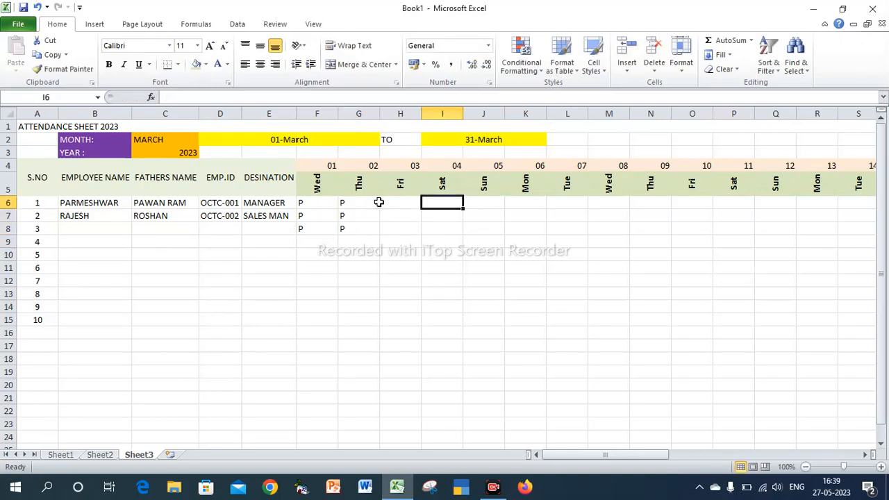
click(380, 203)
text(A)
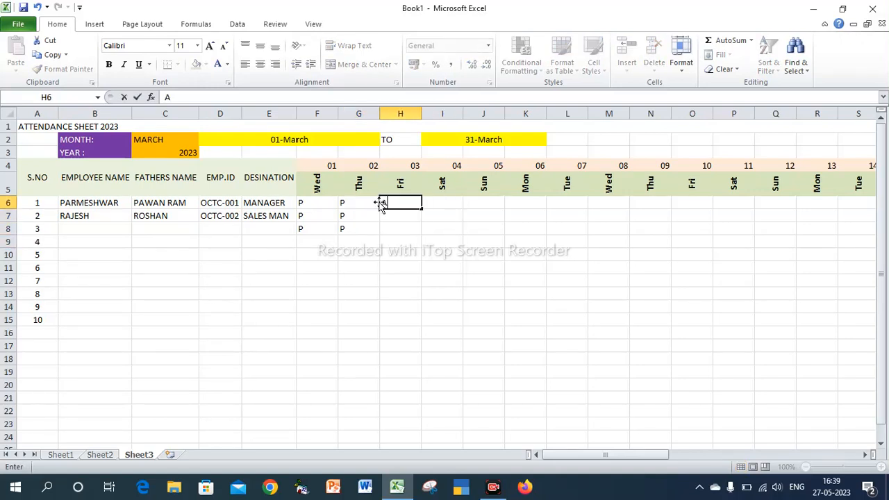
key(Return)
text(P)
key(Return)
text(P)
key(Return)
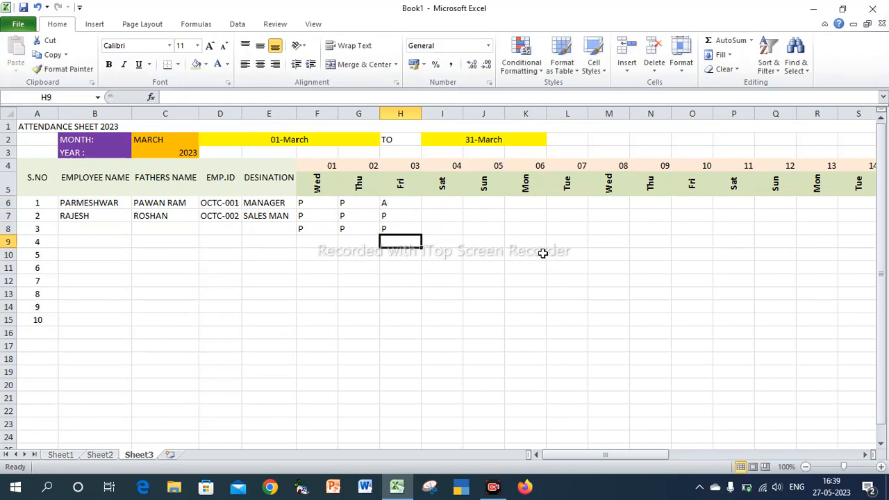
Check the attendance totals and the TOTAL ABSENT formula on Sheet3, and switch to Sheet2 to view its totals.
drag(538, 455, 778, 454)
click(509, 270)
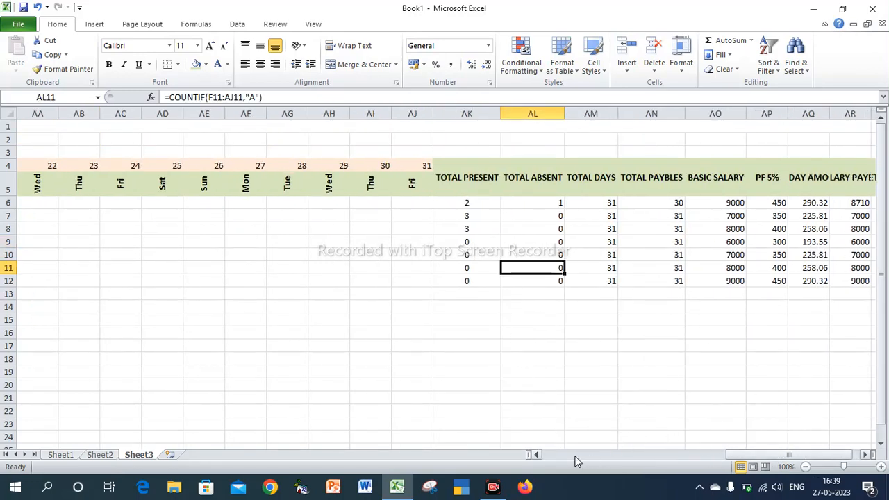
click(100, 456)
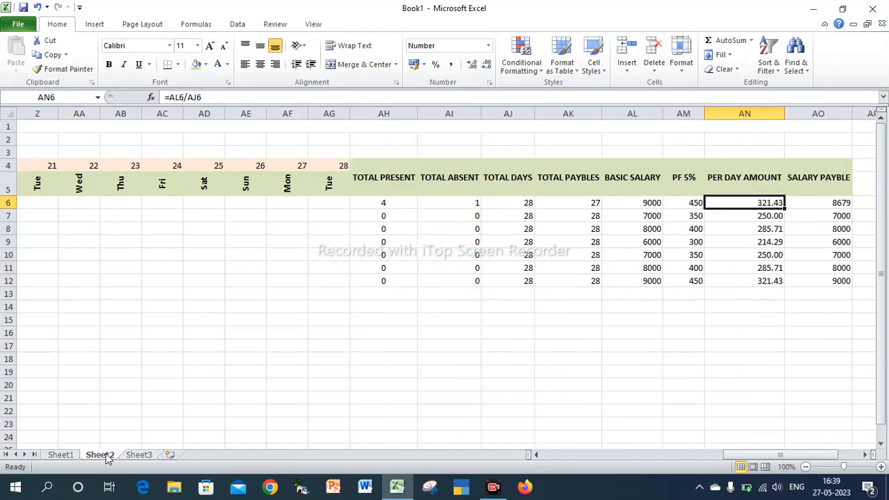